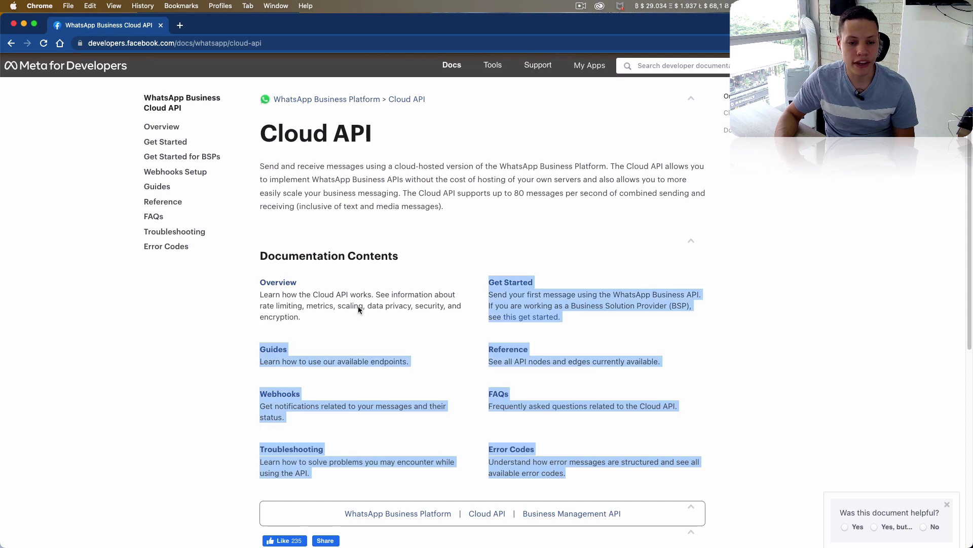
- Open the Cloud API Overview page and review the On-Premises versus Cloud API comparison table
click(358, 304)
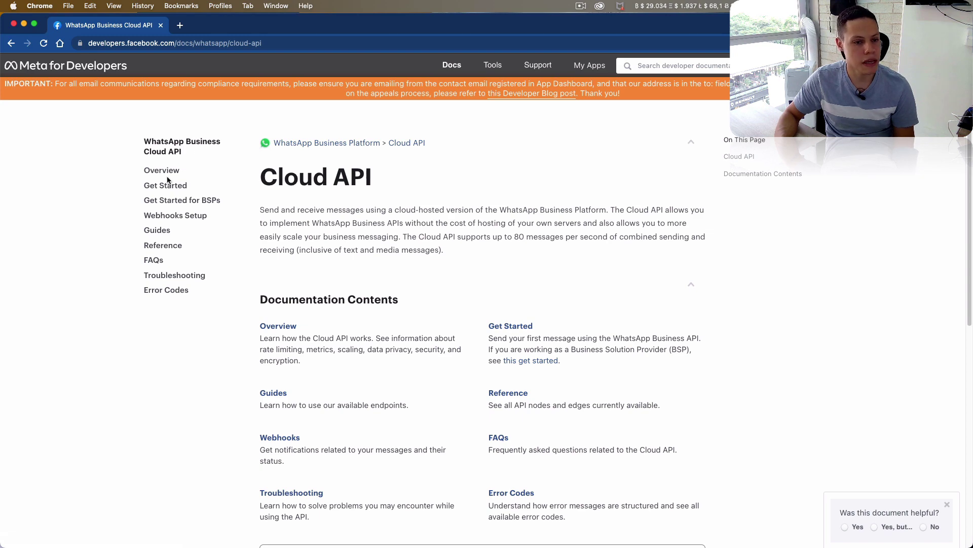
click(171, 175)
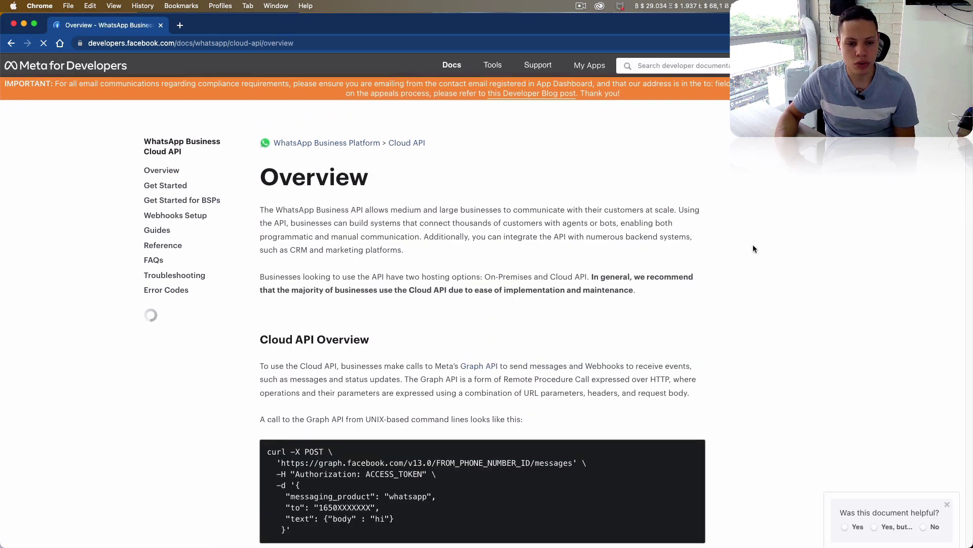
scroll(481, 304, down, 6)
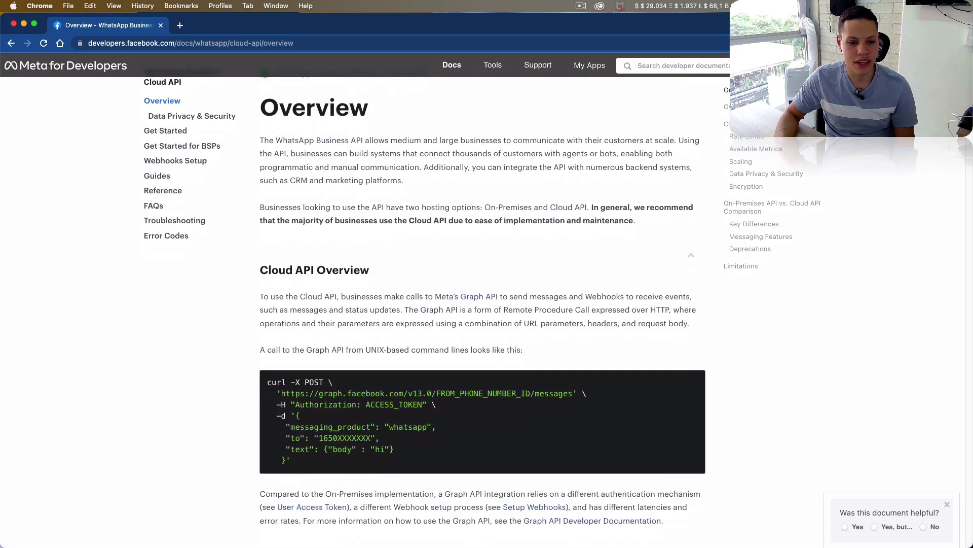
scroll(481, 304, up, 6)
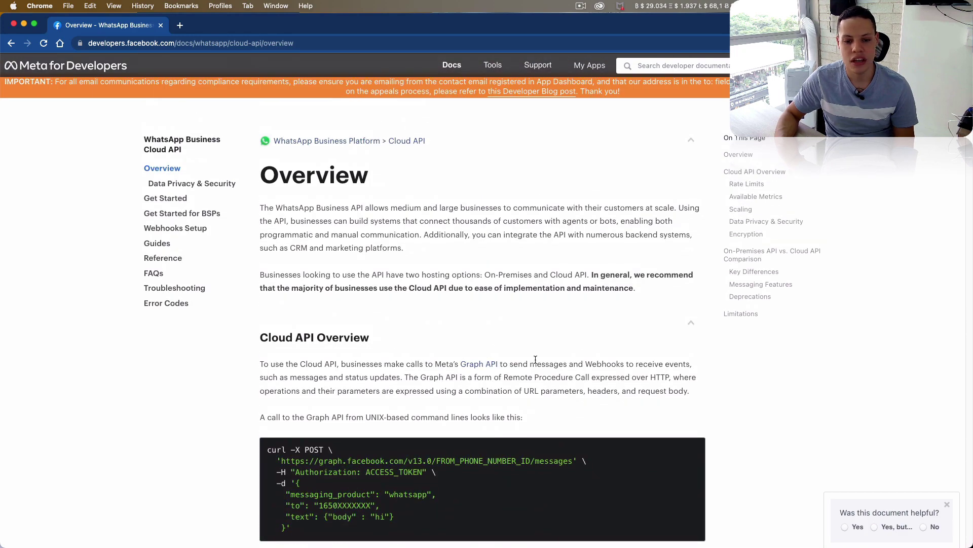
scroll(946, 243, down, 18)
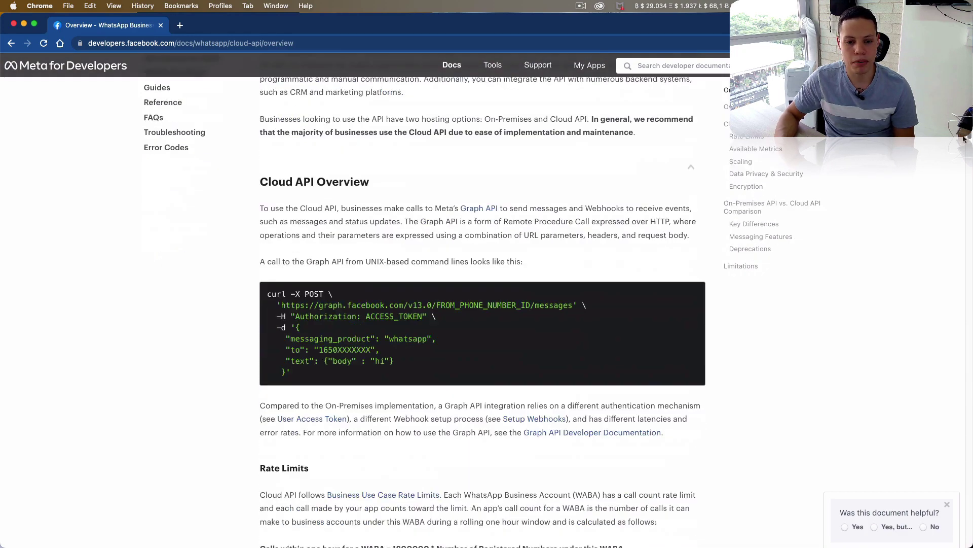
scroll(946, 243, down, 20)
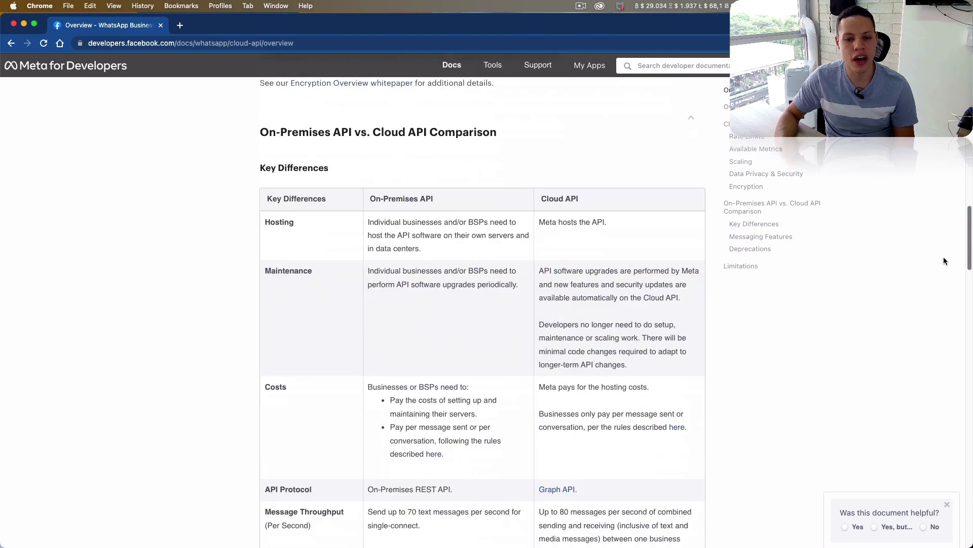
scroll(942, 304, up, 20)
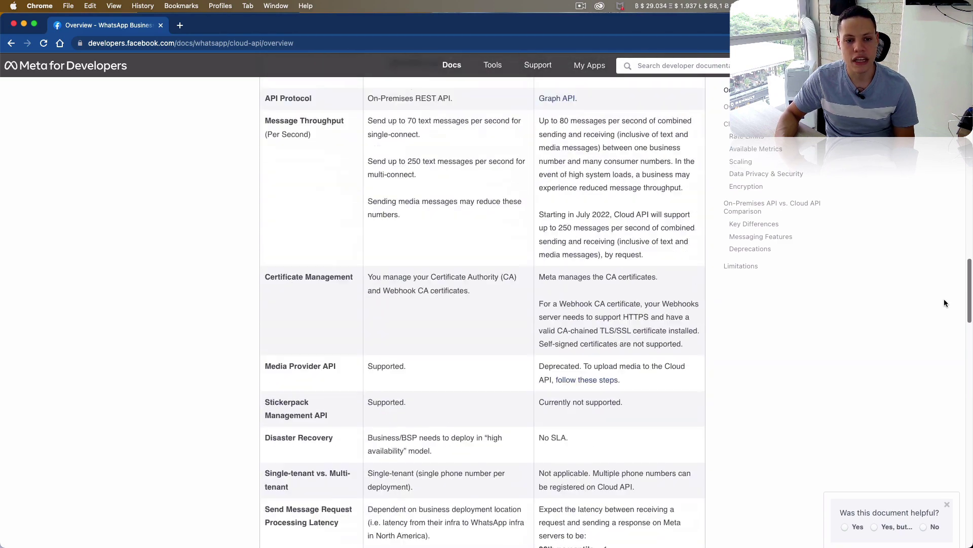
scroll(941, 259, up, 1)
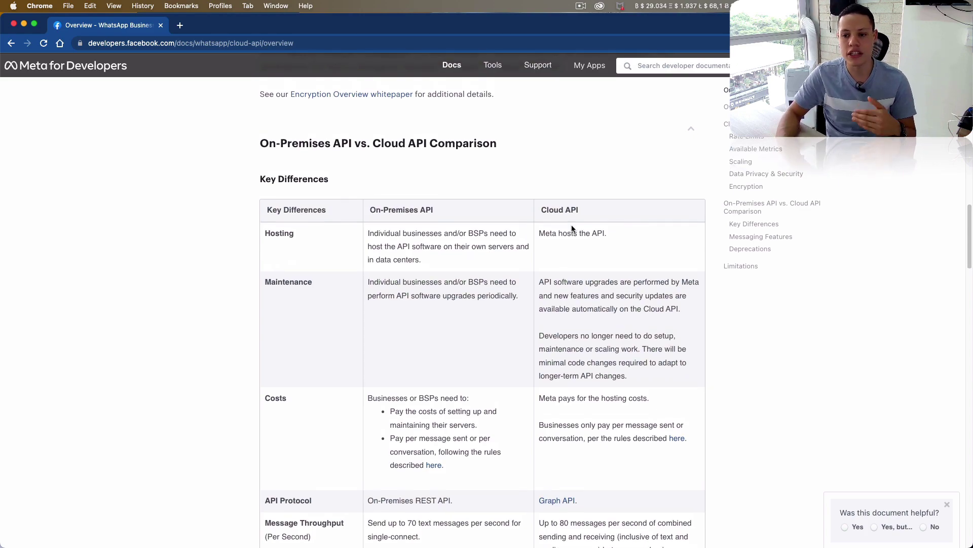
- Return to the top of the Overview page and go to the Get Started guide
scroll(572, 225, up, 4)
scroll(572, 225, up, 20)
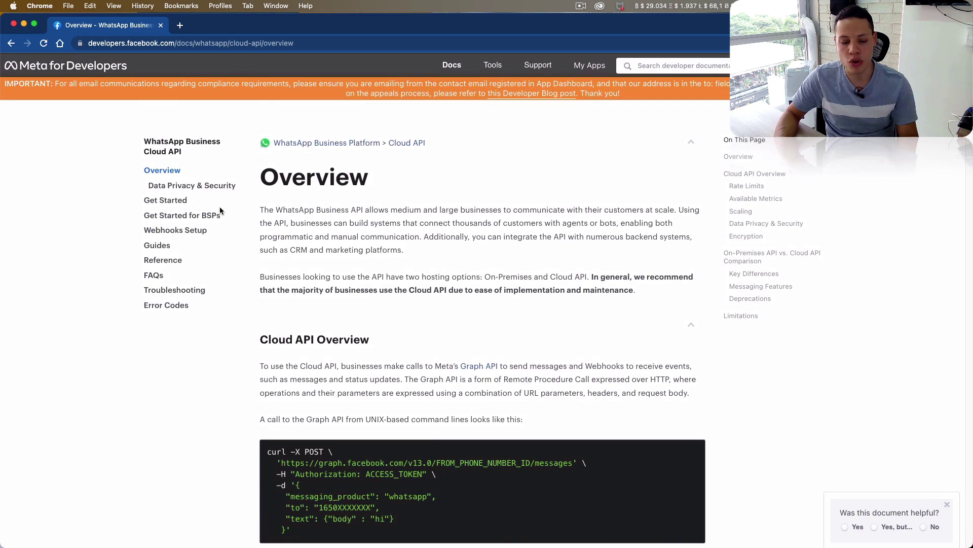
click(170, 203)
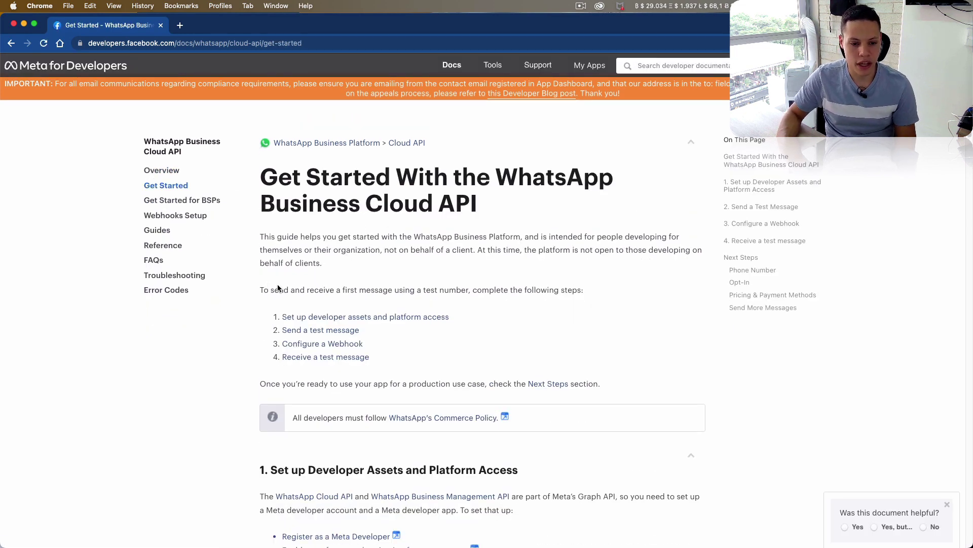
- Scroll to '1. Set up Developer Assets', bring up the Register as a Meta Developer link's options, and open a new tab
scroll(283, 299, down, 5)
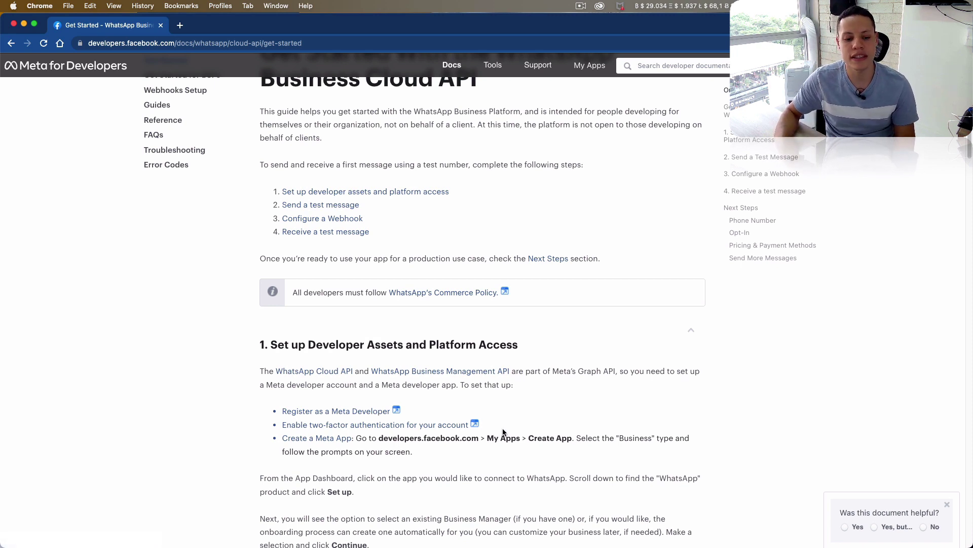
right_click(372, 417)
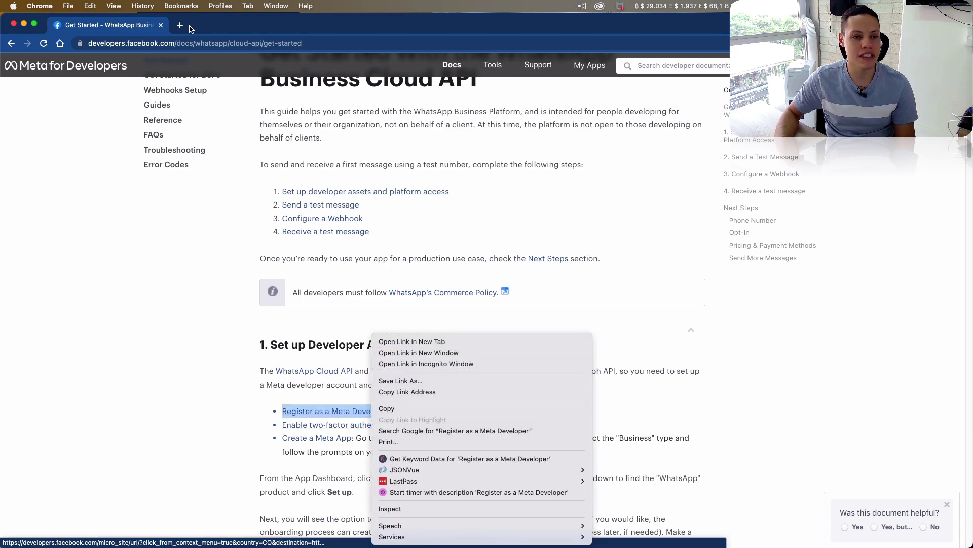
click(188, 29)
click(180, 25)
- Load developers.facebook.com in the second tab and open My Apps, listing the Vinix Code Test app
text(develop)
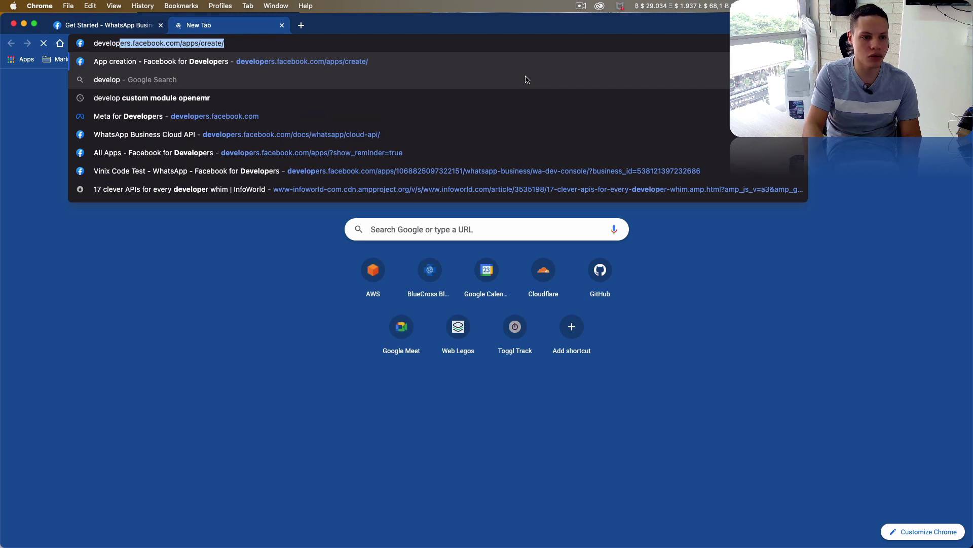
text(ers.facebook.com)
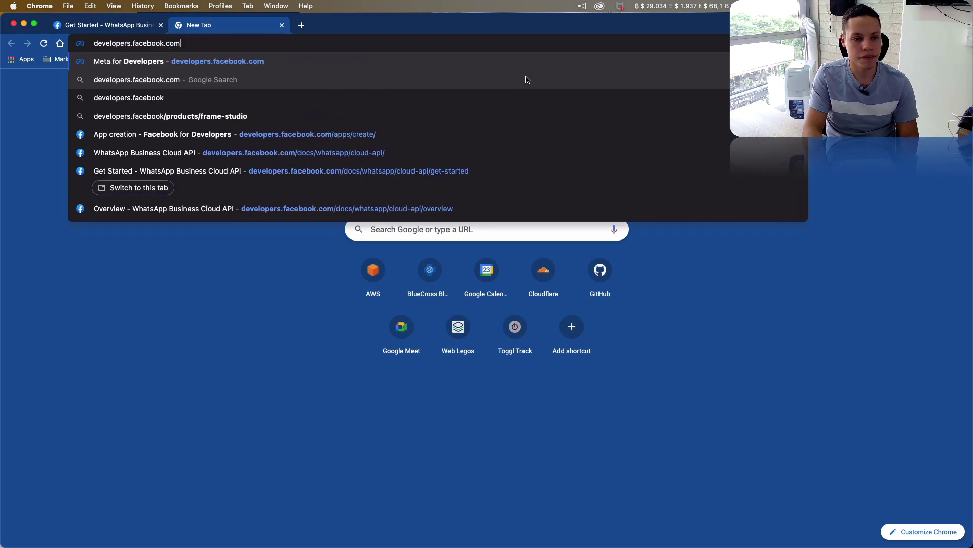
key(Return)
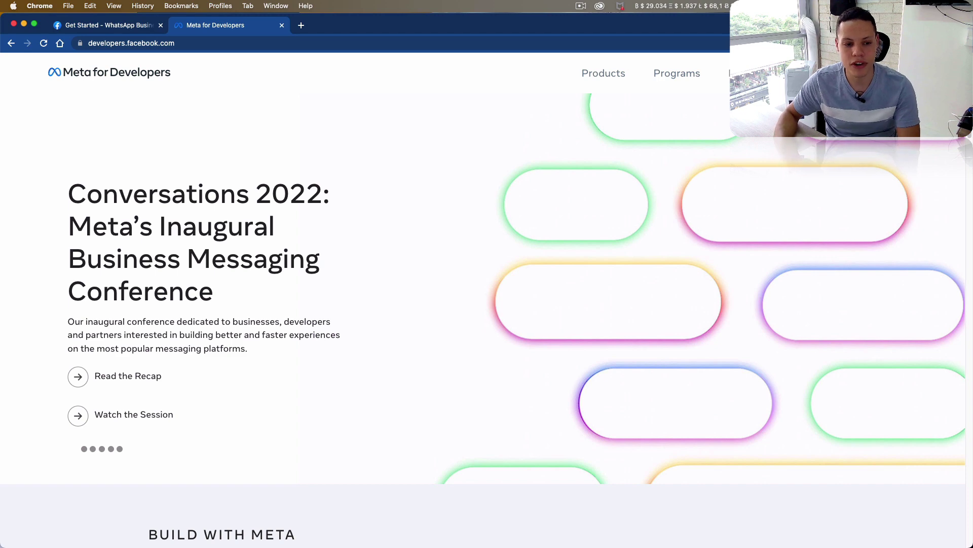
click(126, 25)
scroll(355, 304, down, 1)
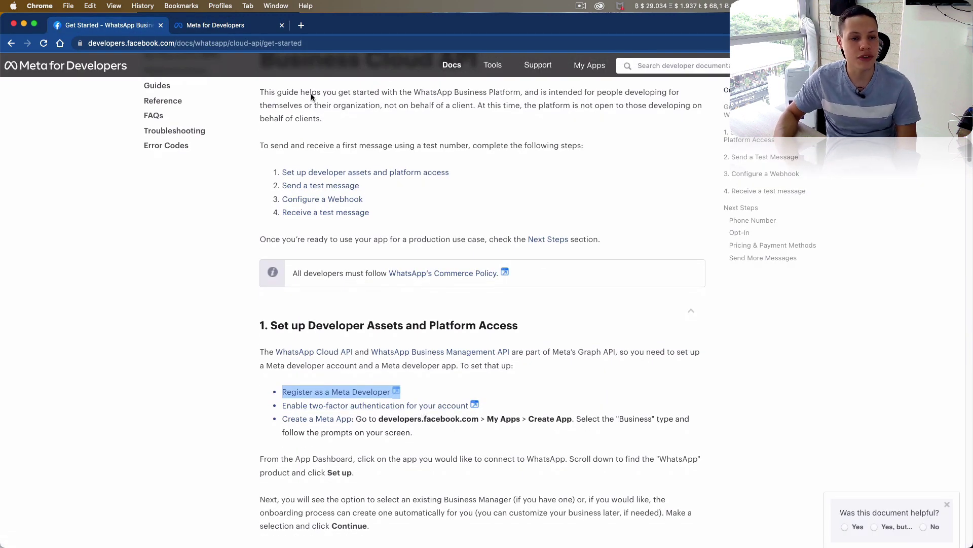
click(251, 28)
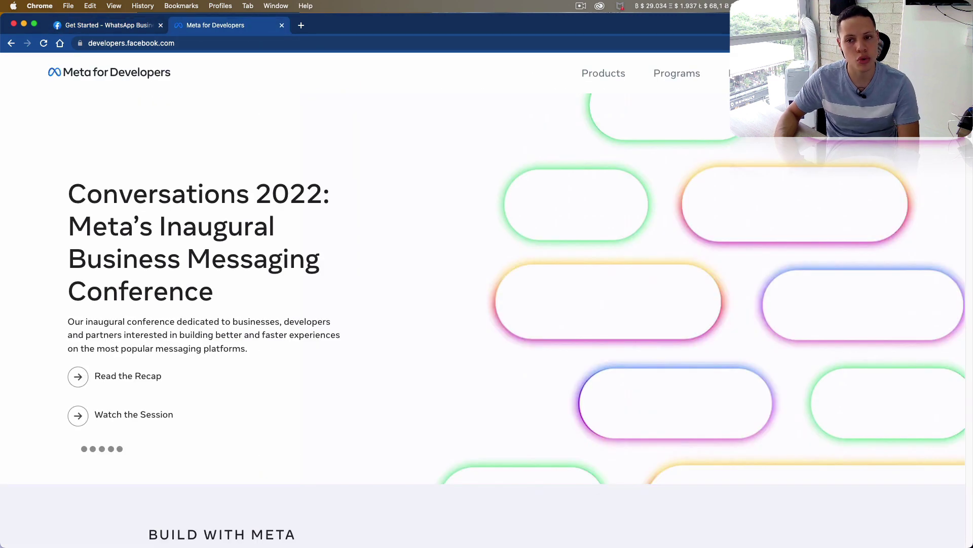
click(917, 73)
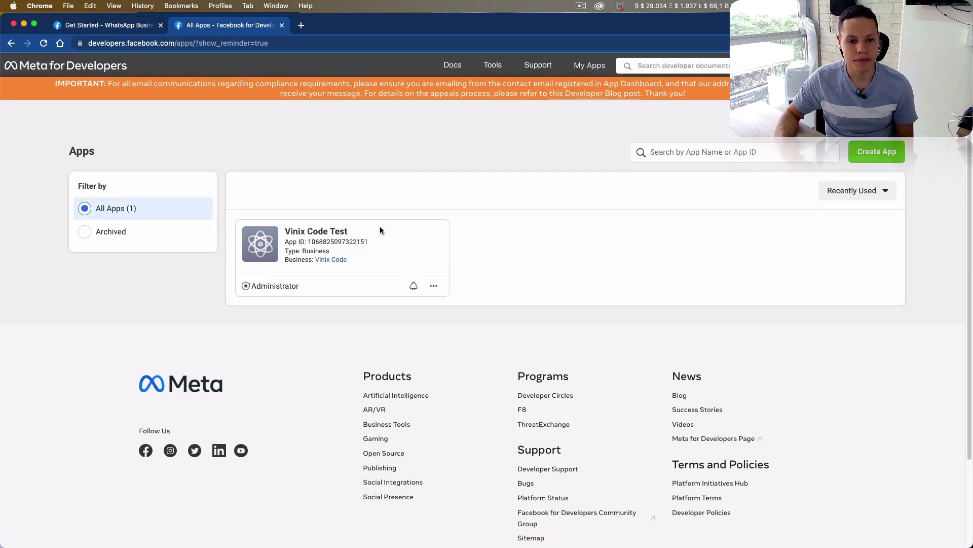
- Start a new Business-type app and enter the display name 'Vinix Code YT App'
click(872, 152)
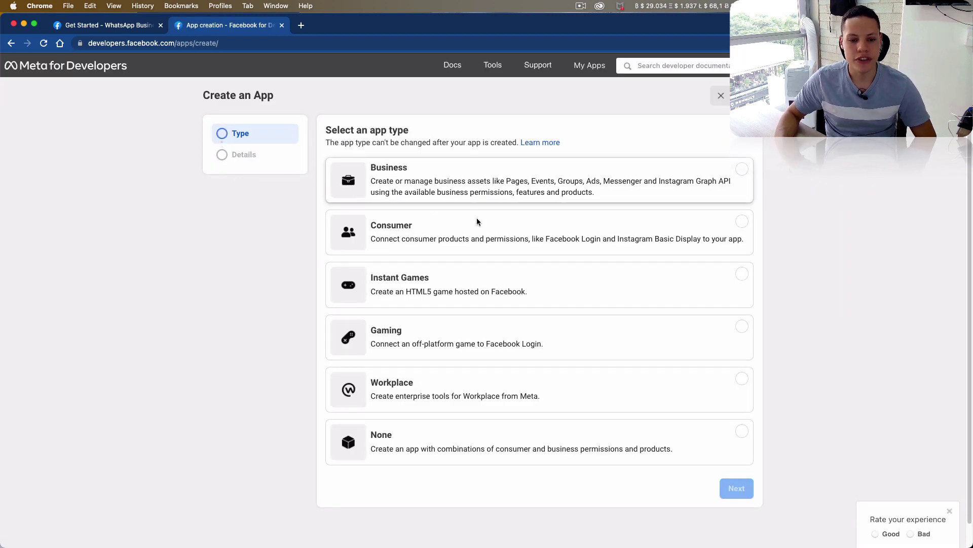
click(382, 180)
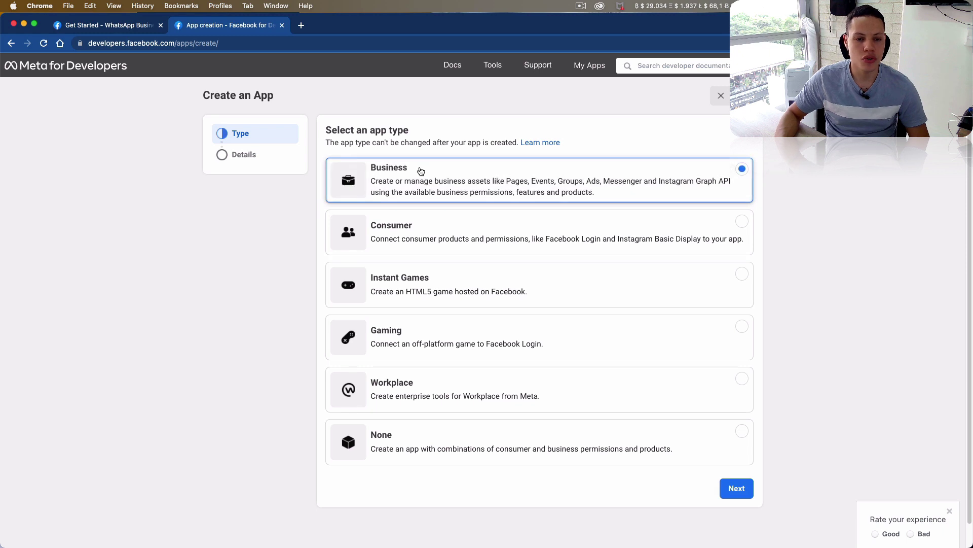
click(737, 487)
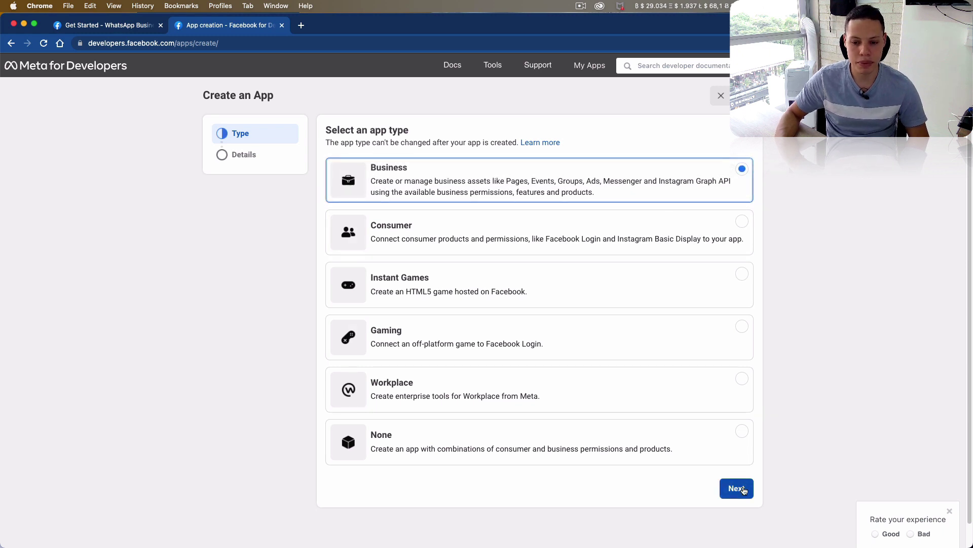
click(453, 182)
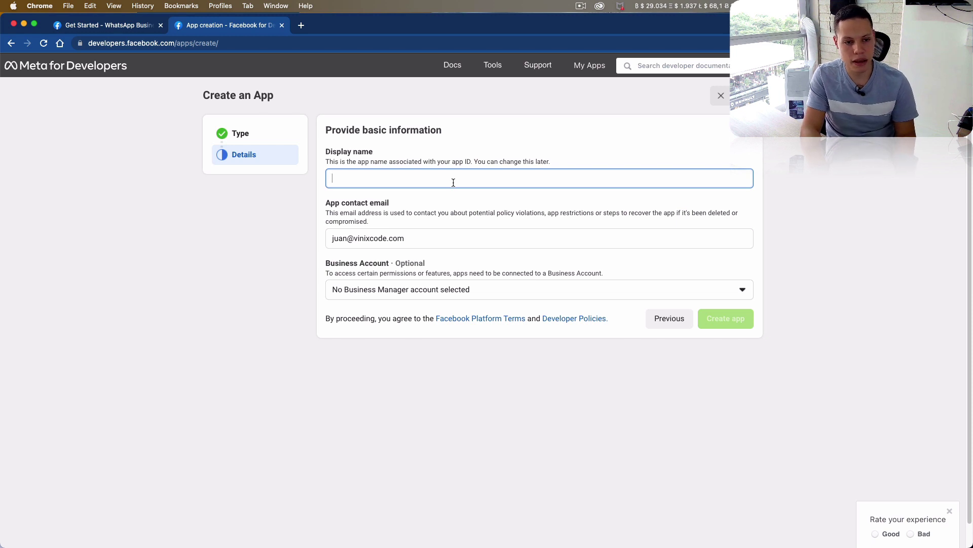
text(Vin)
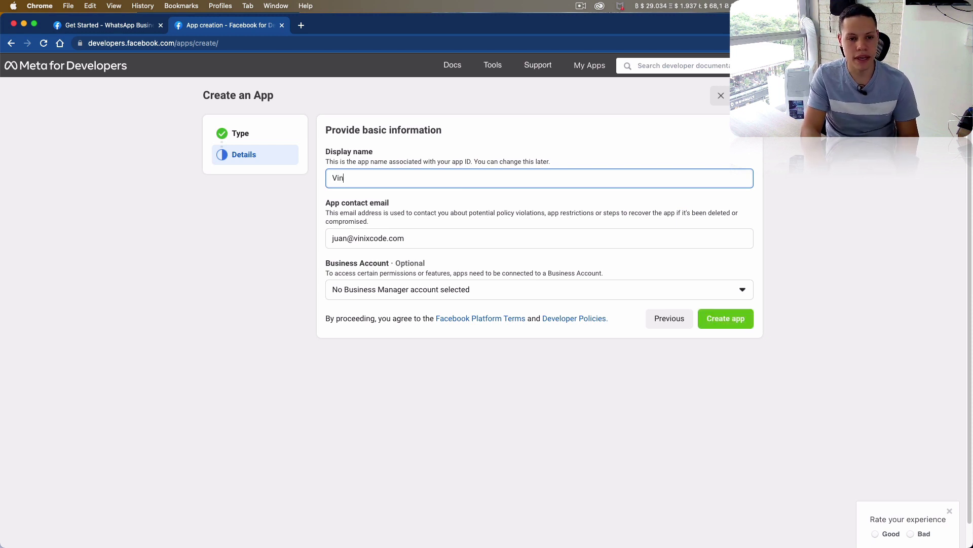
text(ix Code )
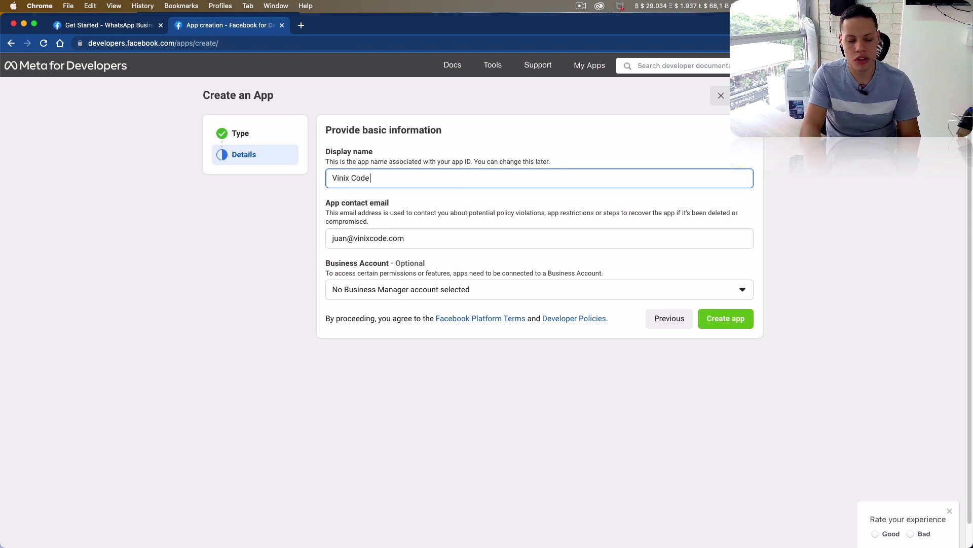
text(YT App)
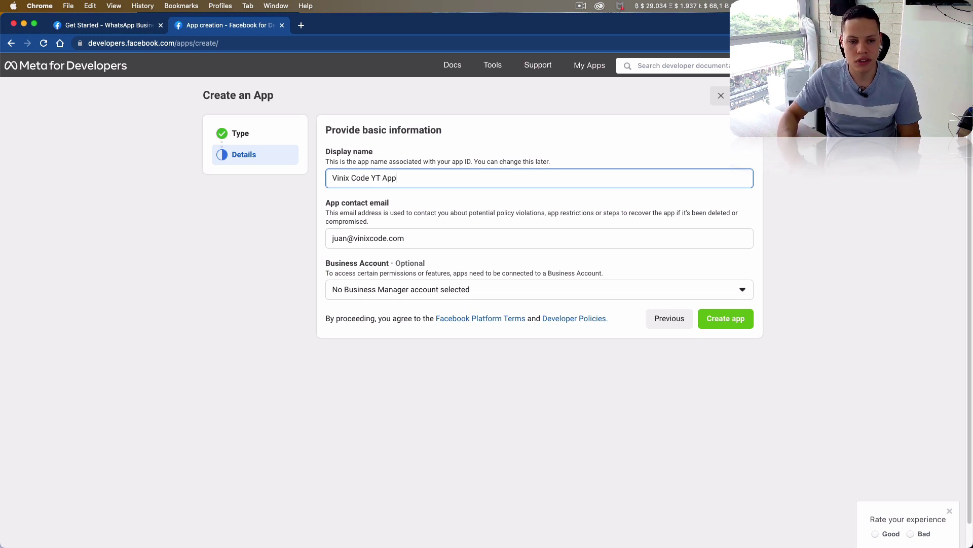
scroll(768, 257, down, 1)
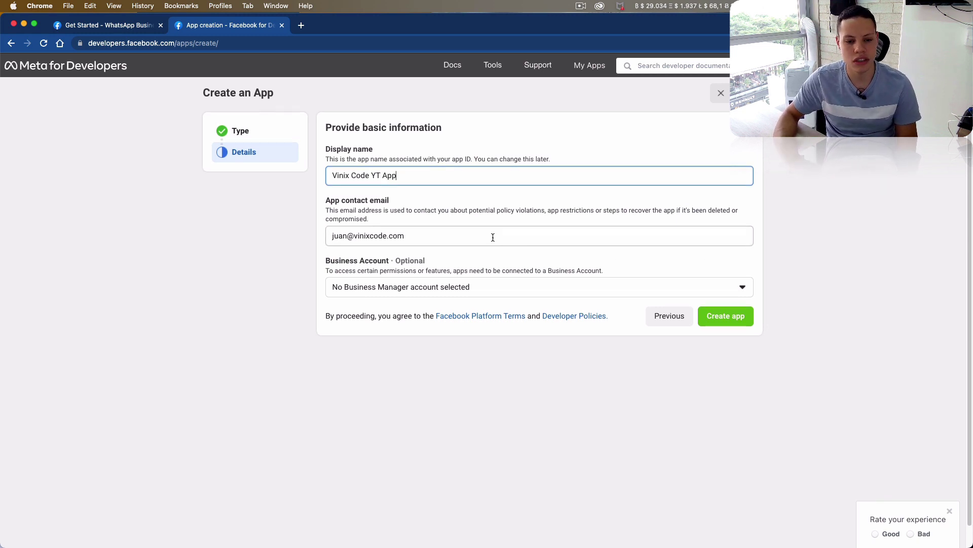
click(351, 264)
- Link the app to the Vinix Code business account and create it
drag(351, 263, 427, 260)
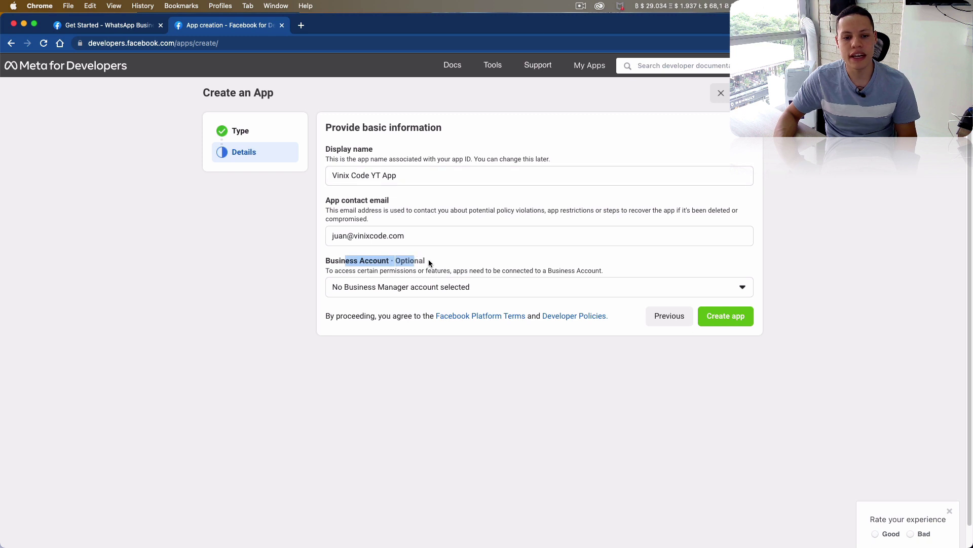
click(441, 267)
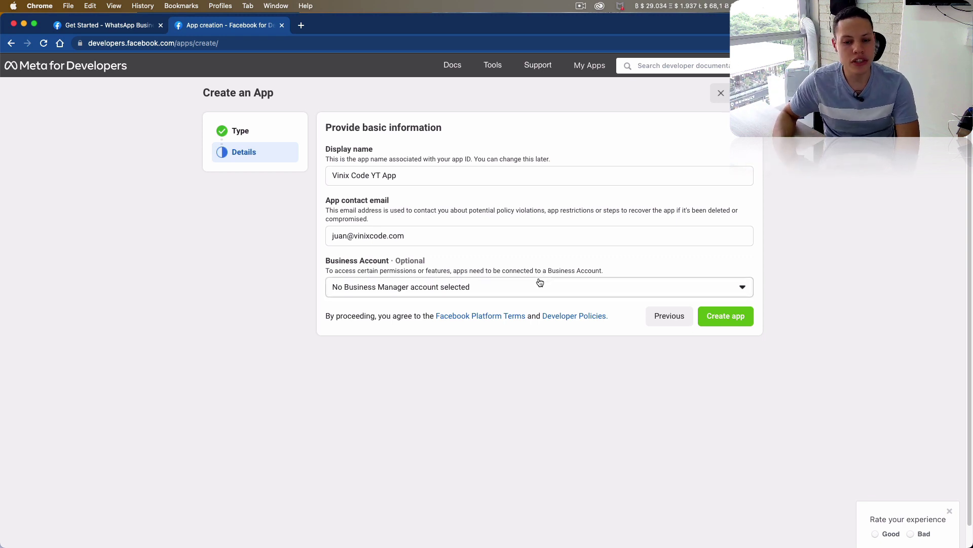
drag(537, 270, 591, 269)
click(589, 268)
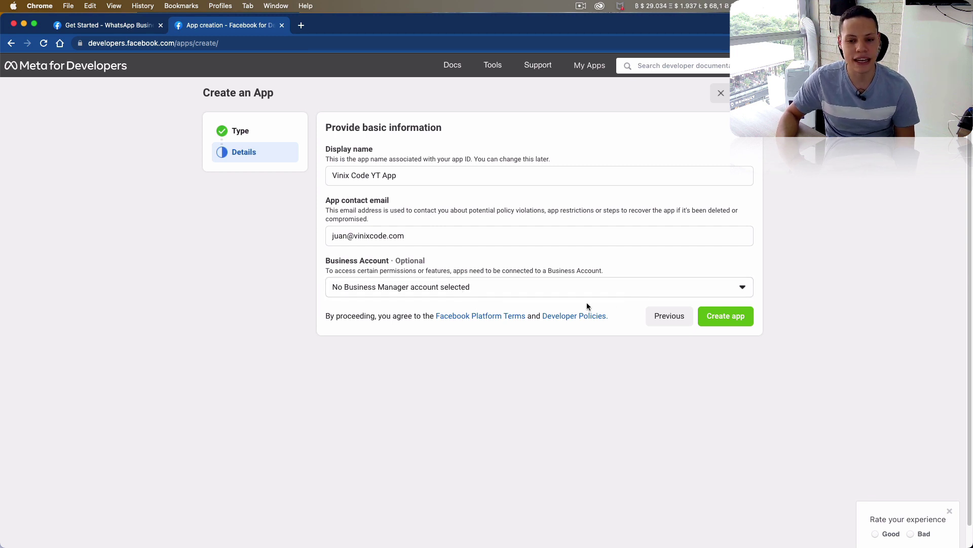
click(472, 295)
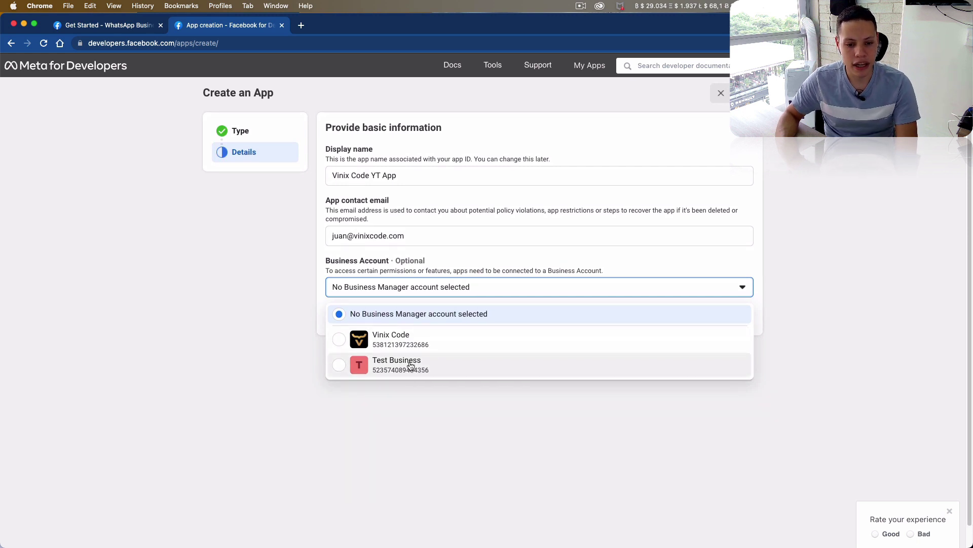
click(411, 339)
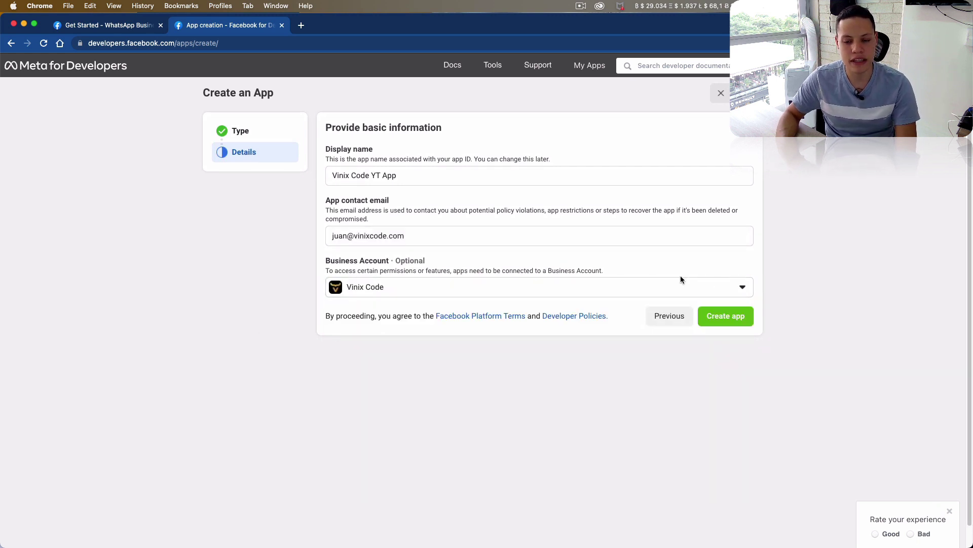
click(725, 317)
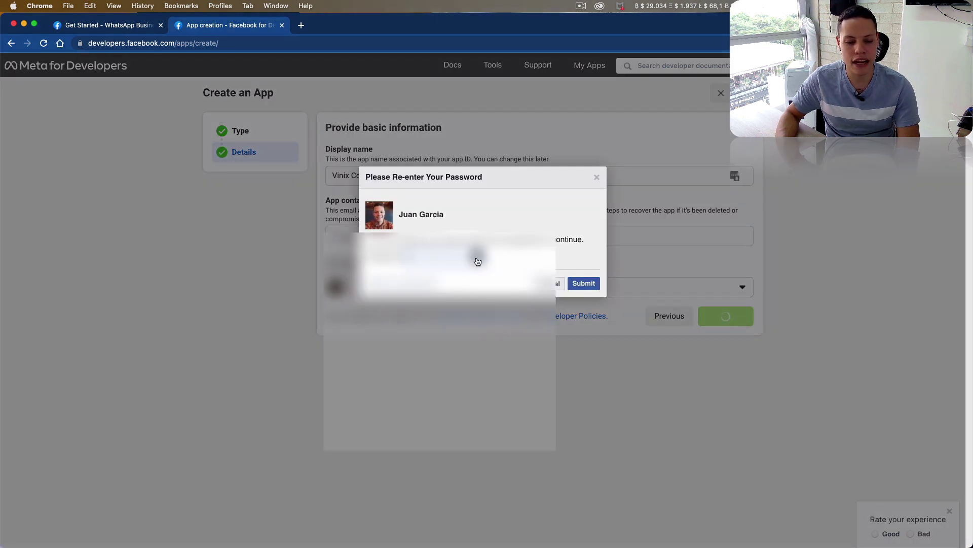
- Confirm the account password to create the app, then set up the WhatsApp product
click(478, 261)
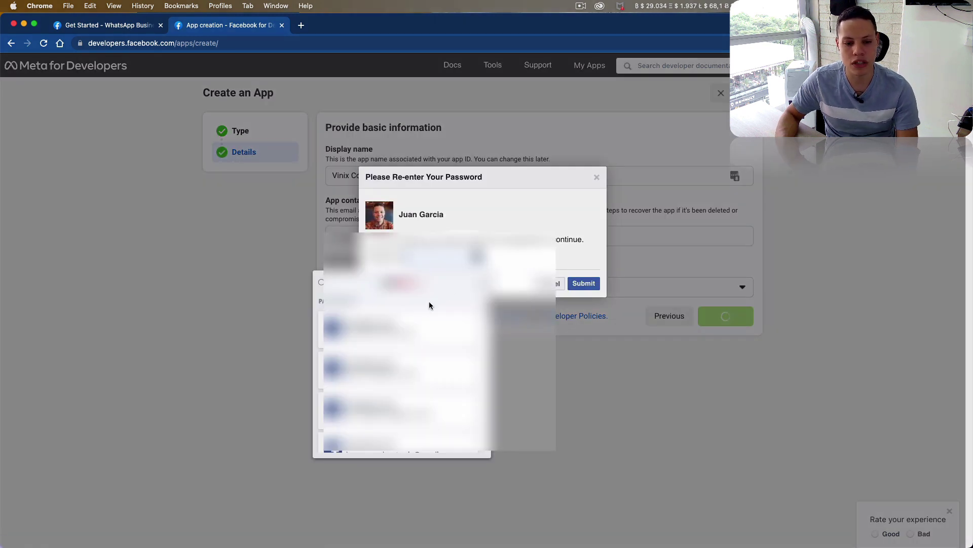
click(429, 301)
click(589, 288)
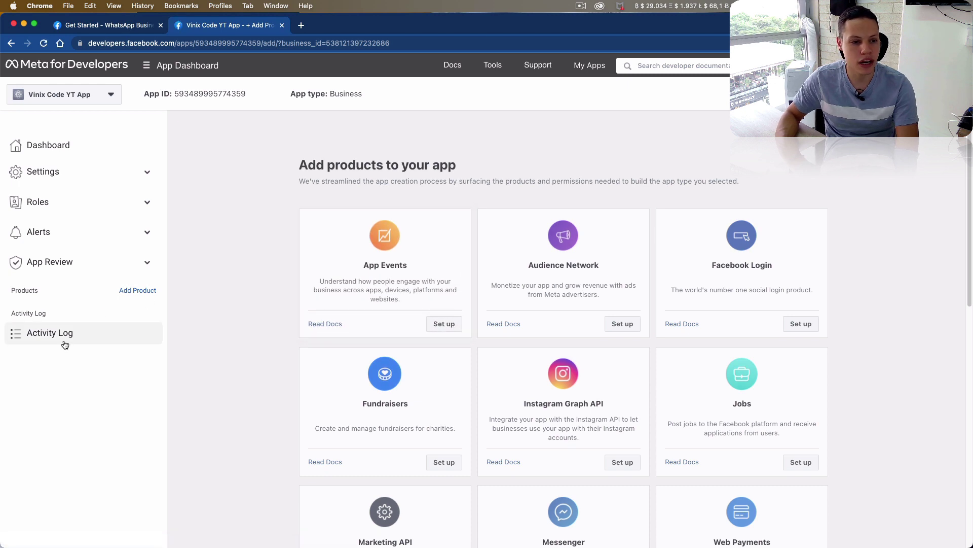
scroll(460, 394, down, 10)
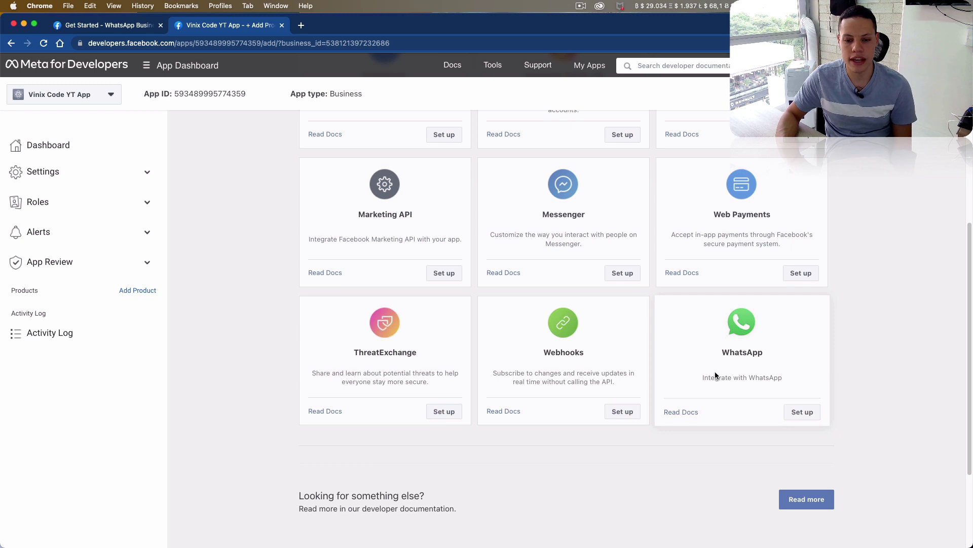
click(800, 412)
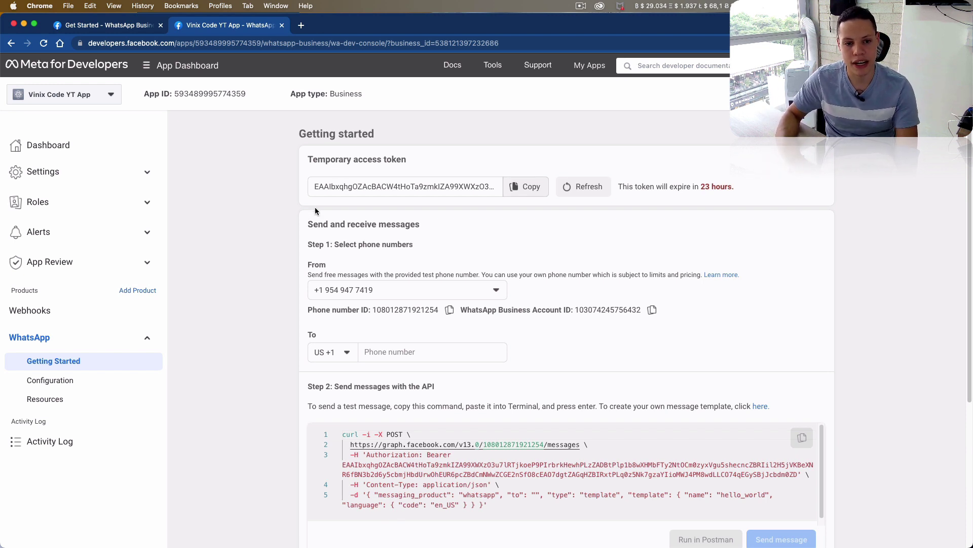
- Set the sender to the Test WhatsApp Business Account number and bring up the recipient number list
click(355, 187)
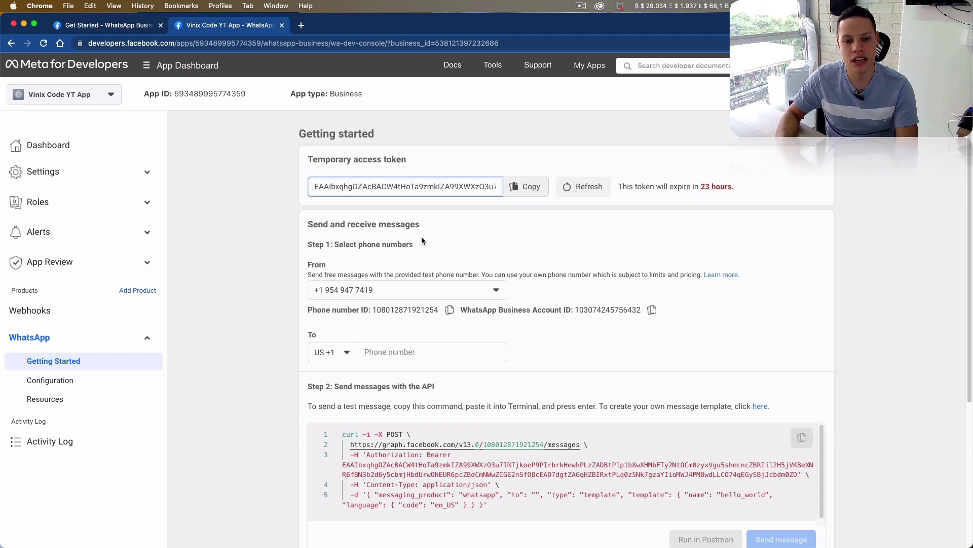
scroll(457, 241, down, 3)
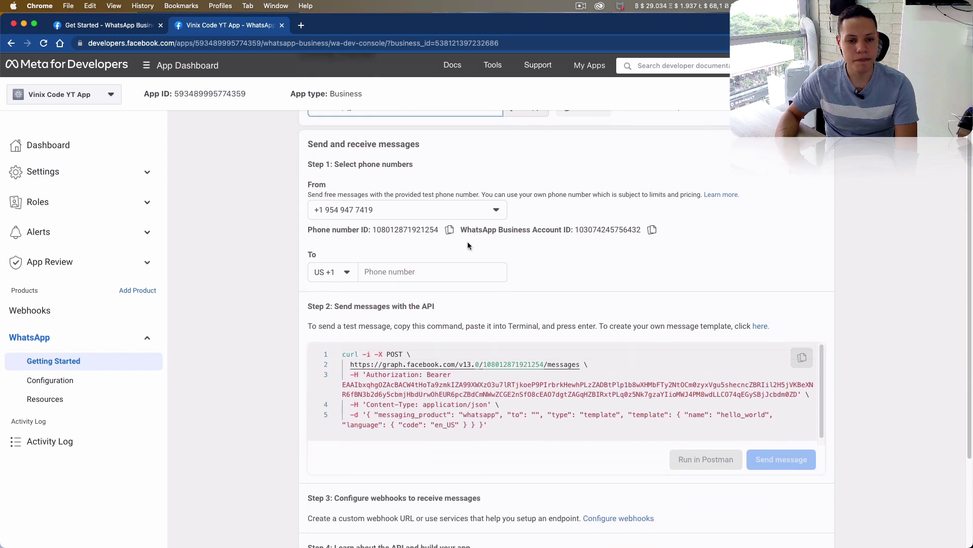
click(326, 210)
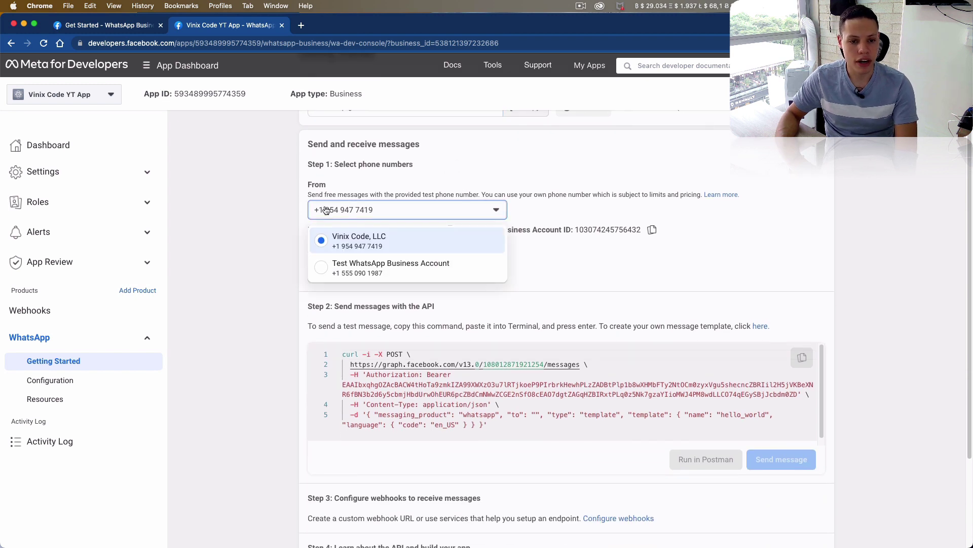
click(374, 267)
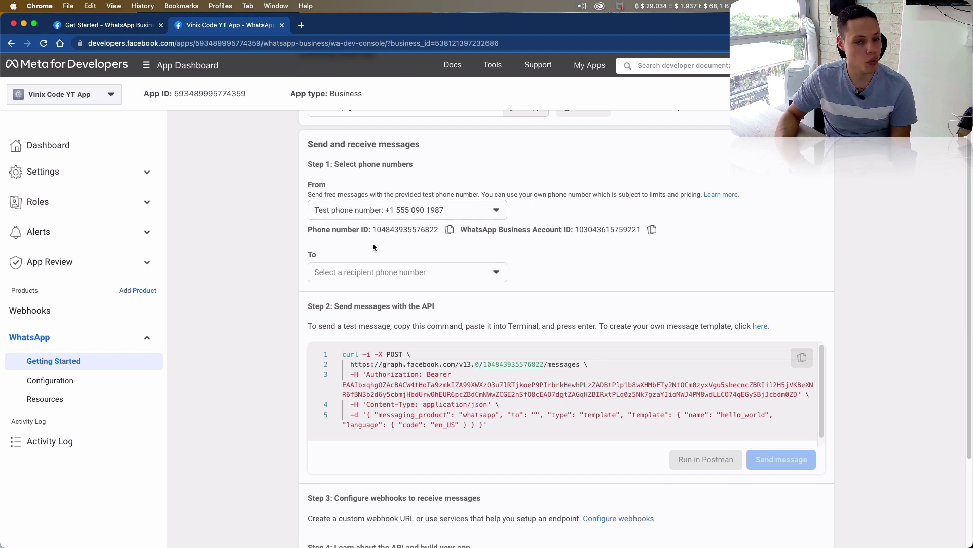
click(388, 272)
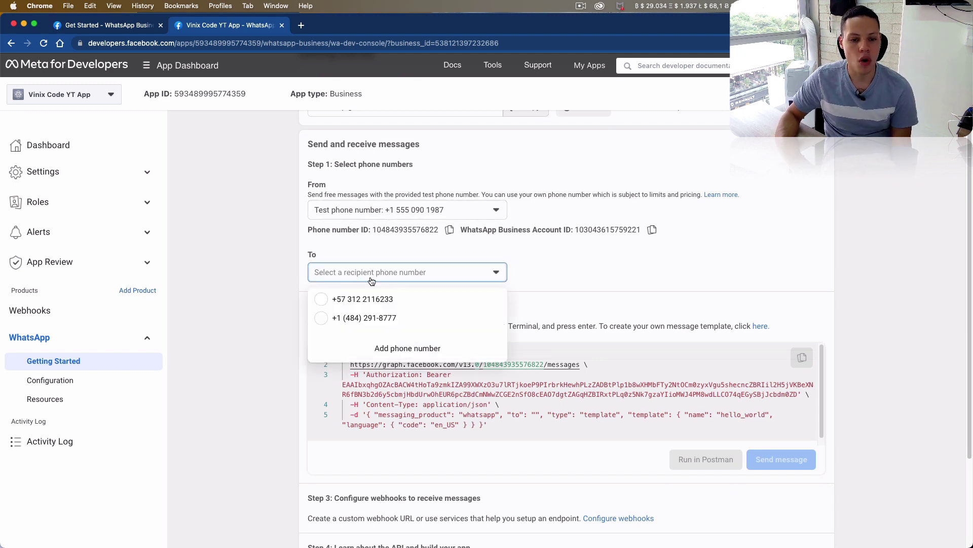
click(213, 277)
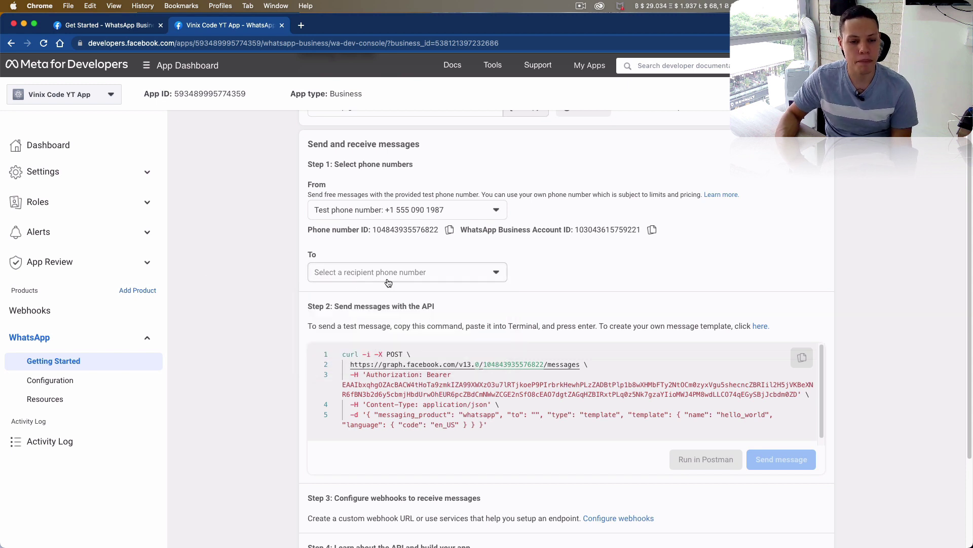
scroll(293, 268, down, 3)
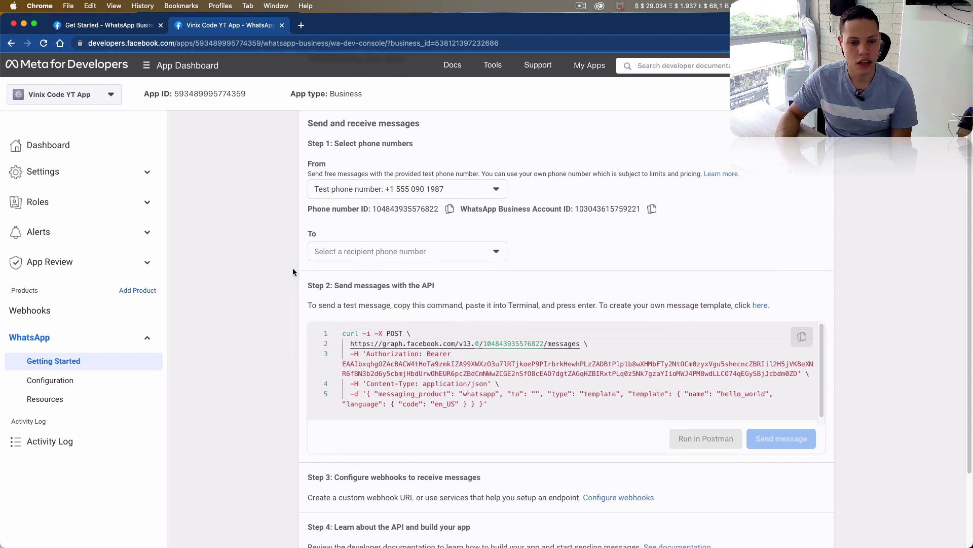
scroll(289, 269, up, 3)
scroll(292, 269, up, 1)
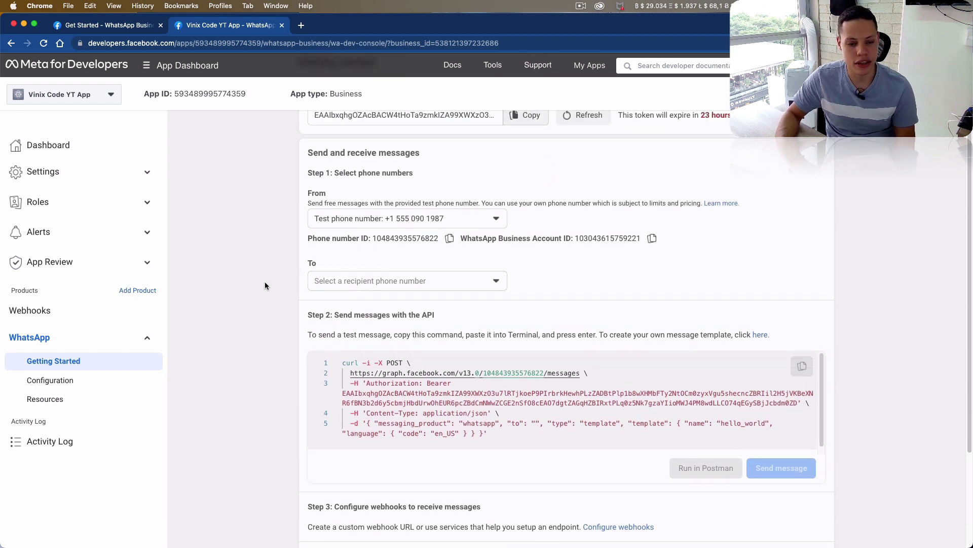
scroll(432, 281, down, 2)
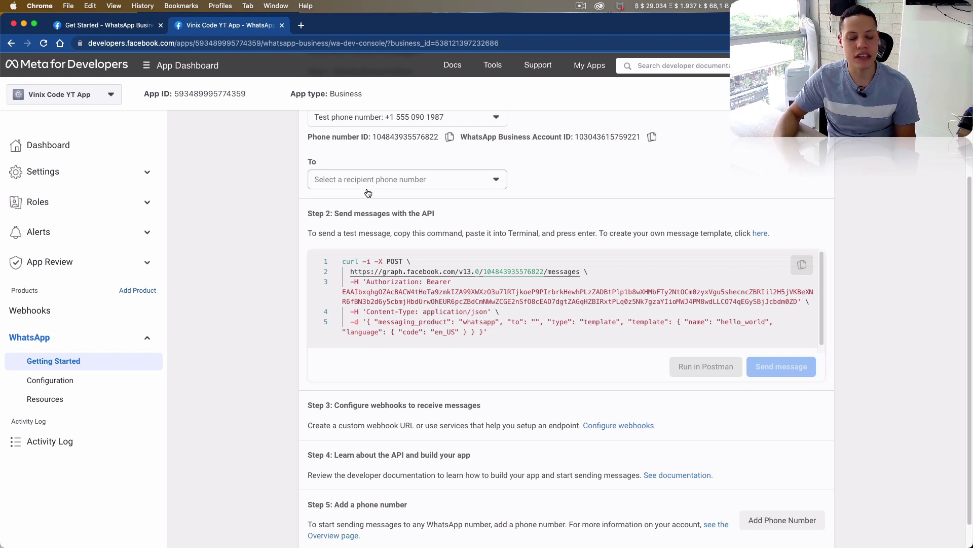
click(371, 188)
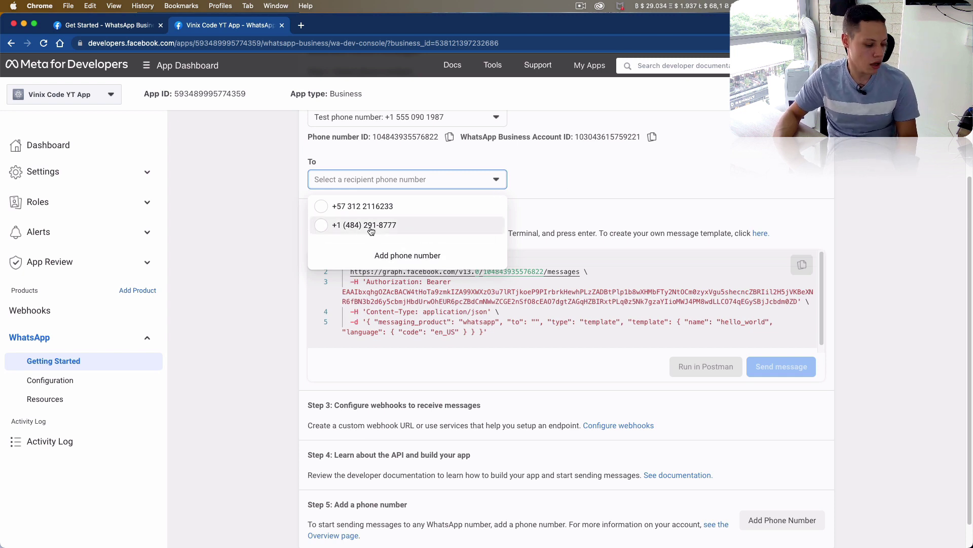
click(395, 255)
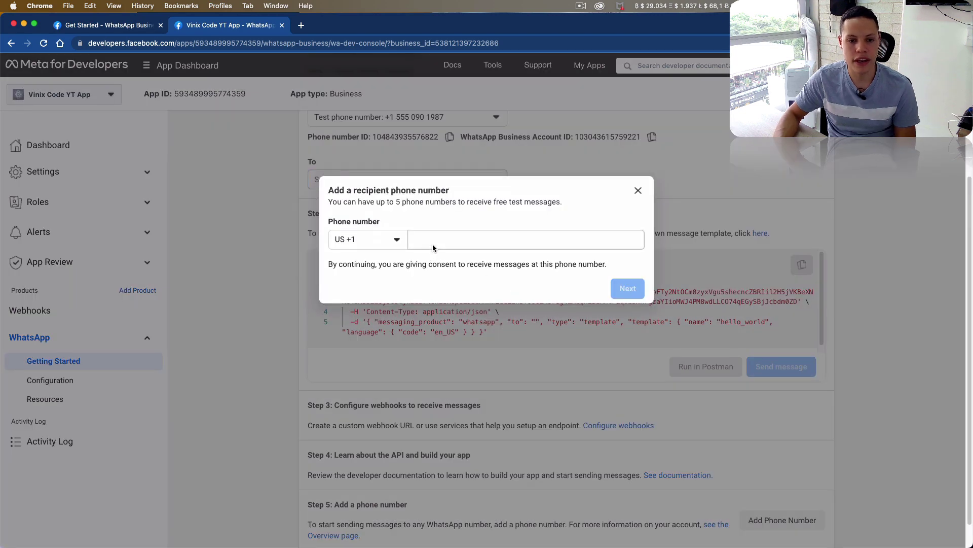
click(413, 233)
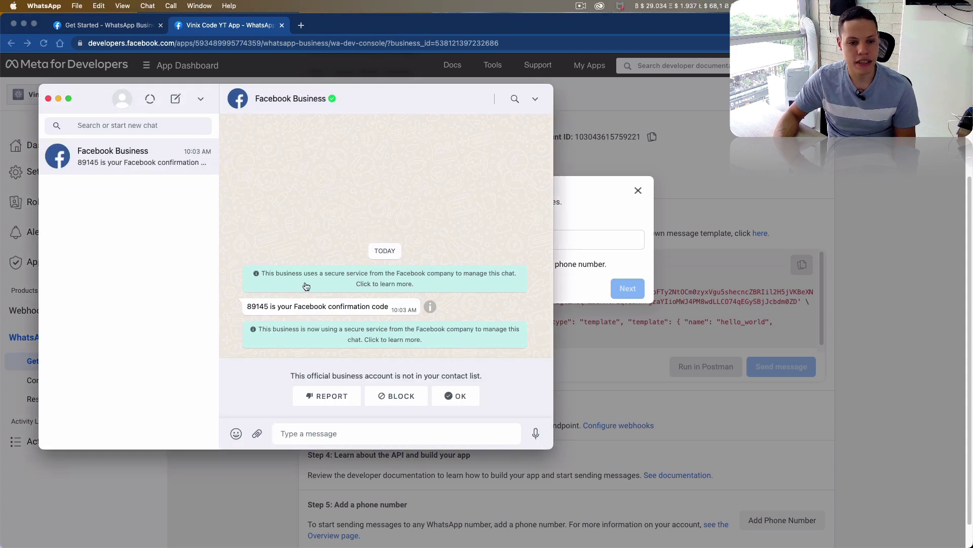
double_click(252, 305)
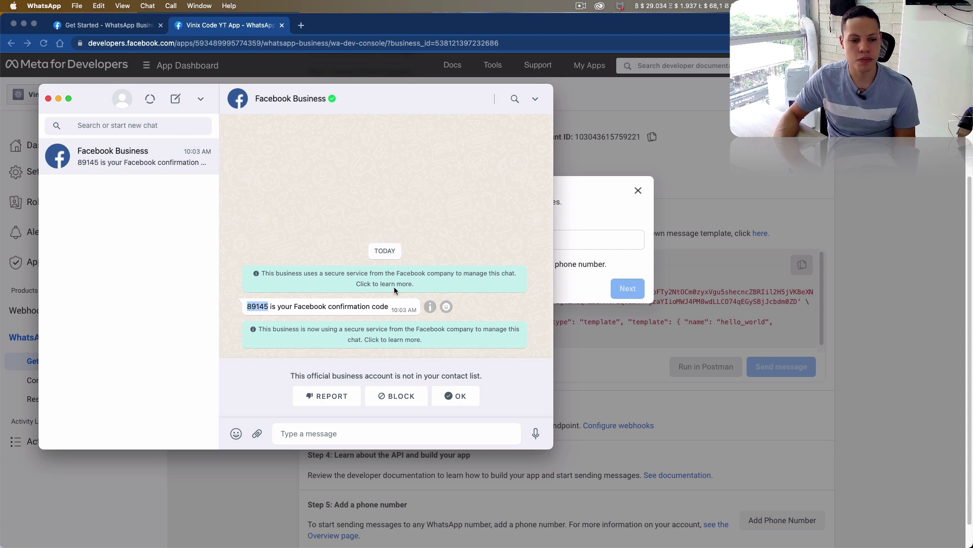
click(602, 246)
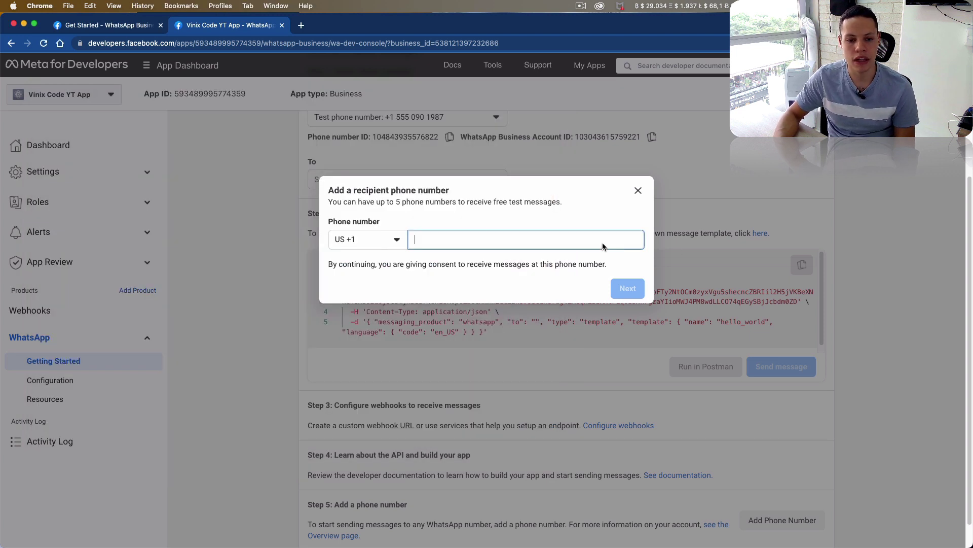
key(super+Tab)
click(588, 251)
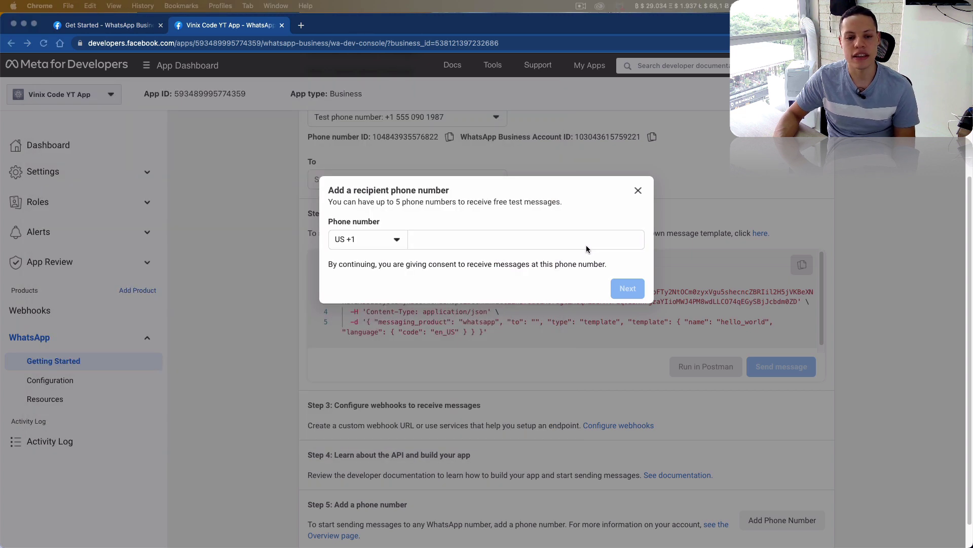
click(560, 246)
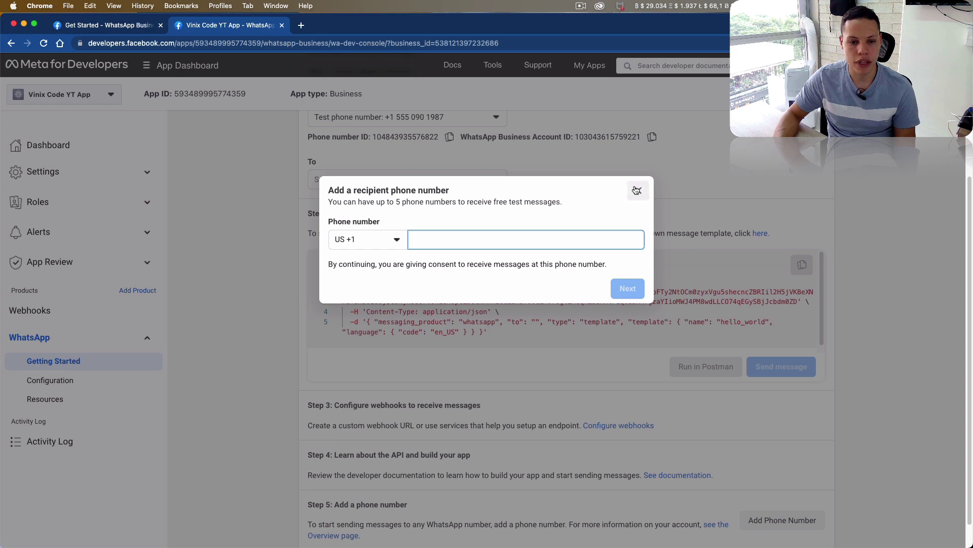
click(636, 190)
click(362, 184)
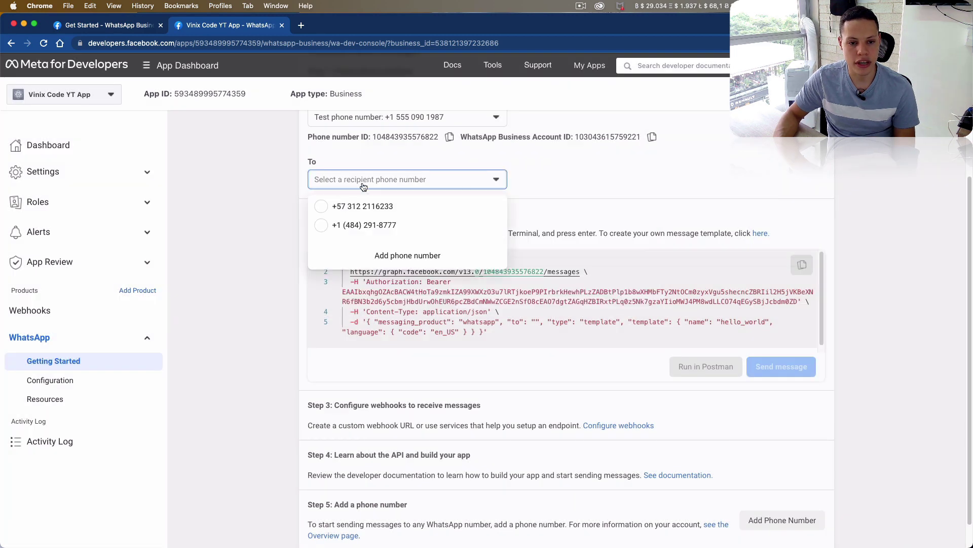
- Choose the second listed number as recipient and send the hello_world test message
click(367, 227)
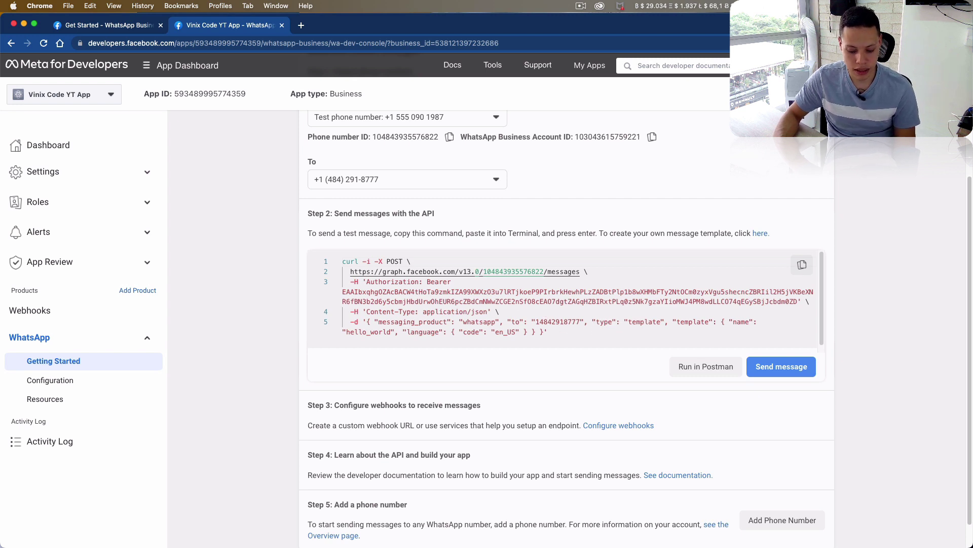
key(super+Tab)
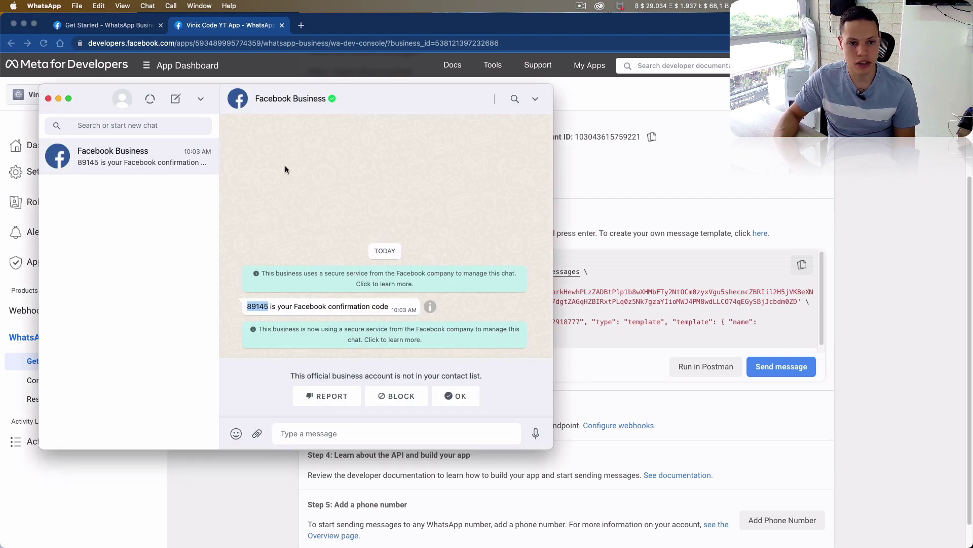
key(super+Tab)
click(782, 366)
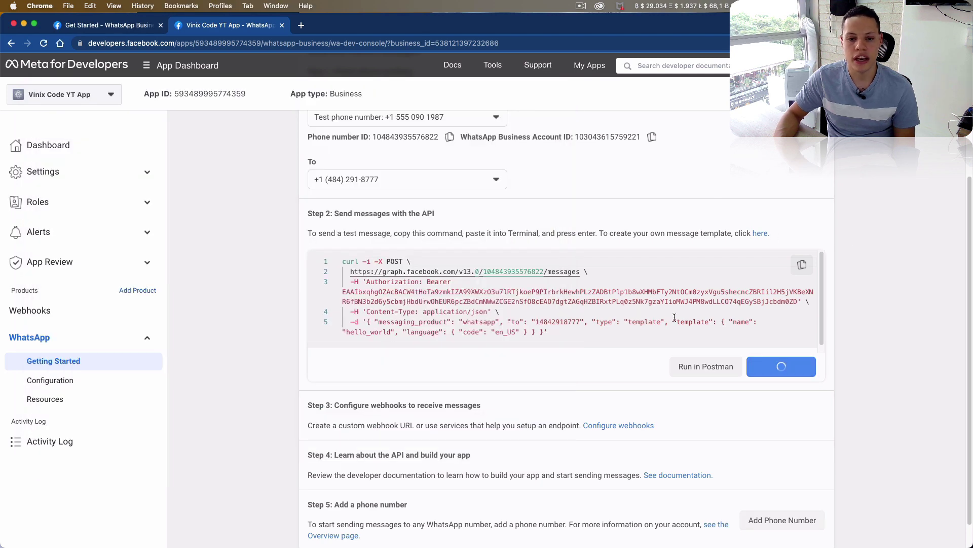
- Check the Hello World message in the new WhatsApp chat, then return to the developer console
key(super+Tab)
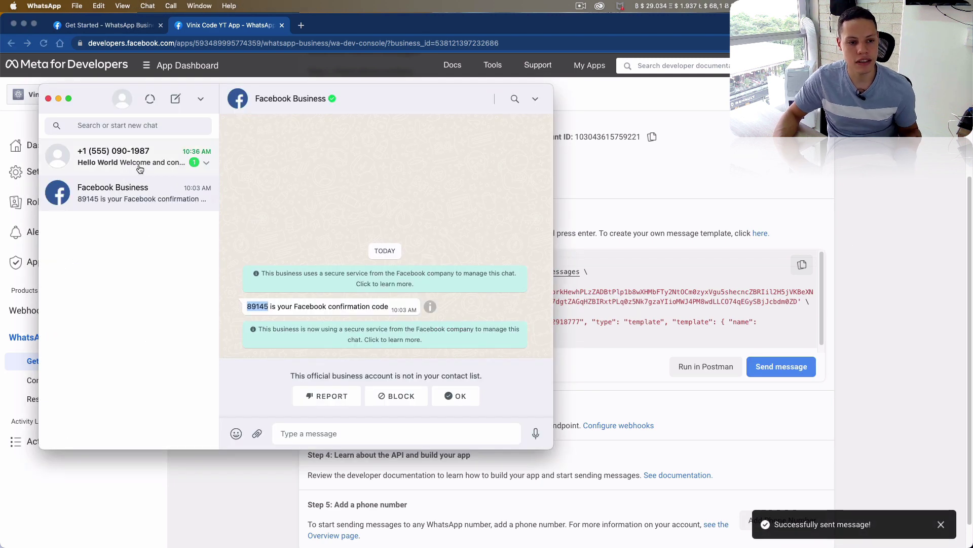
click(140, 168)
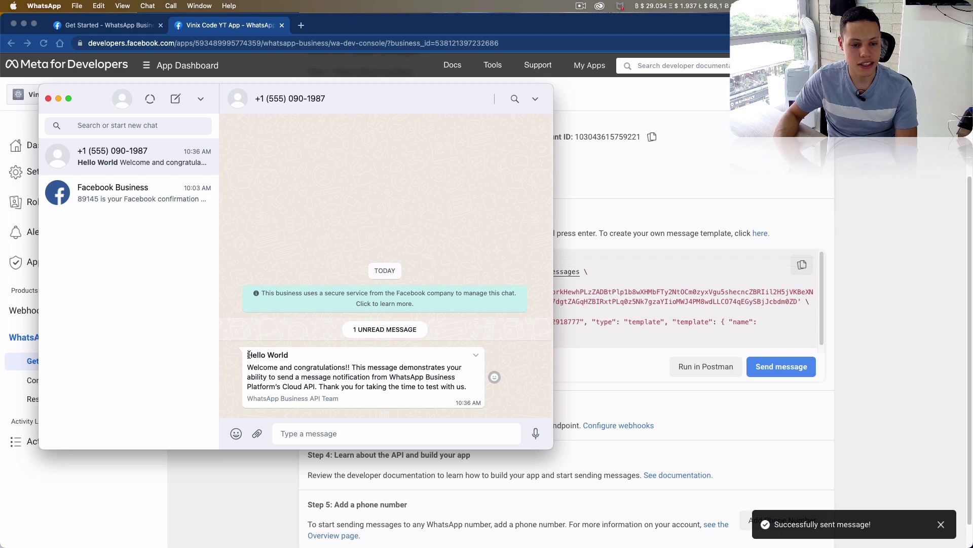
drag(247, 353, 404, 383)
drag(276, 368, 350, 368)
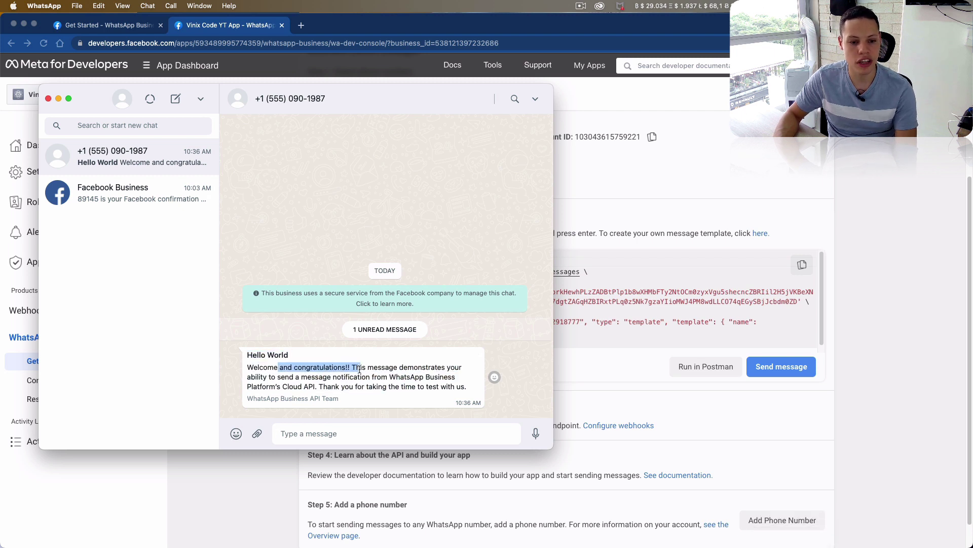
click(306, 365)
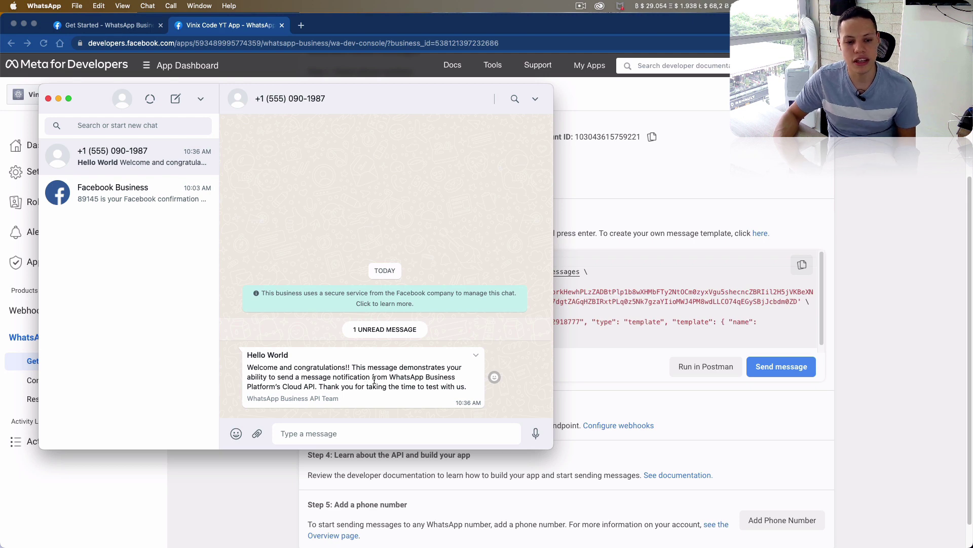
click(892, 348)
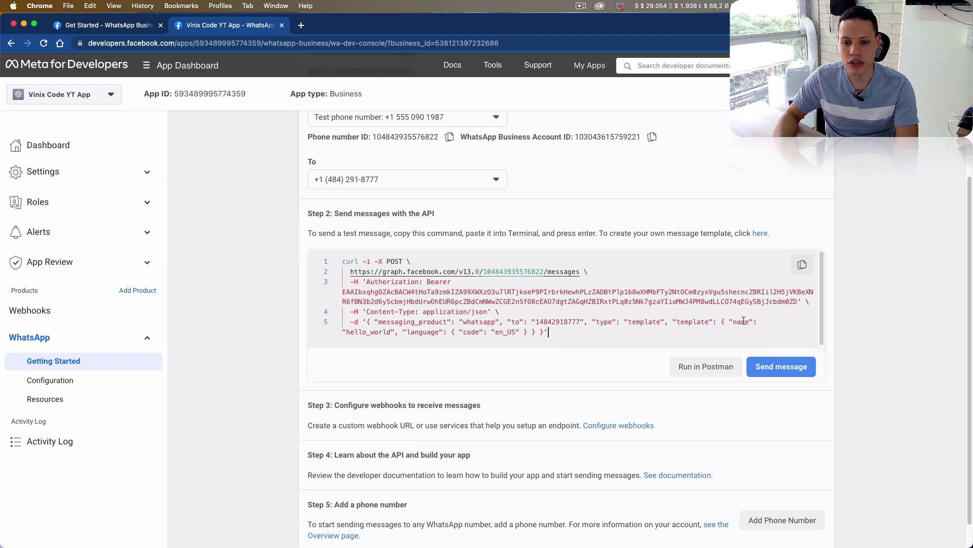
- Compare the hello_world template name in the curl command with the Hello World message in WhatsApp
double_click(379, 332)
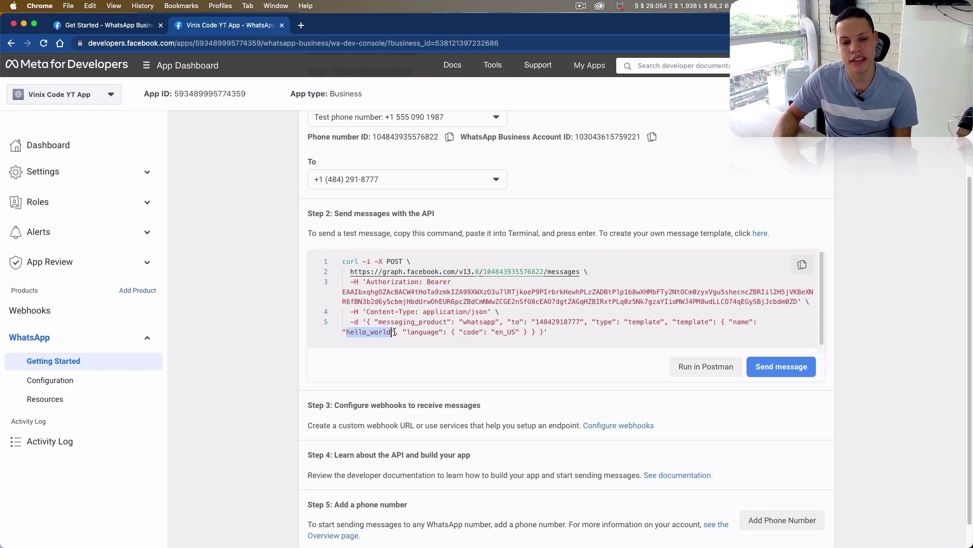
key(super+Tab)
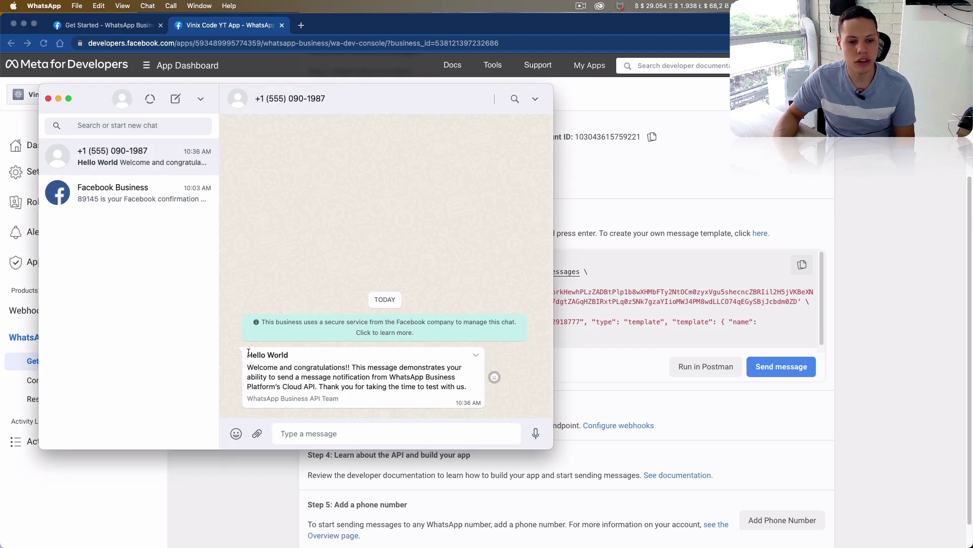
drag(247, 353, 378, 380)
key(super+Tab)
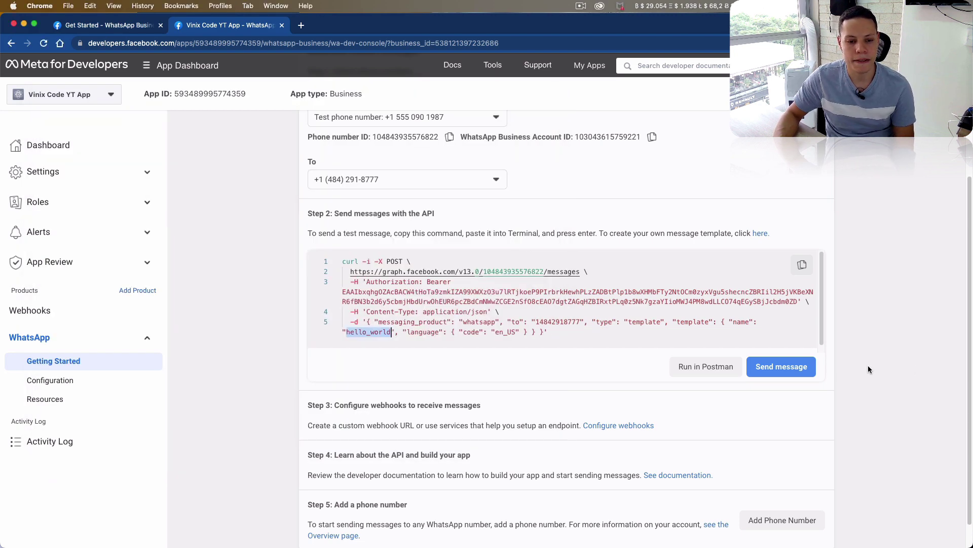
click(892, 292)
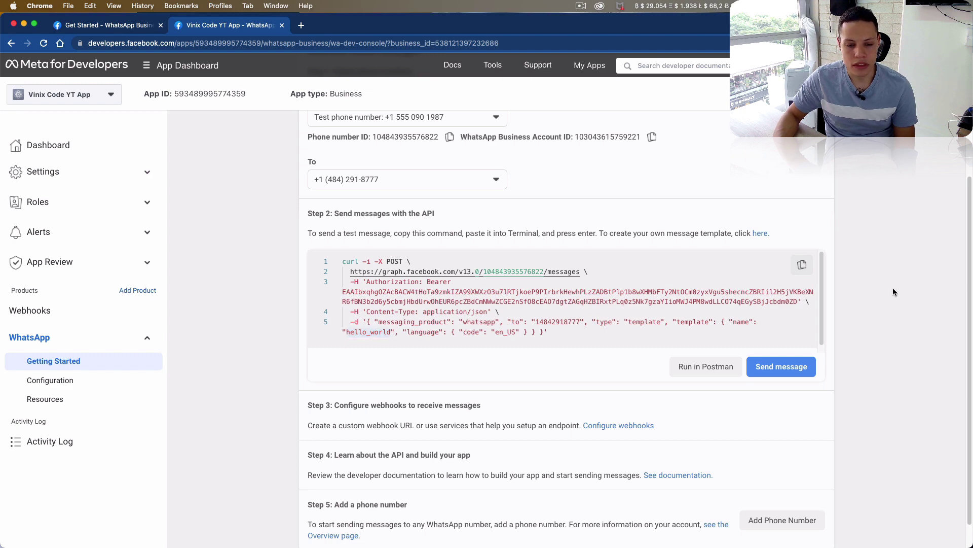
- Copy the sample curl command, run it in a cleared iTerm2, and check the second Hello World message
drag(558, 332, 305, 264)
key(super+c)
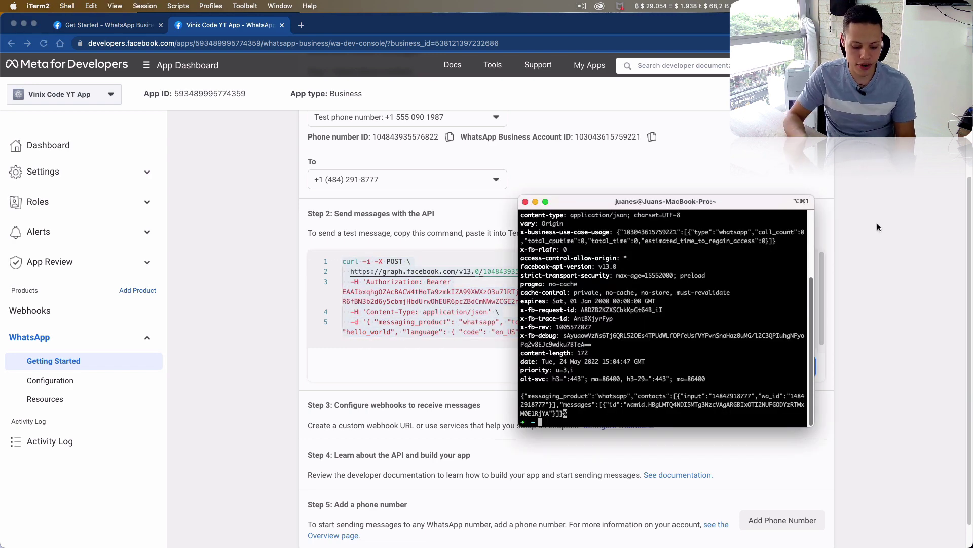
key(super+k)
key(super+v)
key(Return)
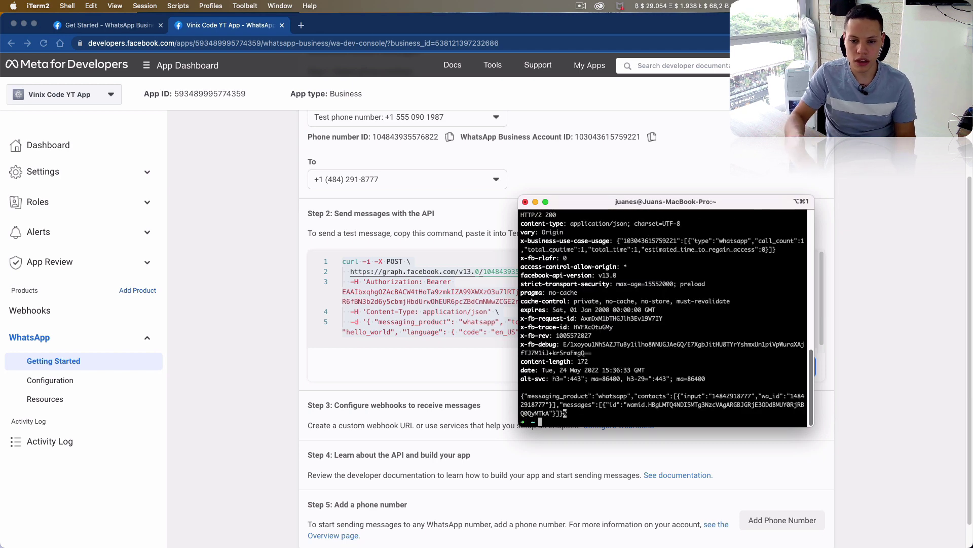
key(super+Tab)
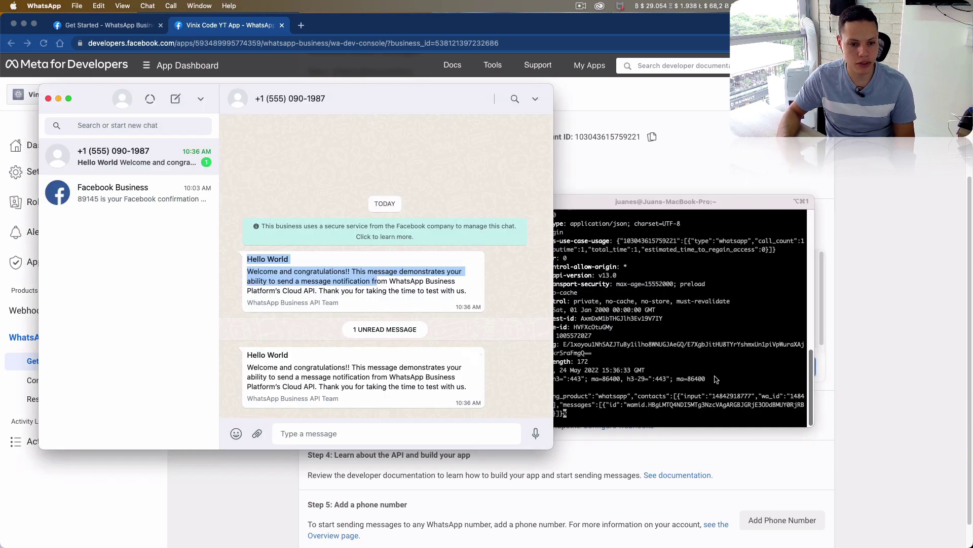
drag(245, 355, 296, 373)
click(297, 374)
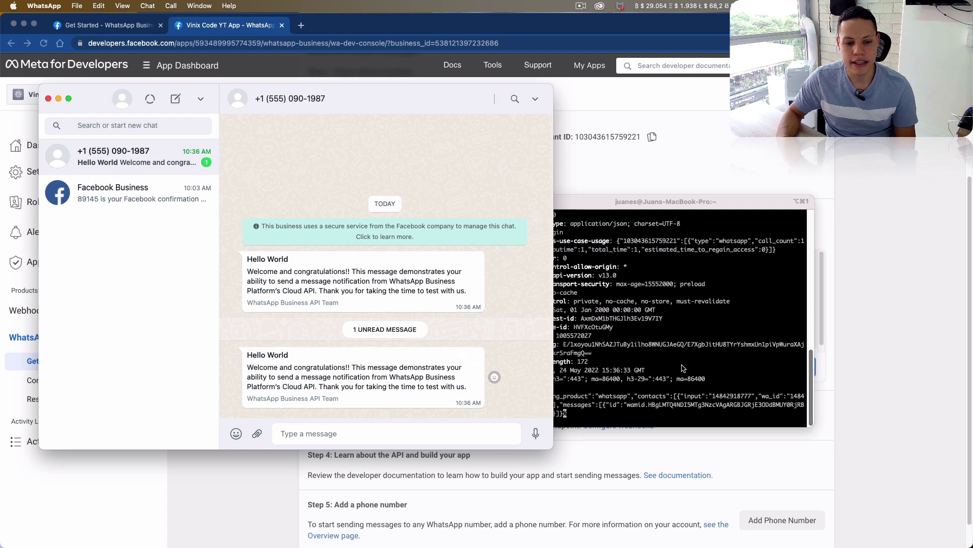
- Fork the Cloud API collection into My Workspace, keeping the default fork label
click(861, 333)
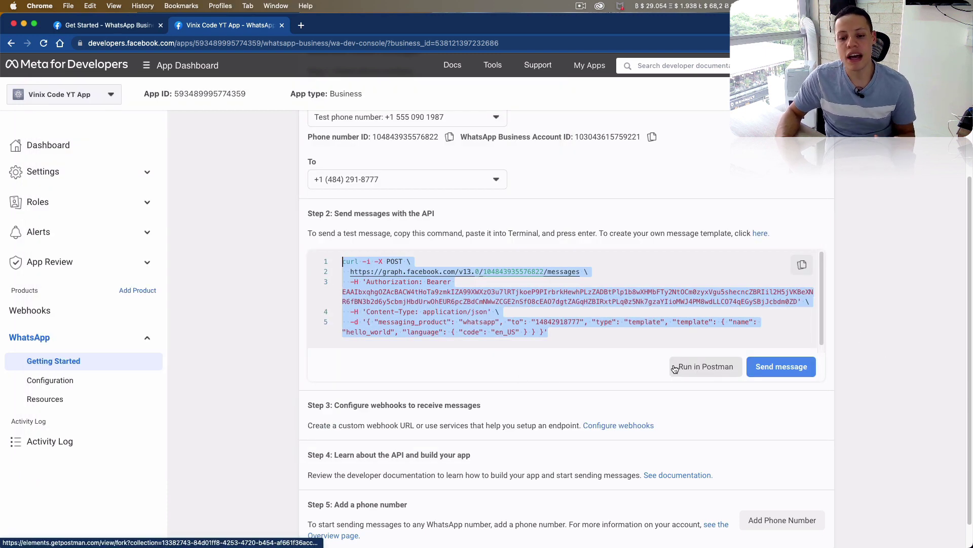
click(703, 369)
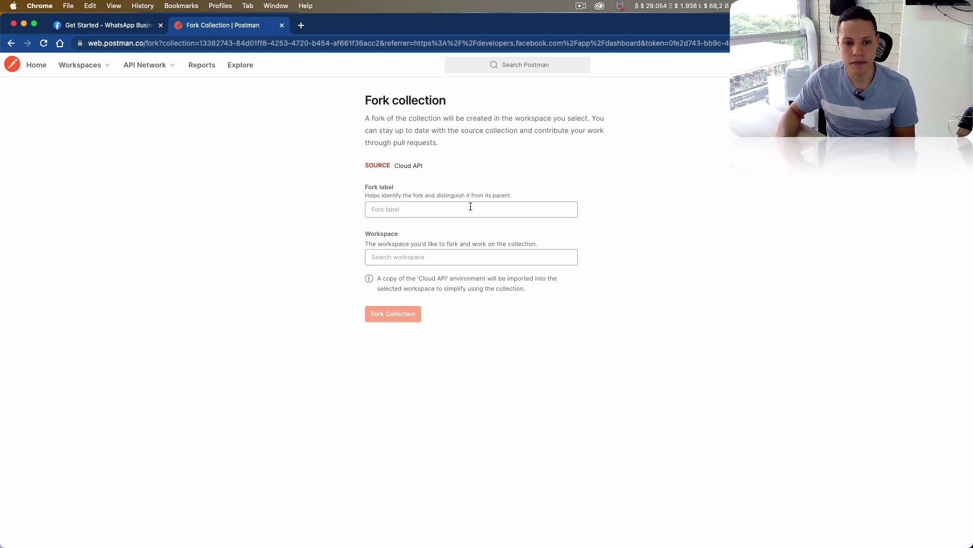
click(541, 214)
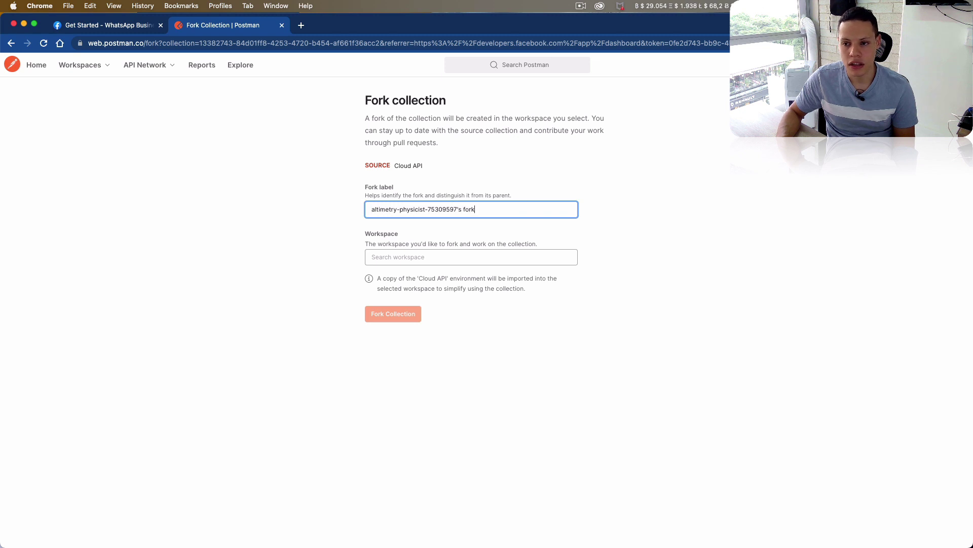
click(957, 64)
click(562, 186)
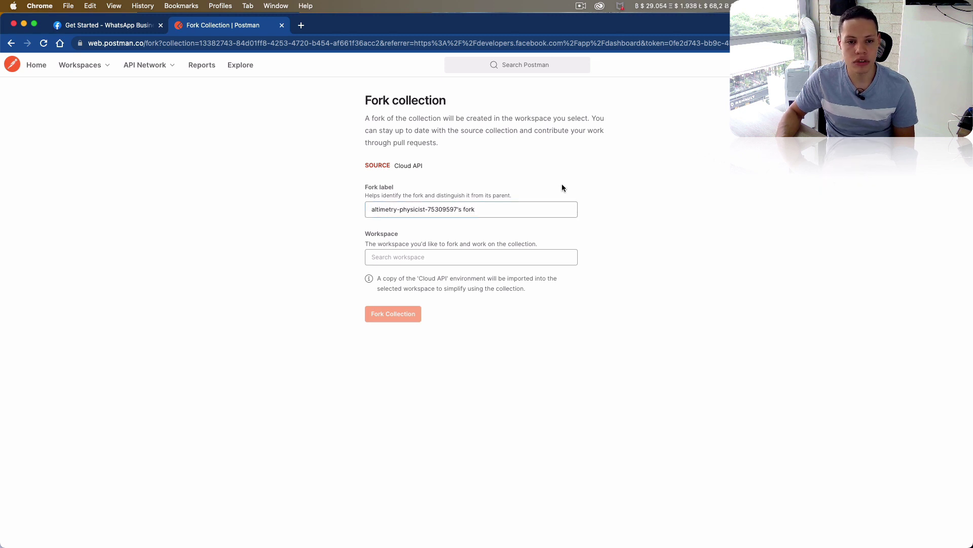
click(473, 209)
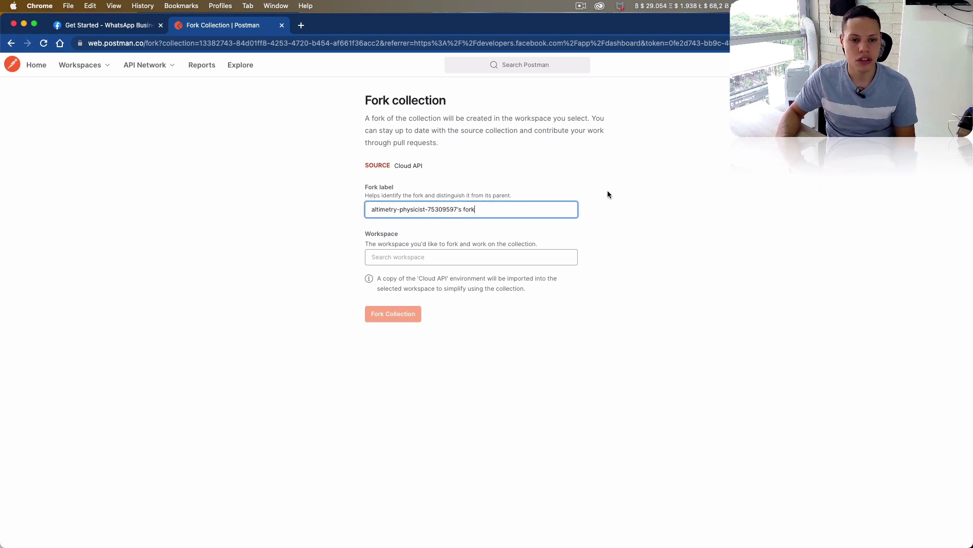
click(376, 260)
click(435, 279)
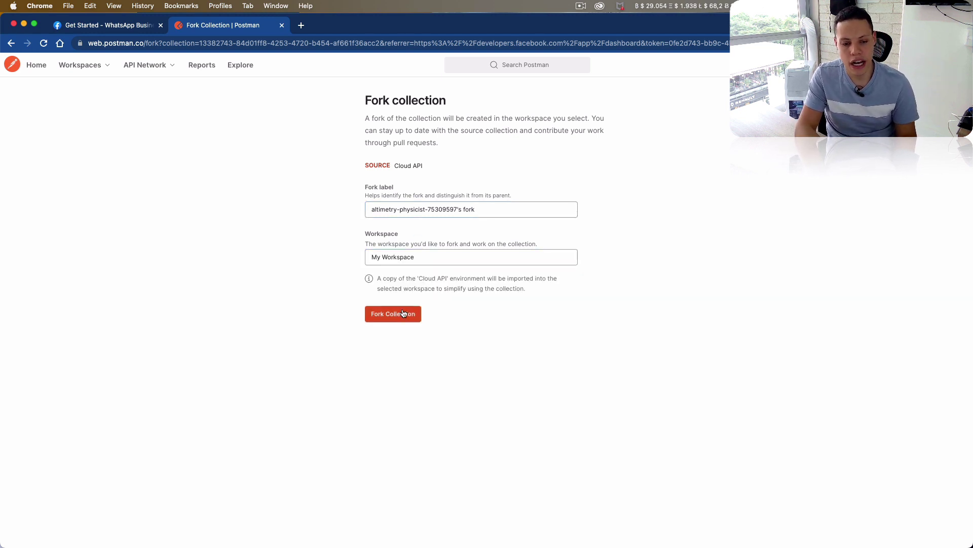
click(404, 314)
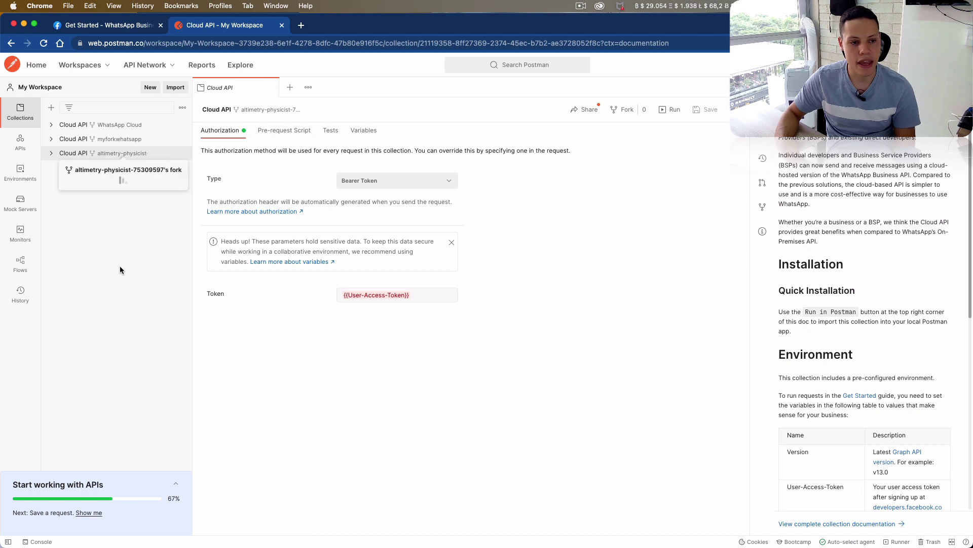
- Expand the forked Cloud API collection and browse its Overview and Get Started folders
click(55, 155)
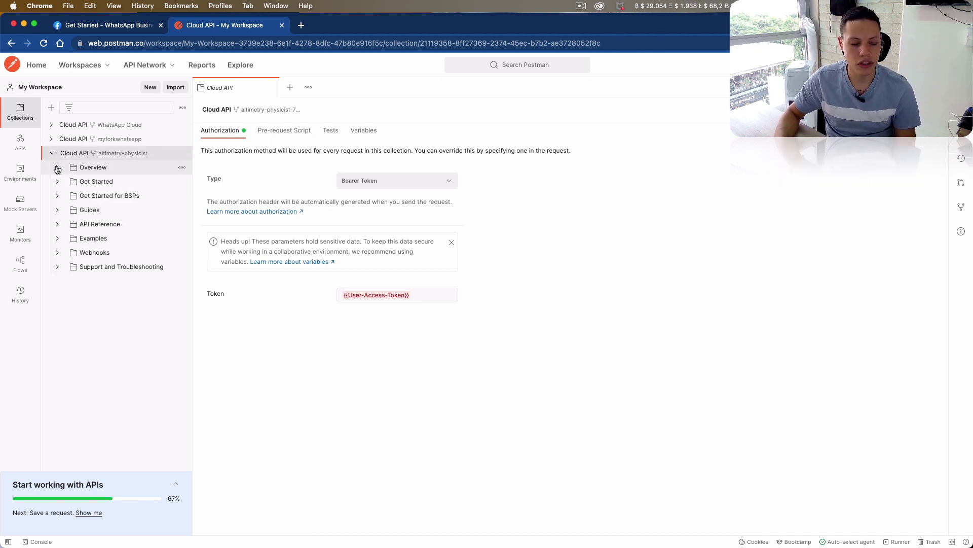
click(57, 168)
click(57, 168)
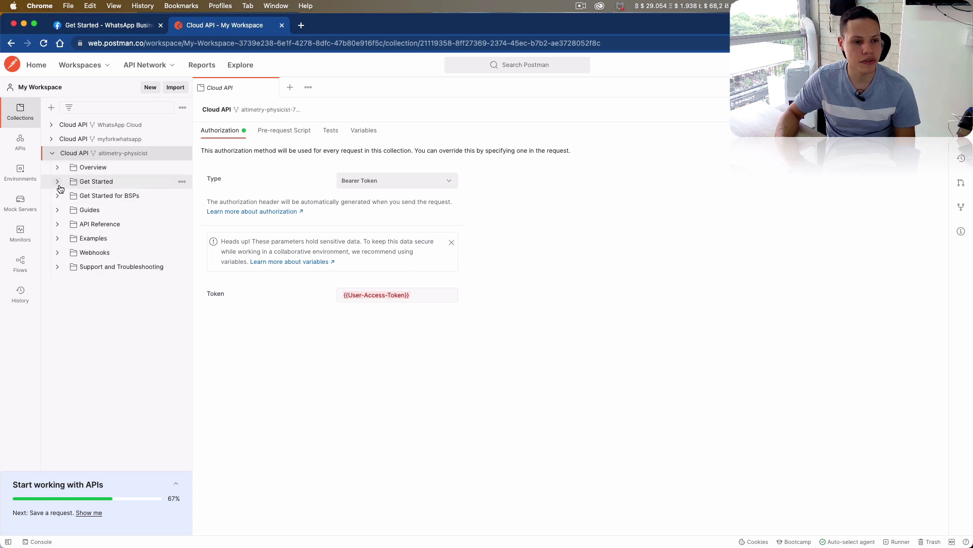
click(58, 182)
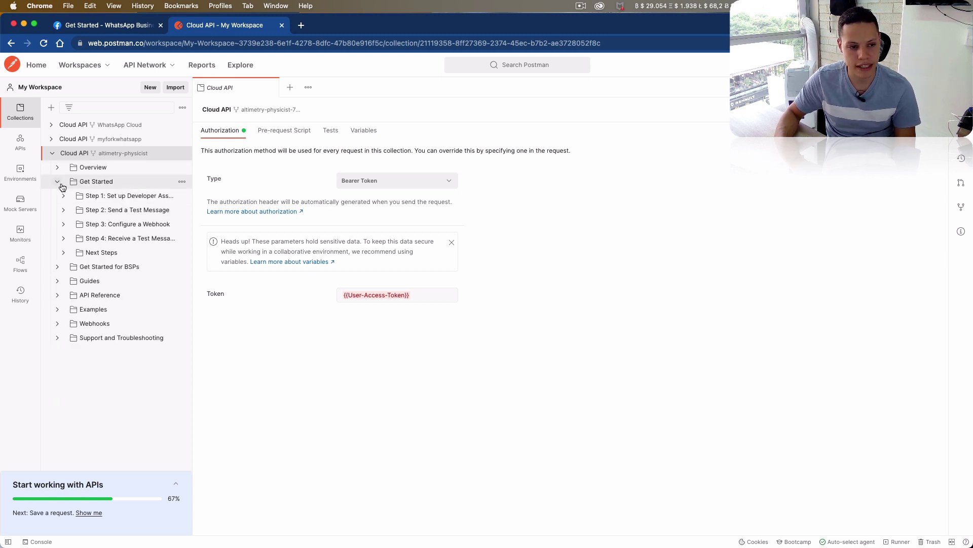
click(58, 182)
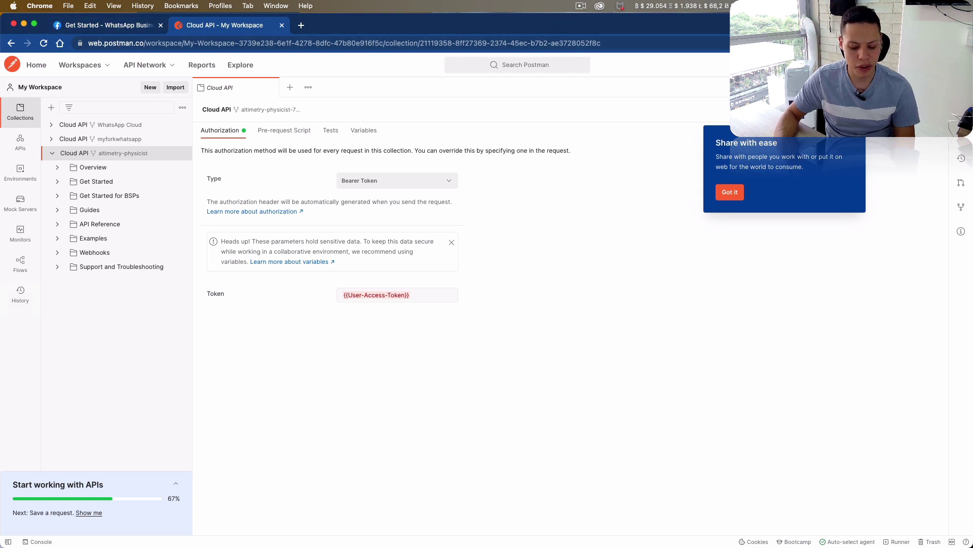
key(super+Tab)
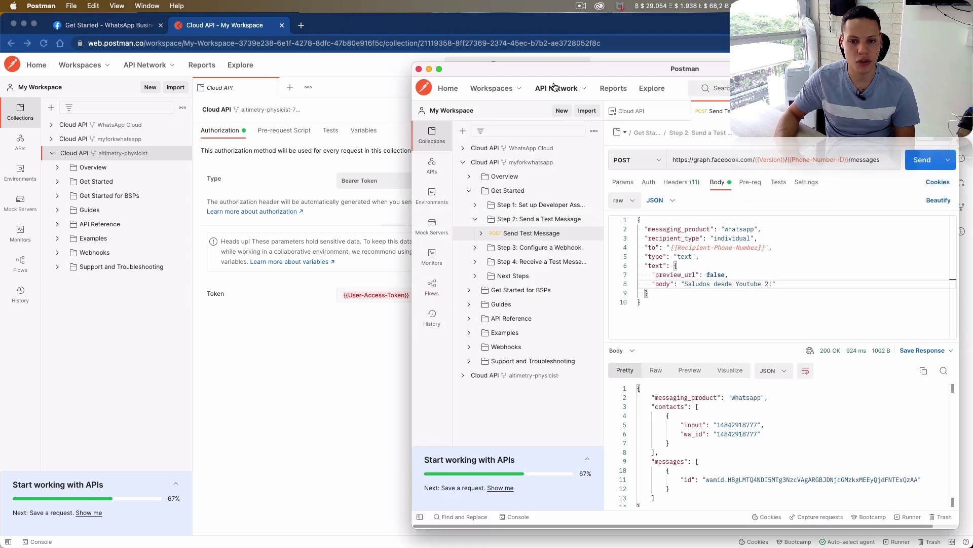
- Close all open request tabs without saving the Send Test Message changes
right_click(724, 116)
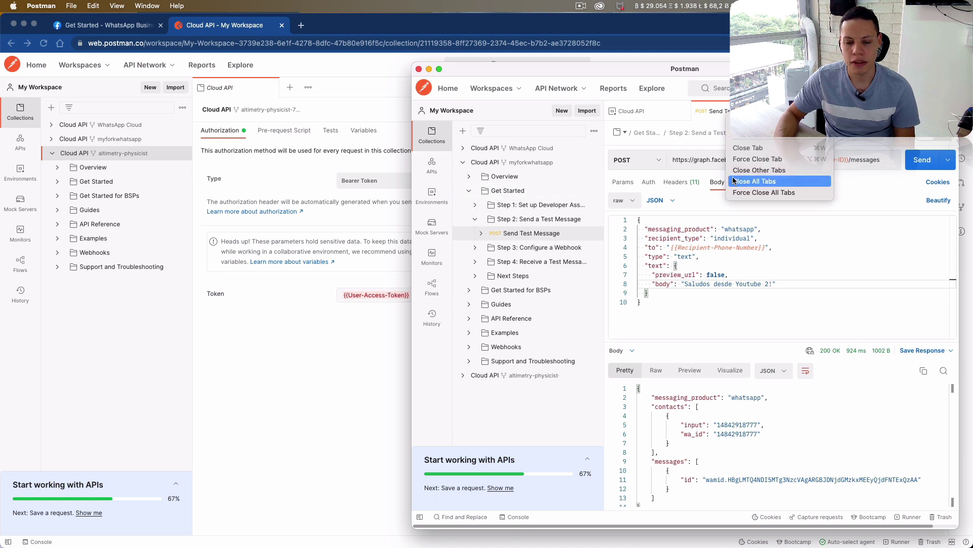
click(760, 181)
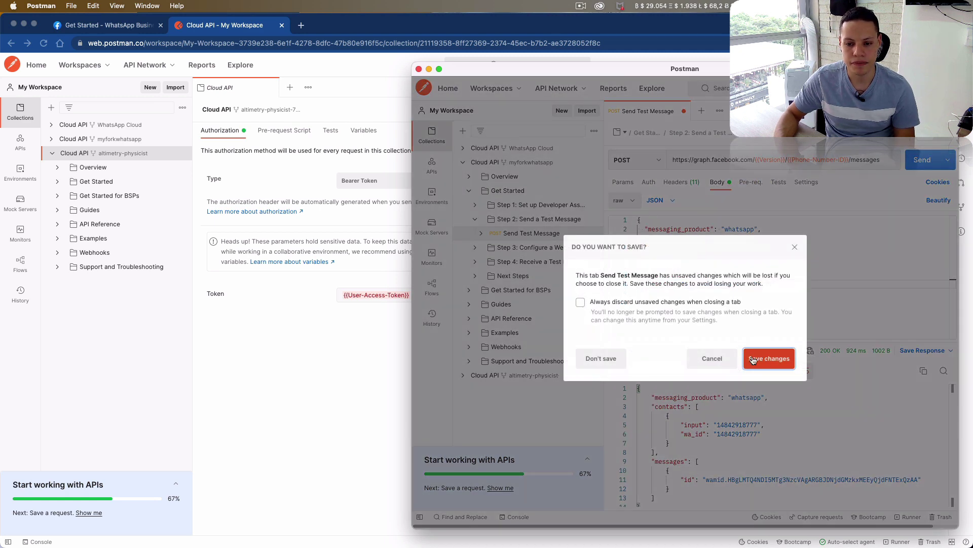
click(582, 364)
- Collapse the myforkwhatsapp collection, centre the window, and expand the third Cloud API collection
click(463, 163)
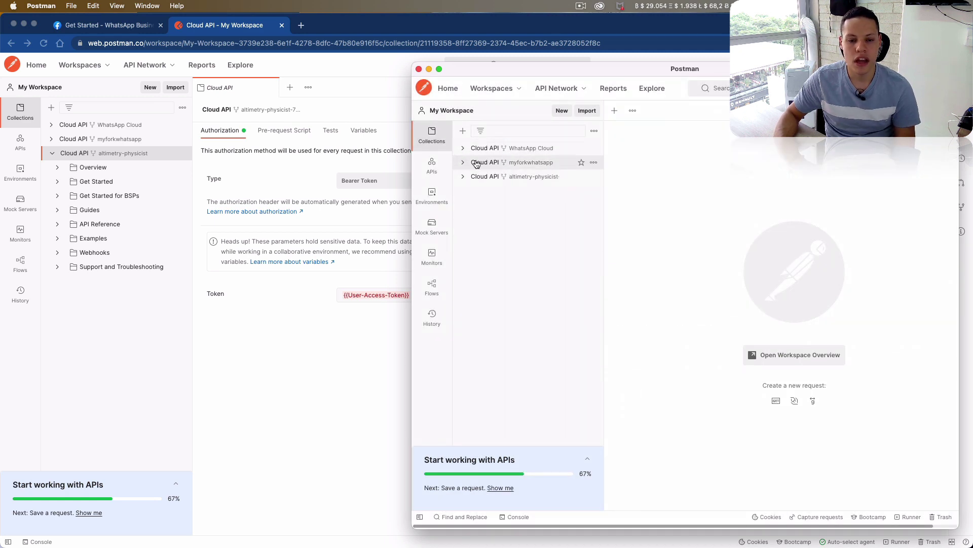
key(ctrl+alt+c)
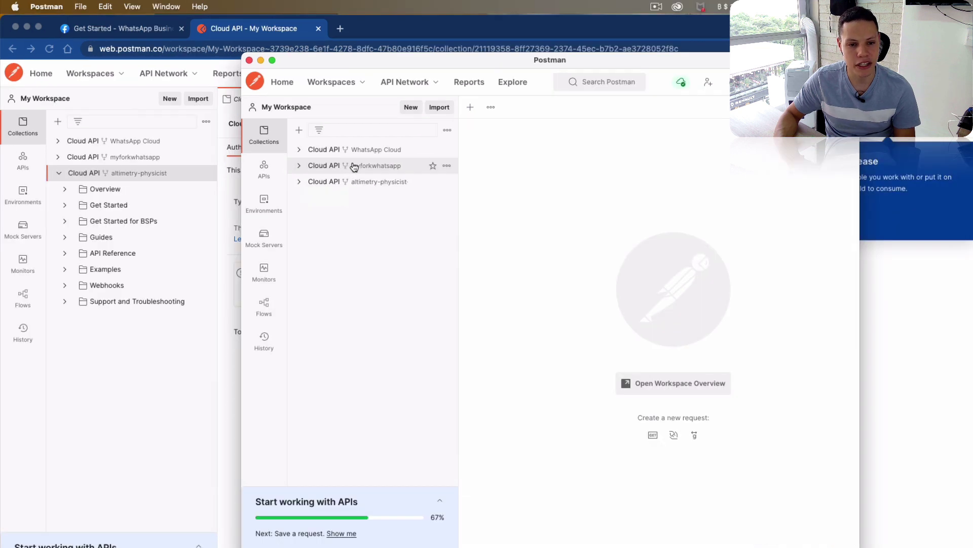
click(300, 182)
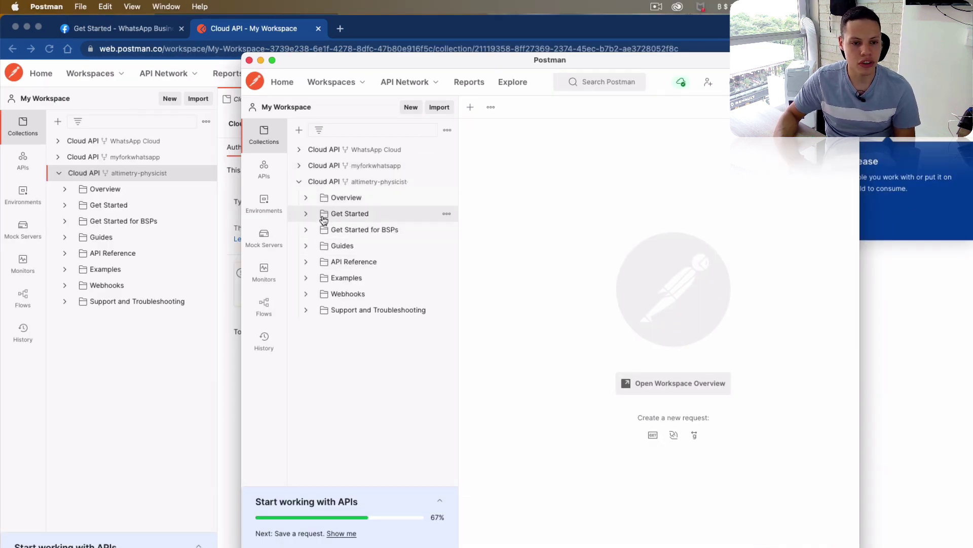
- Review the third Cloud API environment's variables and maximise the Postman window
click(274, 211)
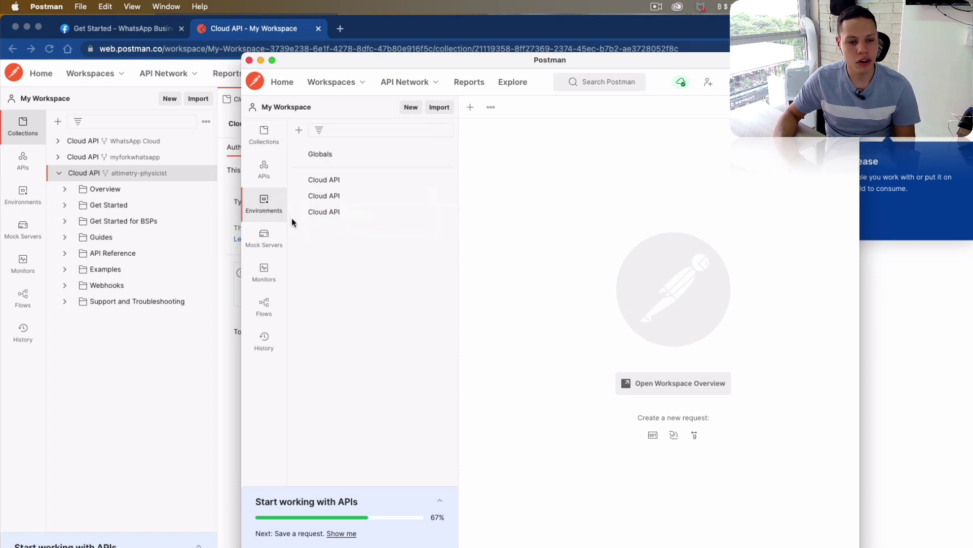
click(322, 215)
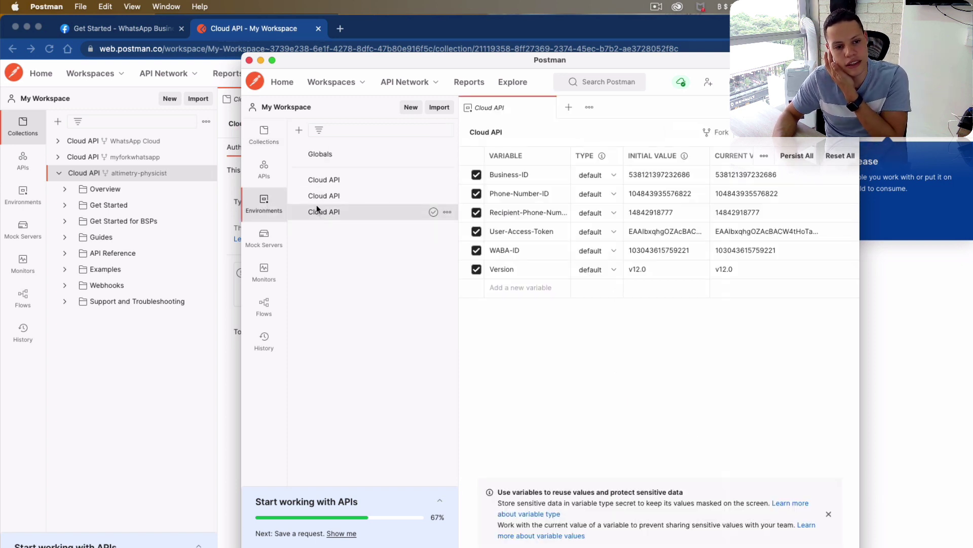
click(269, 170)
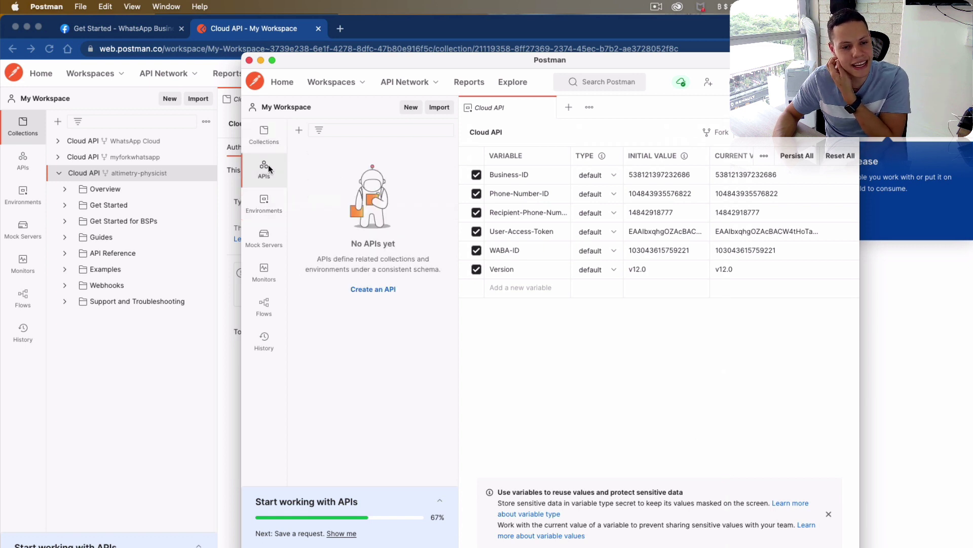
click(269, 145)
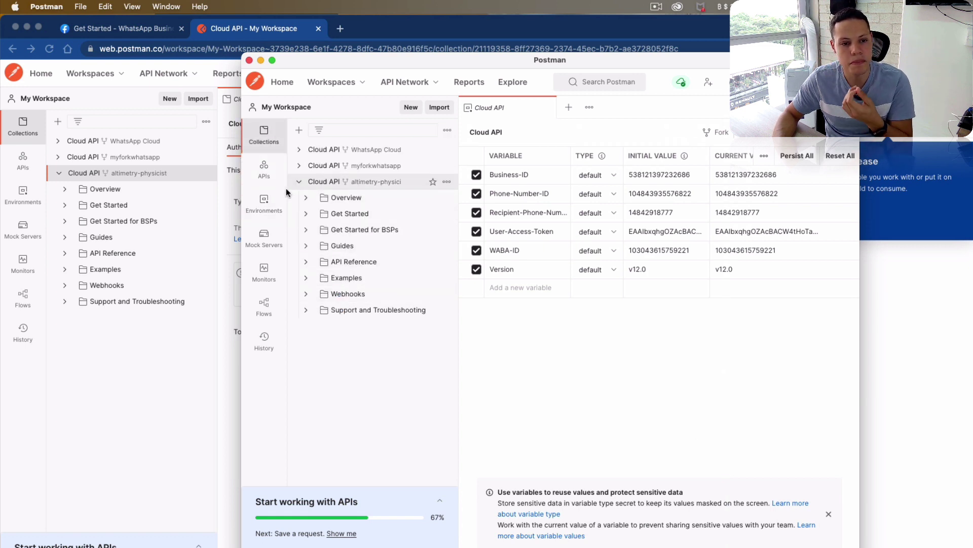
click(264, 203)
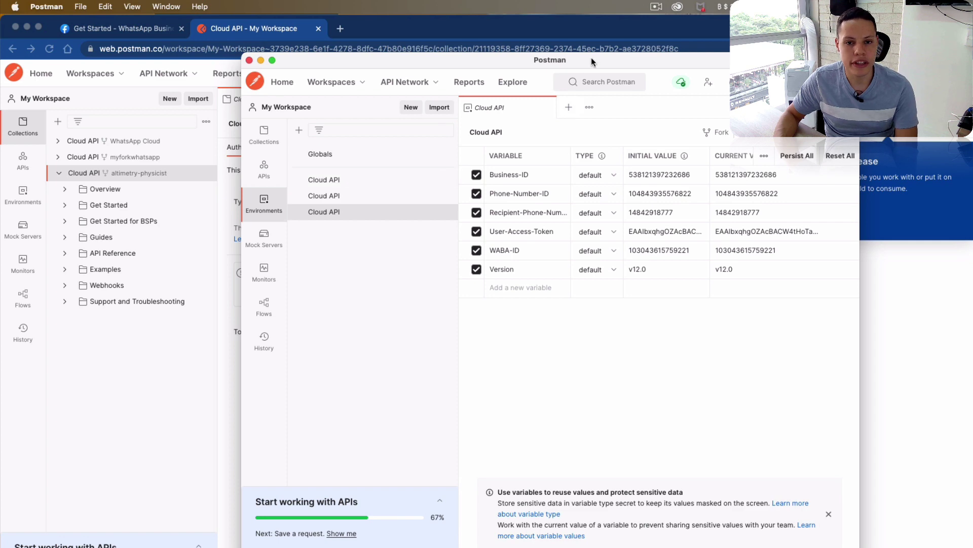
double_click(591, 59)
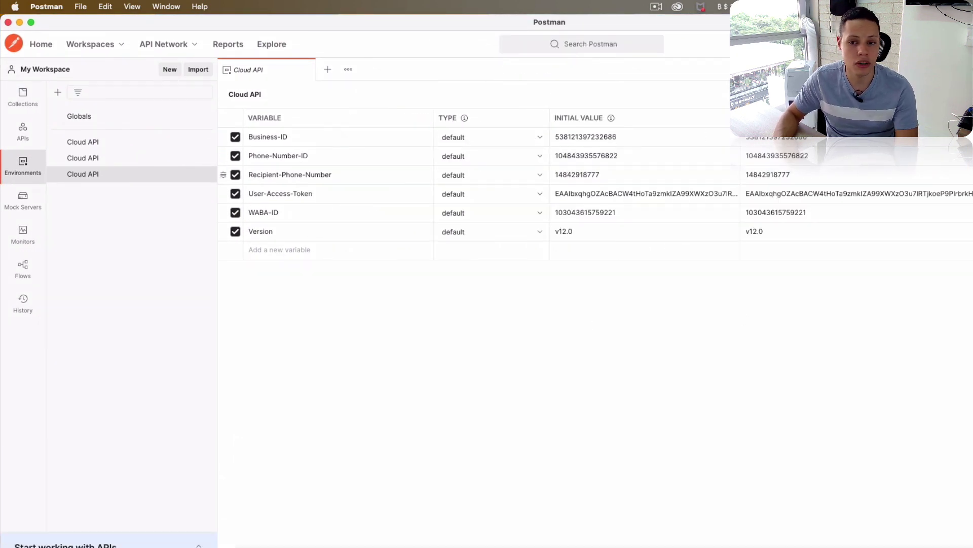
- In Chrome, go back through tab history to the WhatsApp app dashboard page
key(super+Tab)
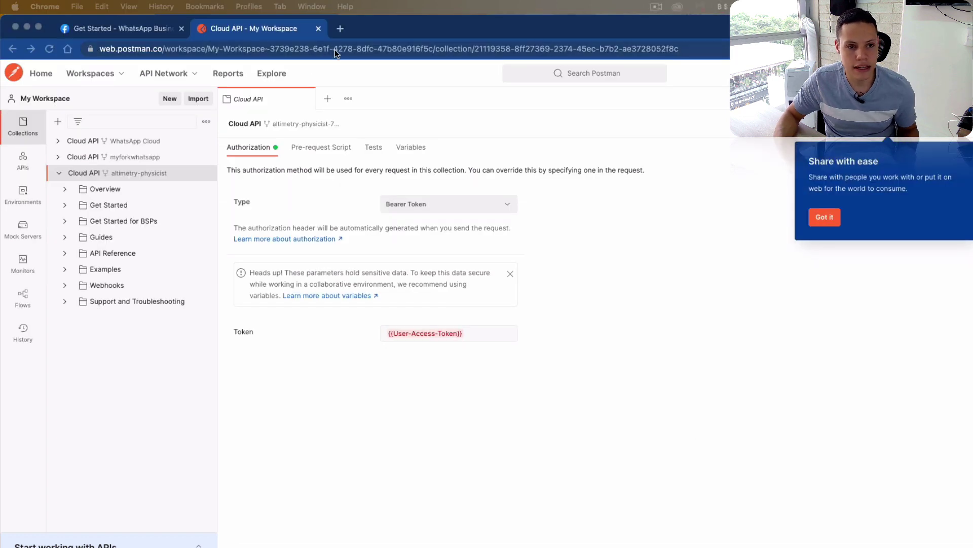
click(84, 28)
click(228, 29)
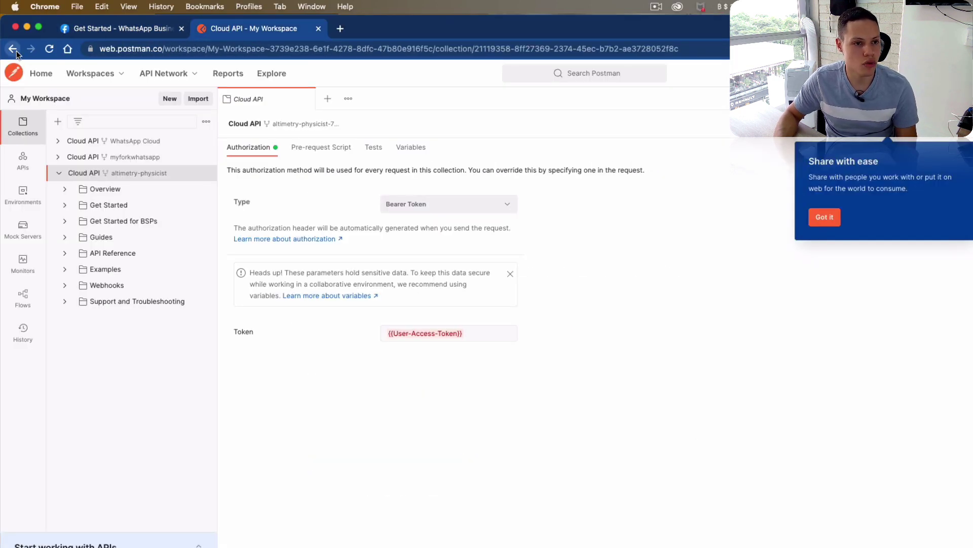
right_click(13, 49)
click(30, 118)
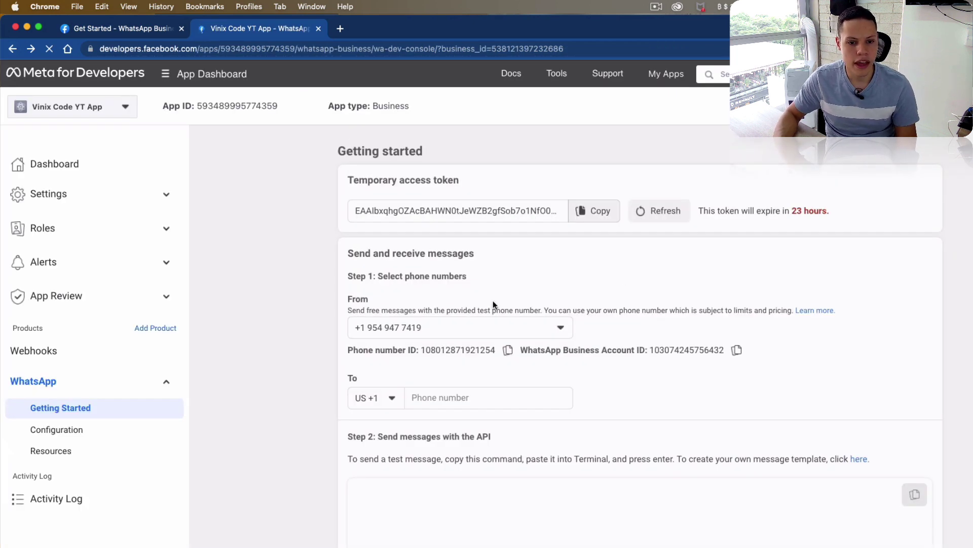
- Paste the phone number ID from the Meta page into Postman's Phone-Number-ID current value
click(590, 214)
scroll(667, 269, down, 3)
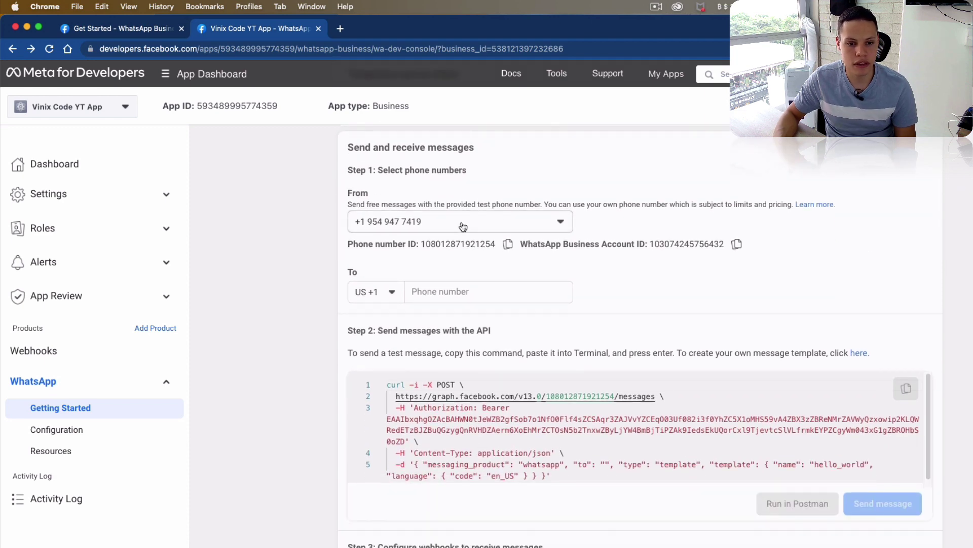
double_click(463, 244)
key(super+Tab)
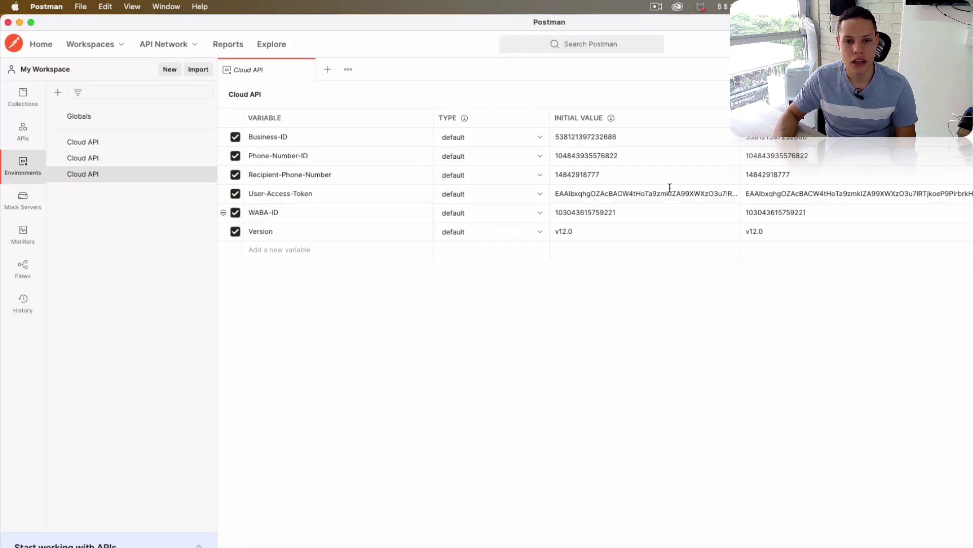
double_click(764, 155)
key(super+v)
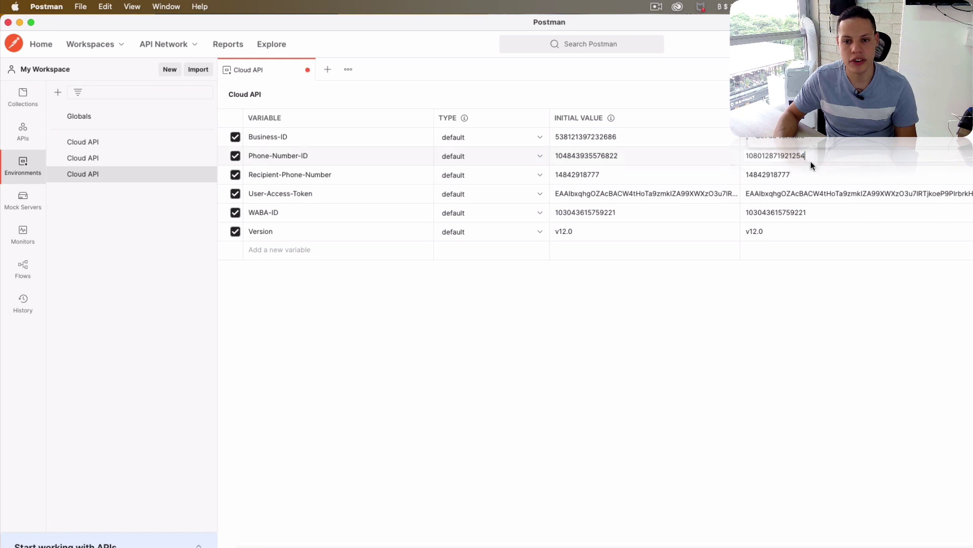
- Pick the Test WhatsApp Business Account sender and put its phone number ID in Phone-Number-ID
key(super+Tab)
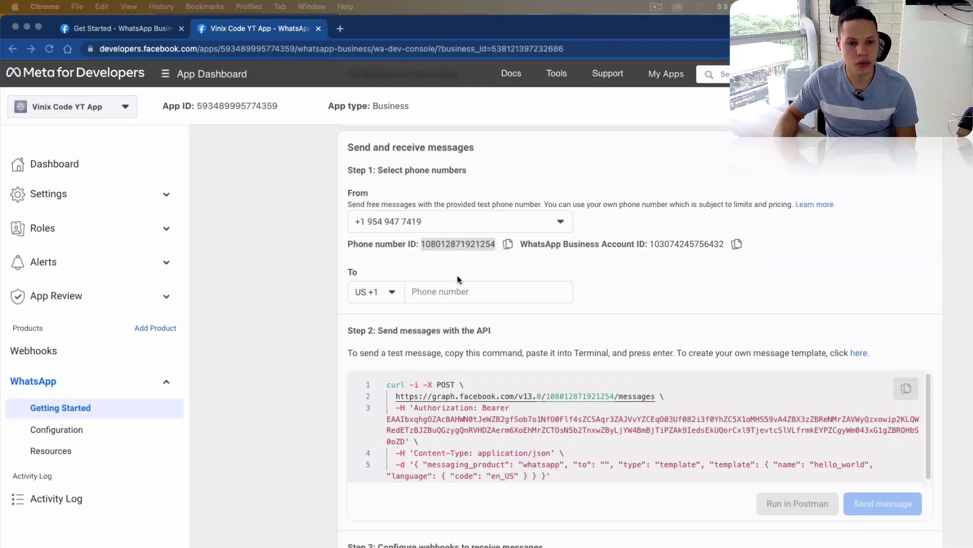
click(454, 223)
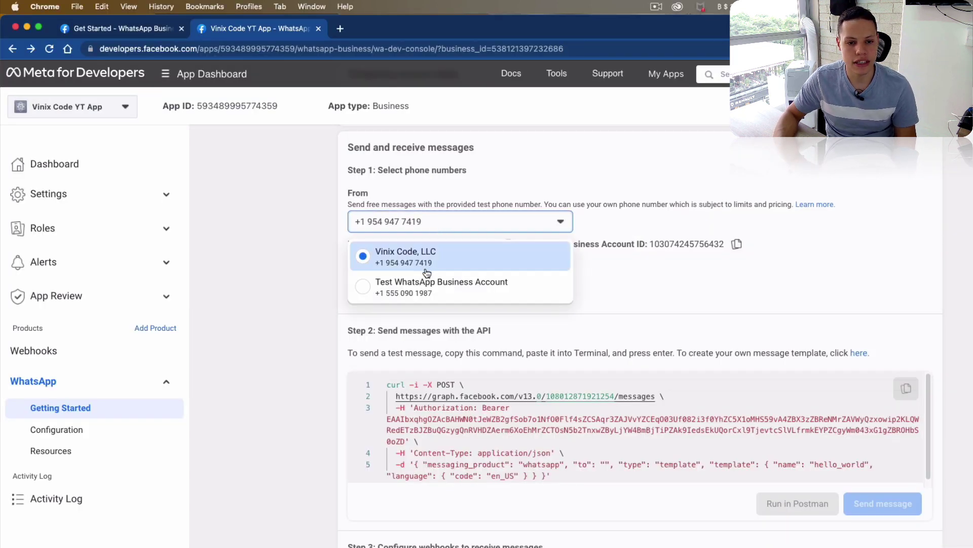
click(420, 285)
click(439, 224)
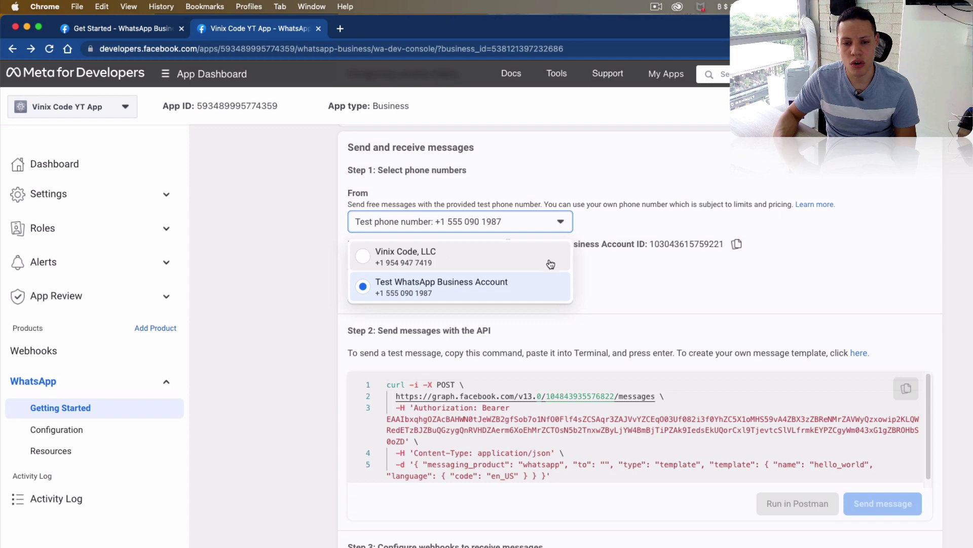
click(650, 266)
double_click(477, 246)
key(super+c)
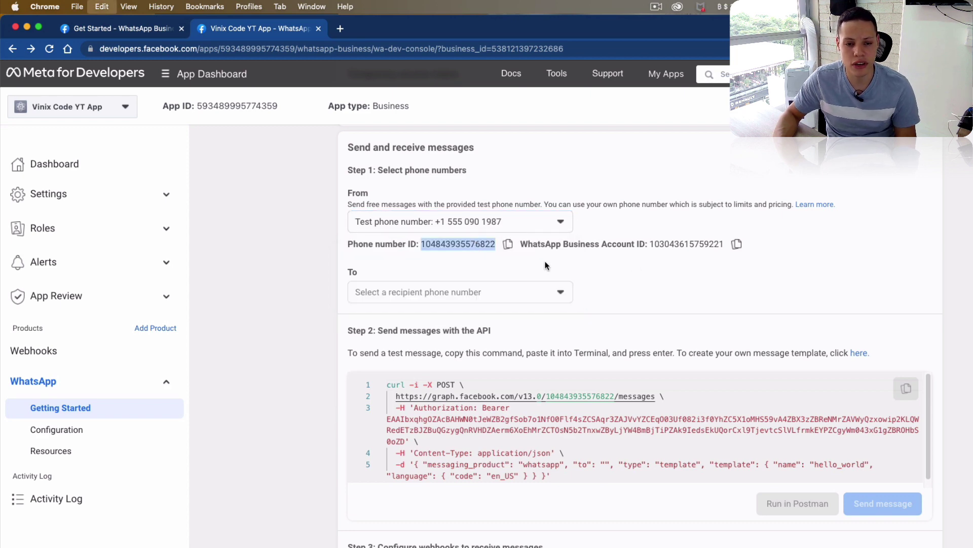
key(super+Tab)
click(786, 159)
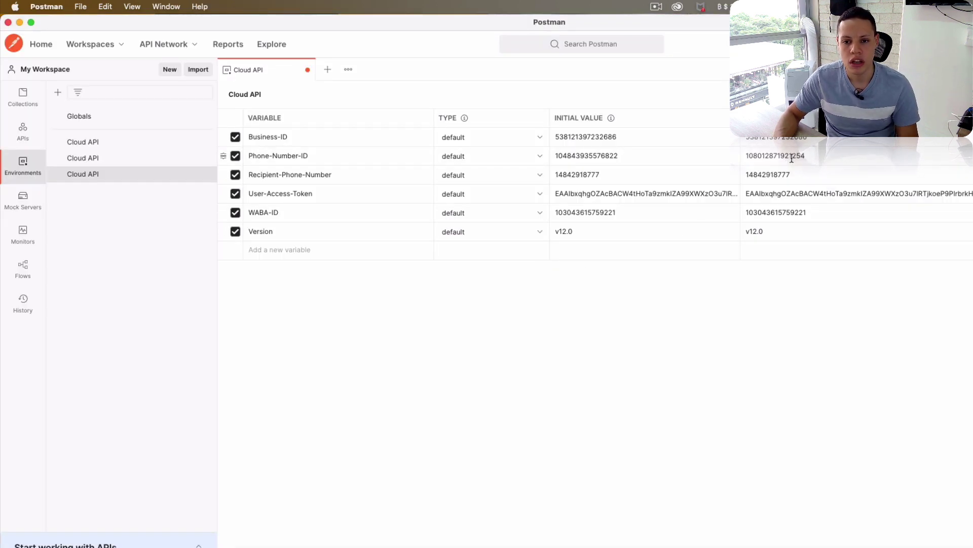
key(super+a)
key(super+v)
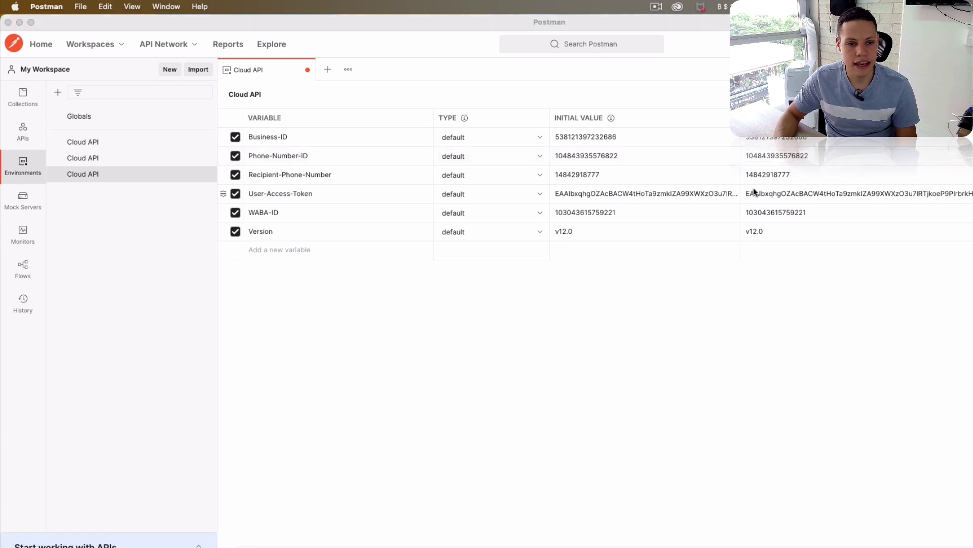
- Replace the User-Access-Token current value with the new temporary access token
key(super+Tab)
scroll(527, 214, up, 3)
click(603, 212)
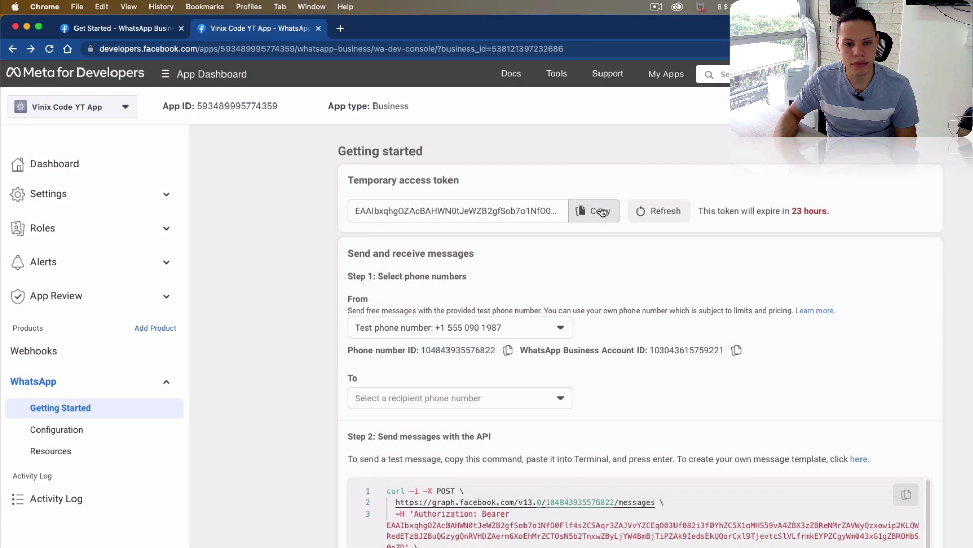
key(super+Tab)
click(814, 197)
key(super+a)
key(super+v)
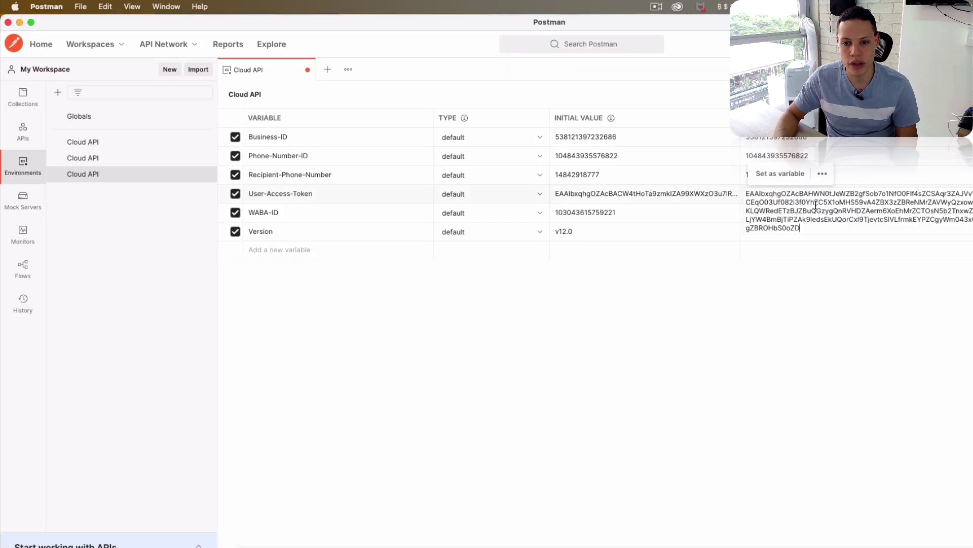
- Choose the US recipient, set it as Recipient-Phone-Number, and save the environment
key(super+Tab)
scroll(715, 277, down, 3)
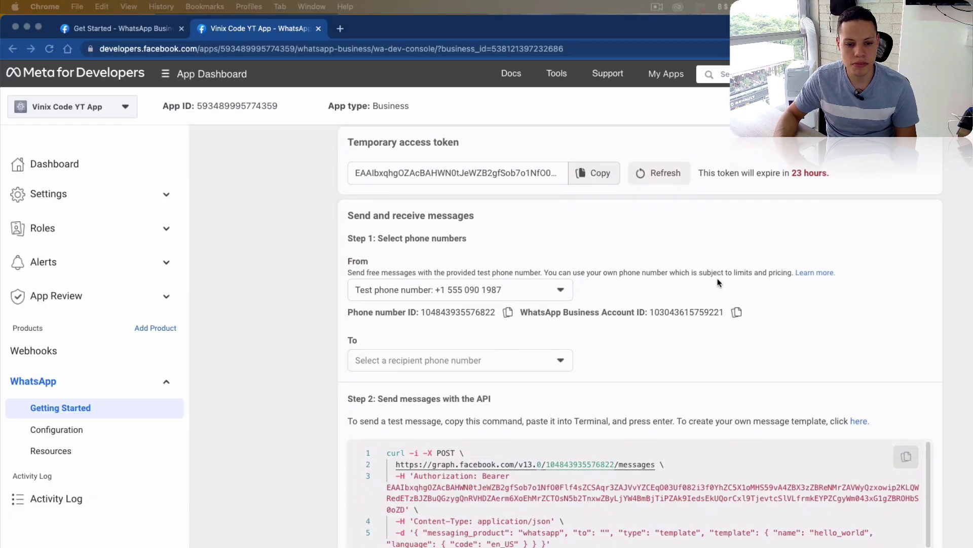
click(465, 276)
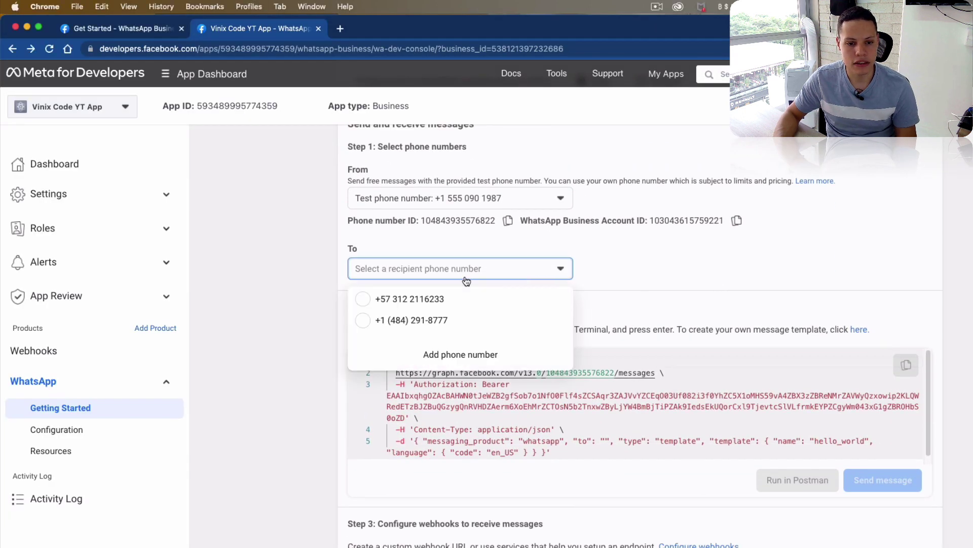
click(432, 319)
double_click(632, 441)
key(super+c)
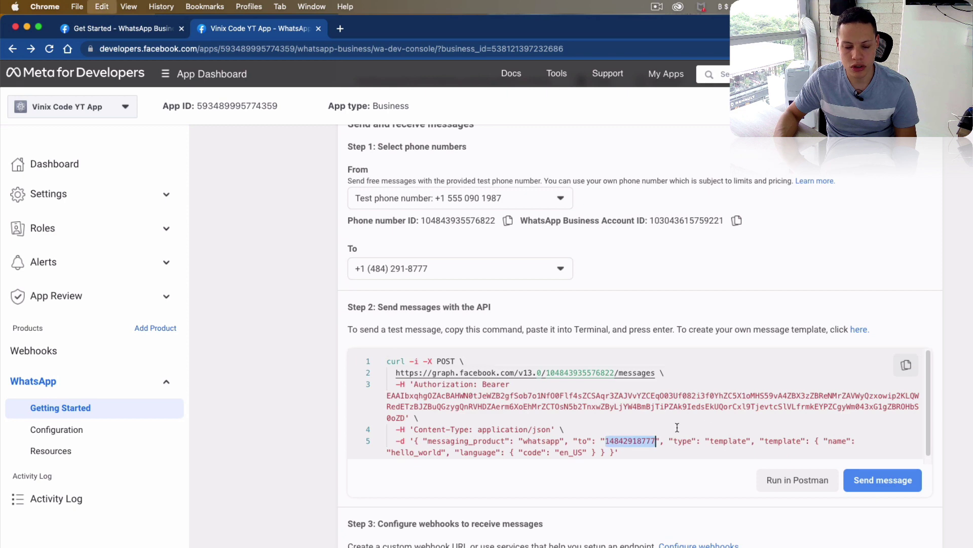
key(super+Tab)
double_click(771, 175)
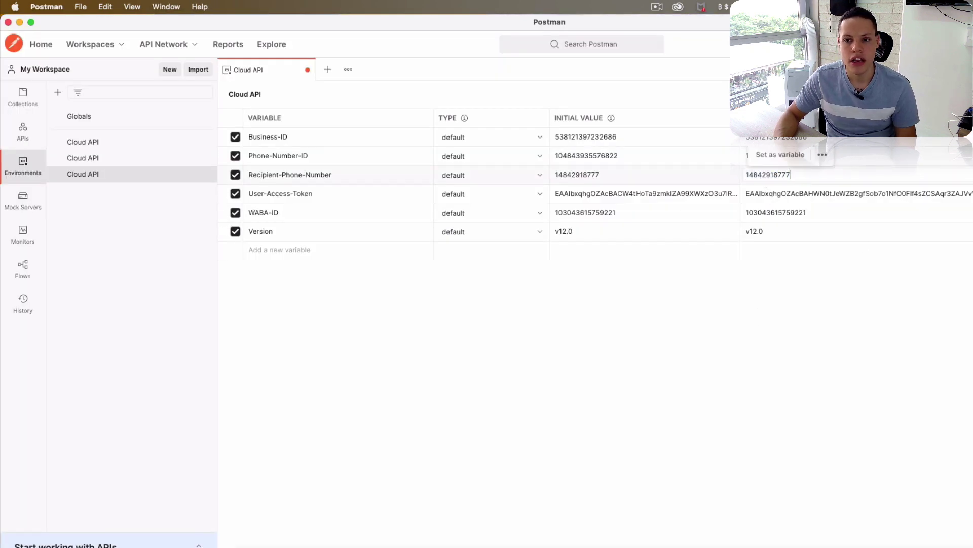
key(super+s)
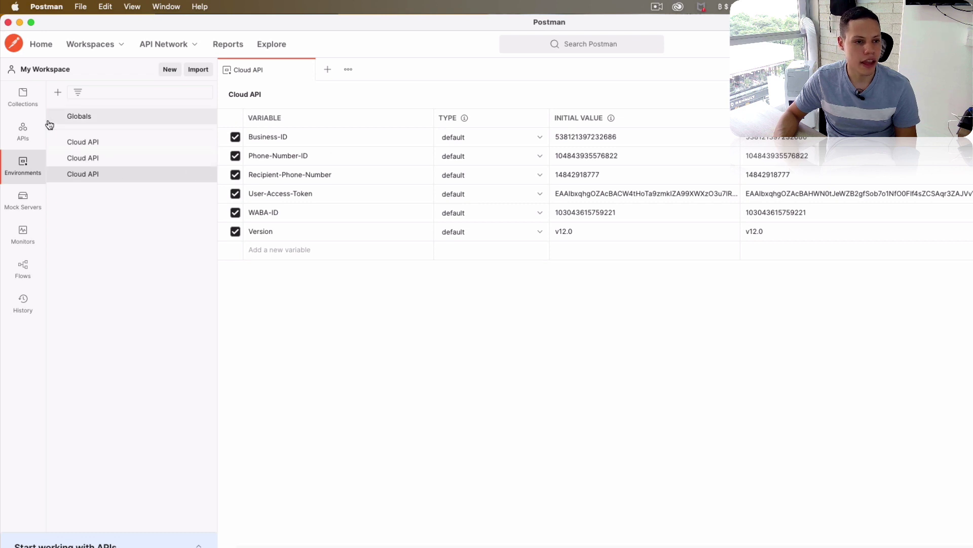
- Open the Get Started > Step 2 > Send Test Message request from Collections
click(23, 96)
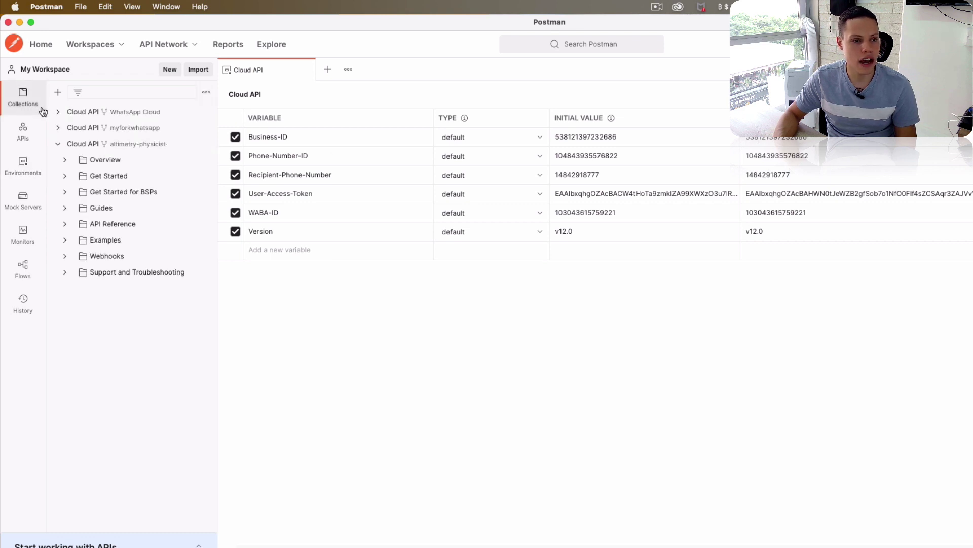
click(72, 178)
click(72, 208)
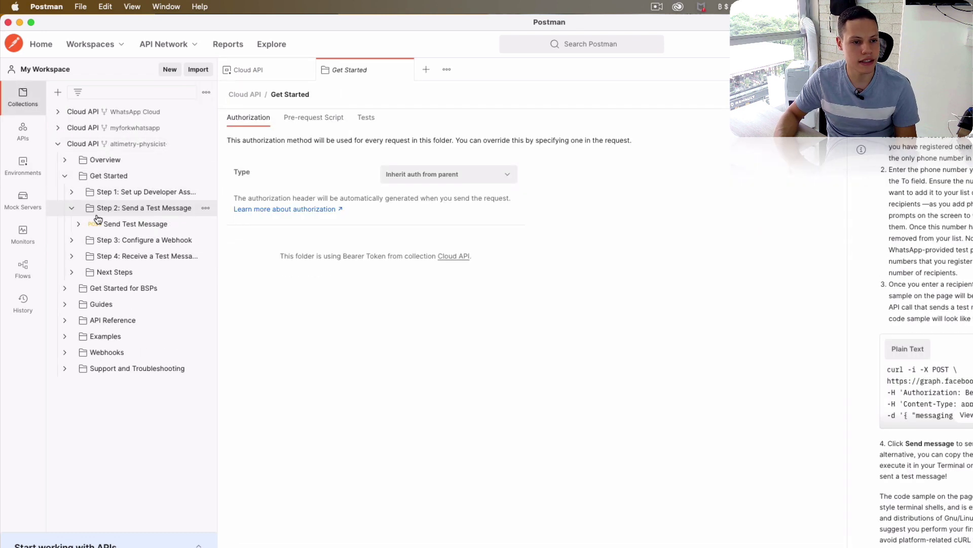
click(119, 224)
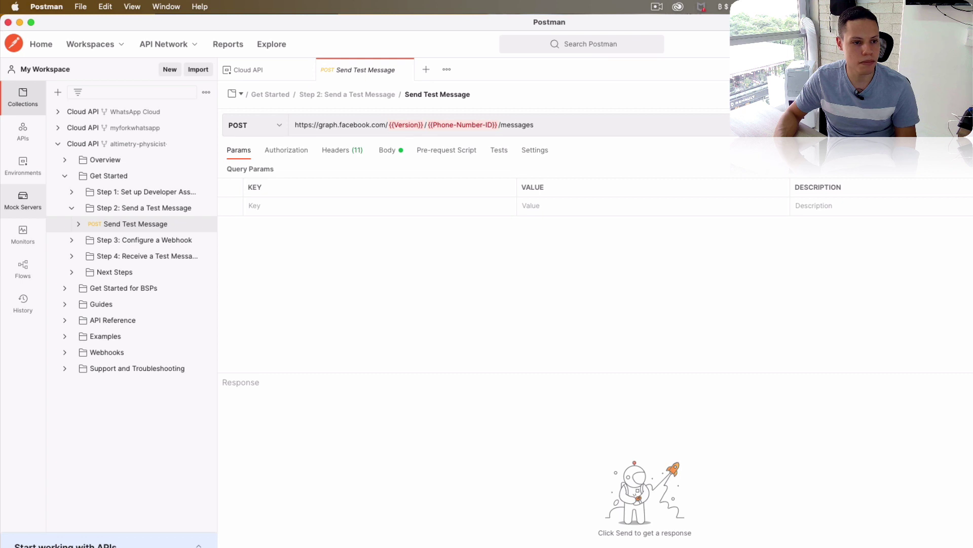
- Activate the third Cloud API environment, view the JSON body, and send the request
click(23, 165)
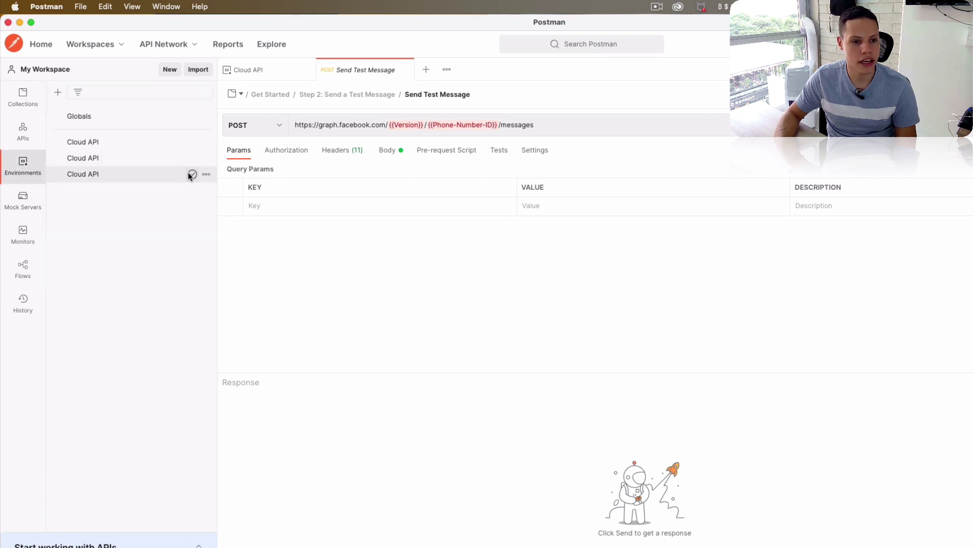
click(190, 174)
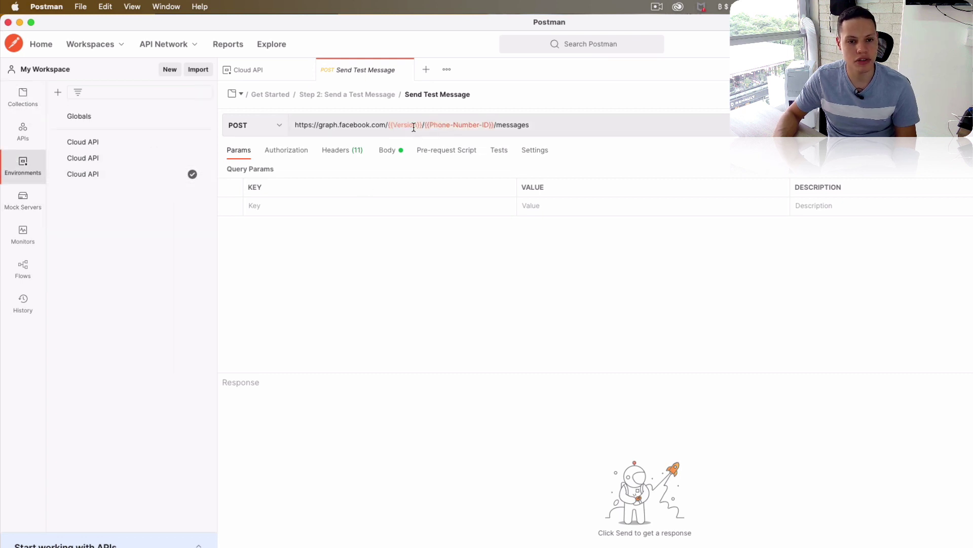
click(389, 150)
click(434, 254)
click(354, 296)
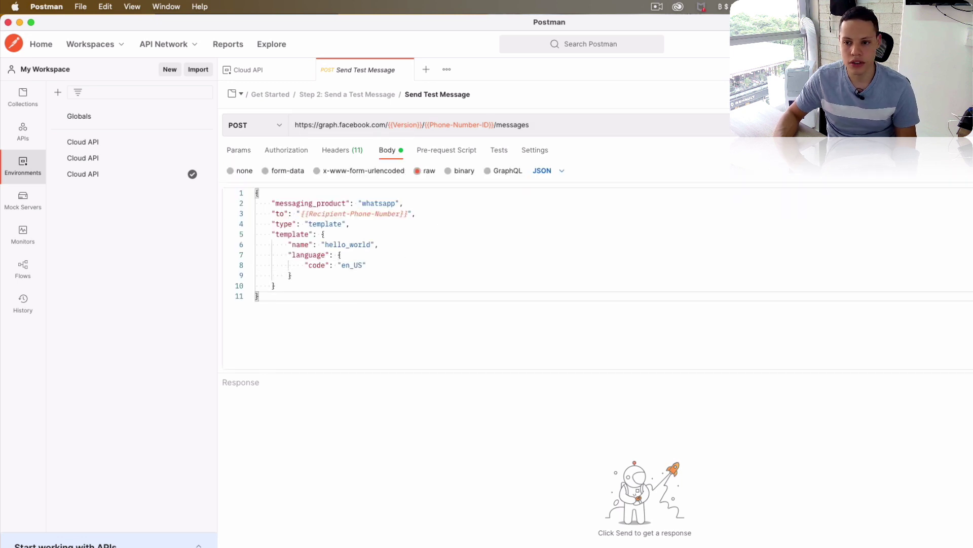
key(super+Return)
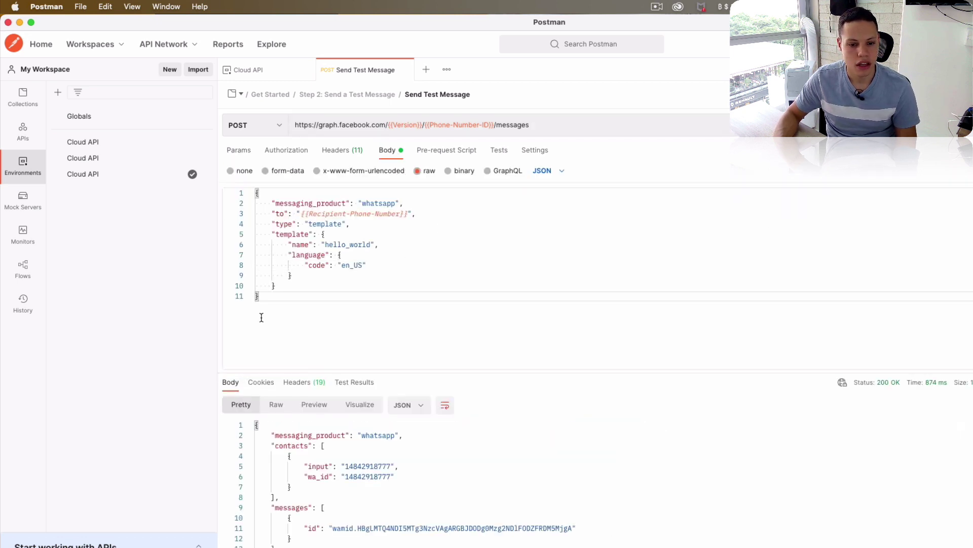
key(super+Tab)
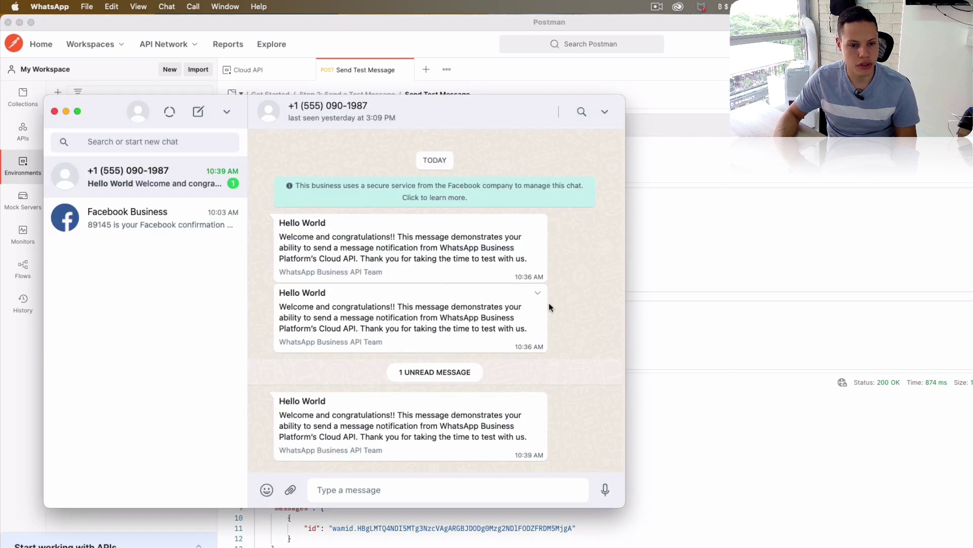
- Check the new Hello World message in WhatsApp, note the template type in Postman, return to Meta
drag(280, 415, 358, 417)
click(403, 429)
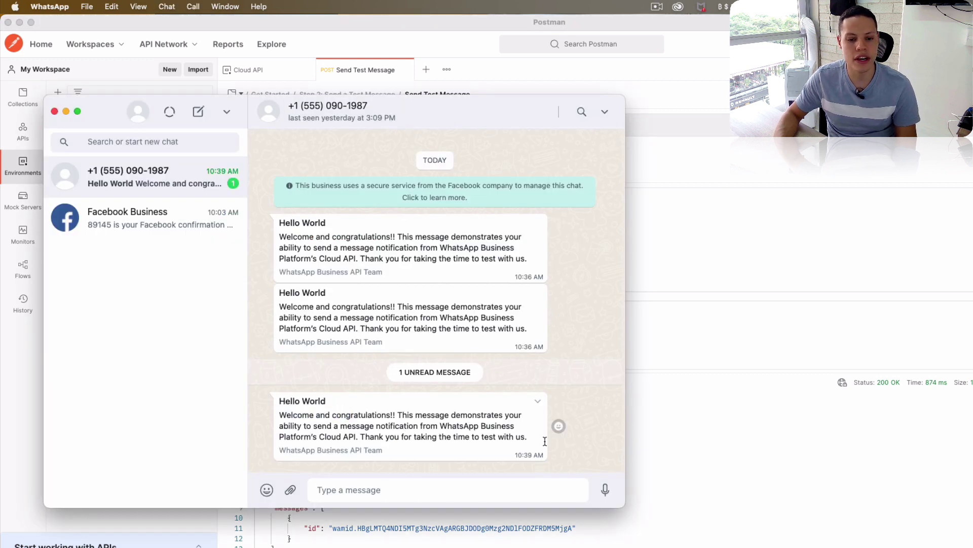
key(super+Tab)
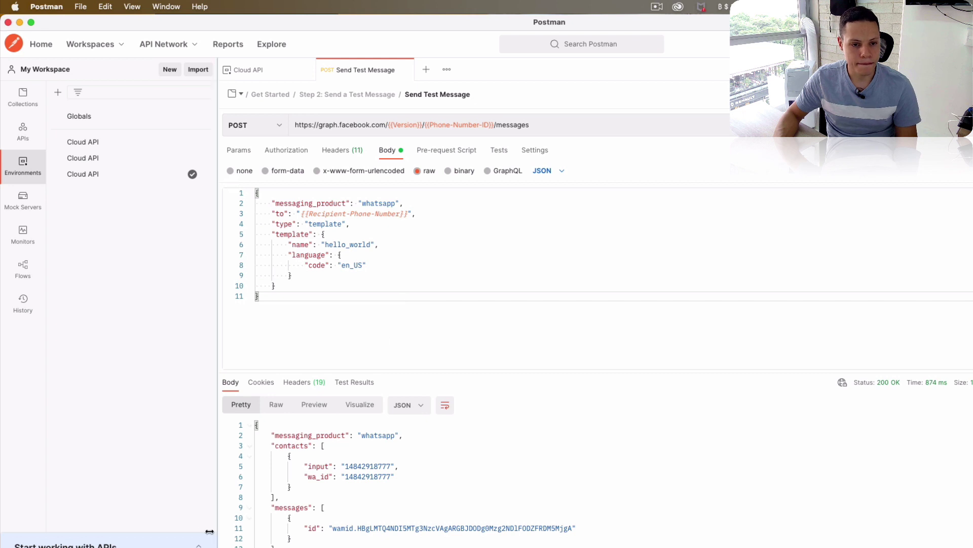
double_click(320, 226)
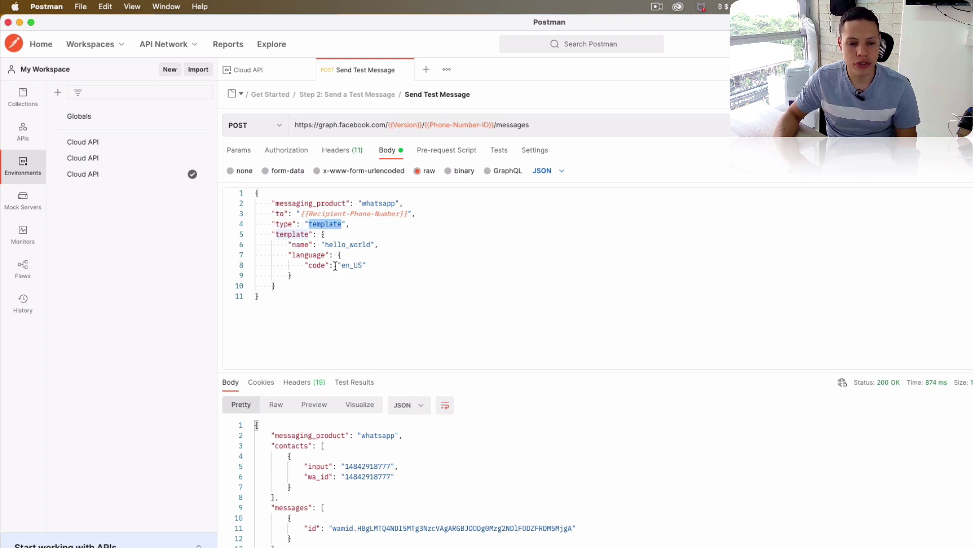
key(super+Tab)
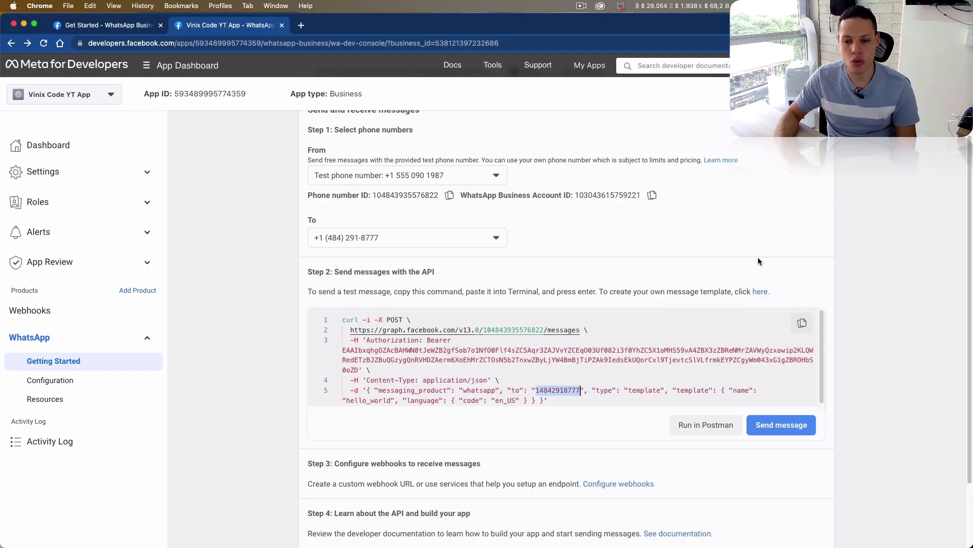
- Open the WhatsApp Manager message templates page in a new browser tab
right_click(754, 292)
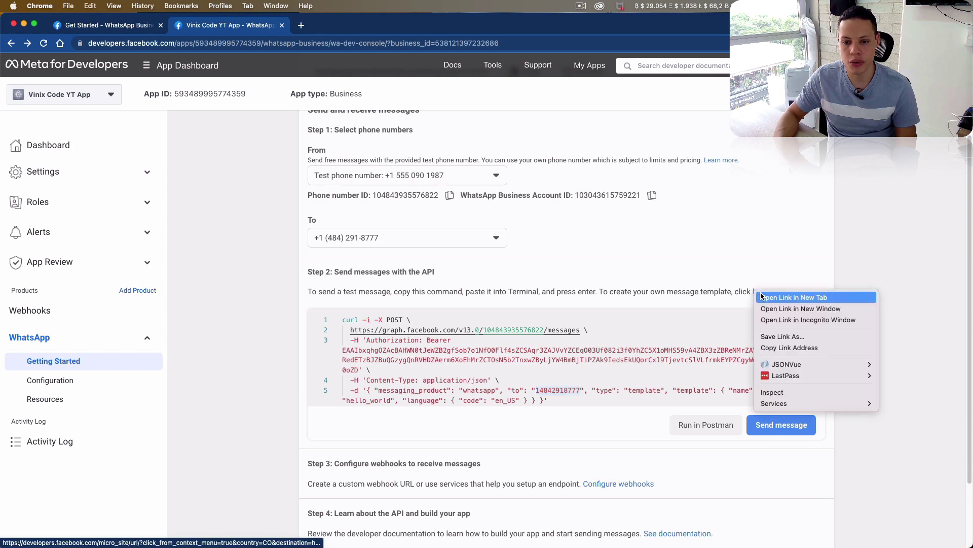
click(761, 294)
click(366, 32)
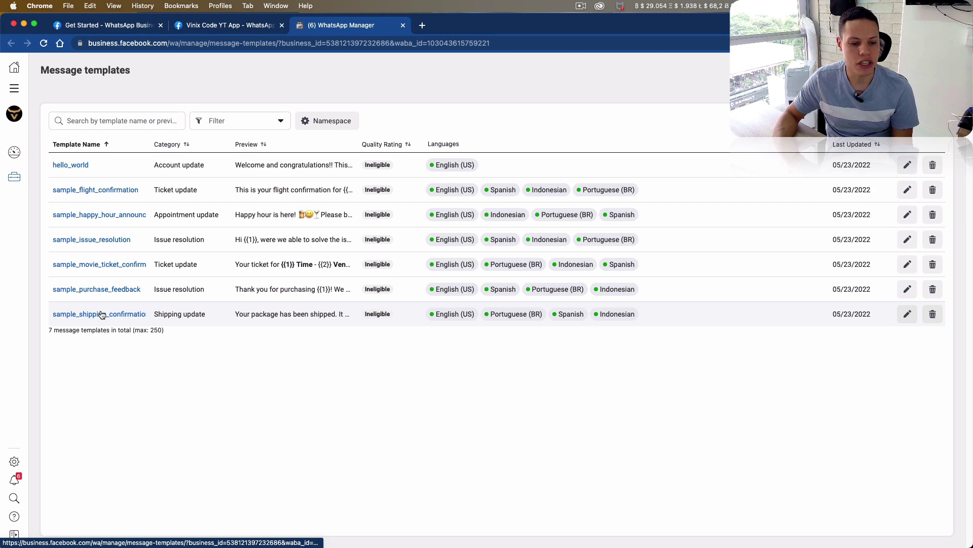
- Inspect the hello_world template's details and Add Language list, then go to the WhatsApp chat
click(66, 164)
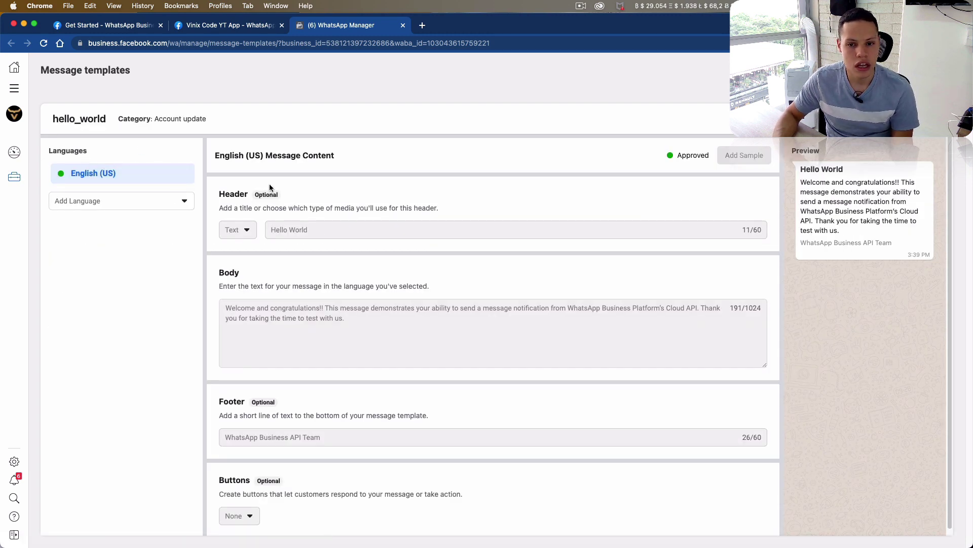
scroll(397, 225, down, 1)
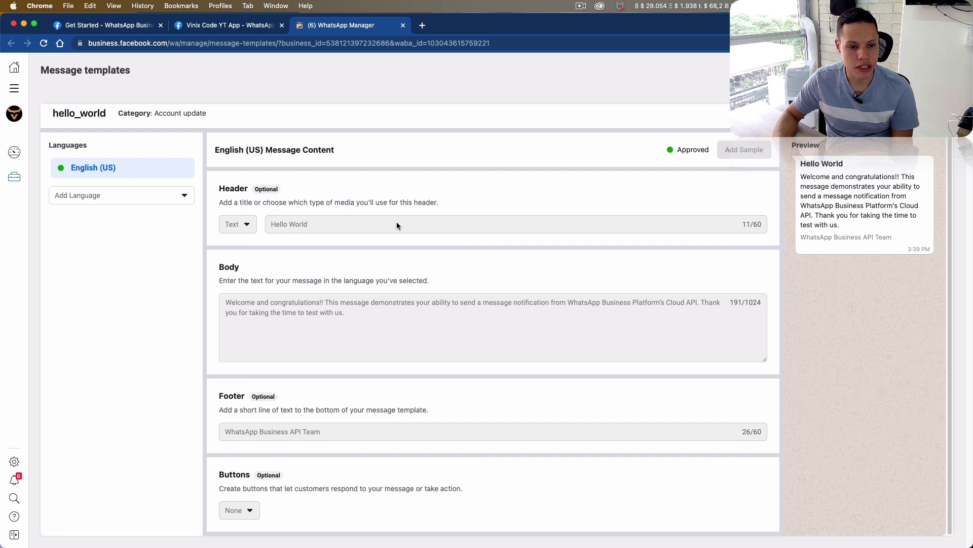
click(126, 202)
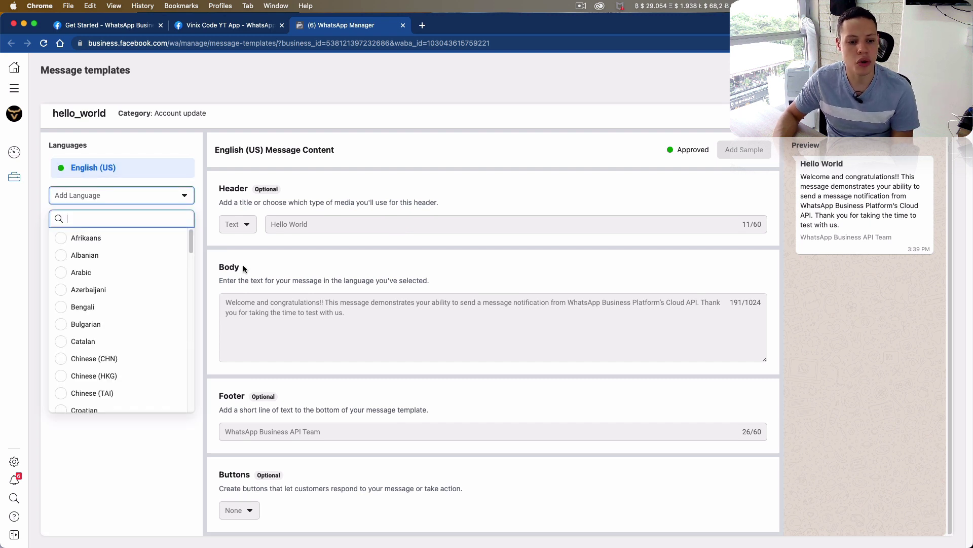
click(191, 242)
drag(192, 242, 194, 288)
click(268, 276)
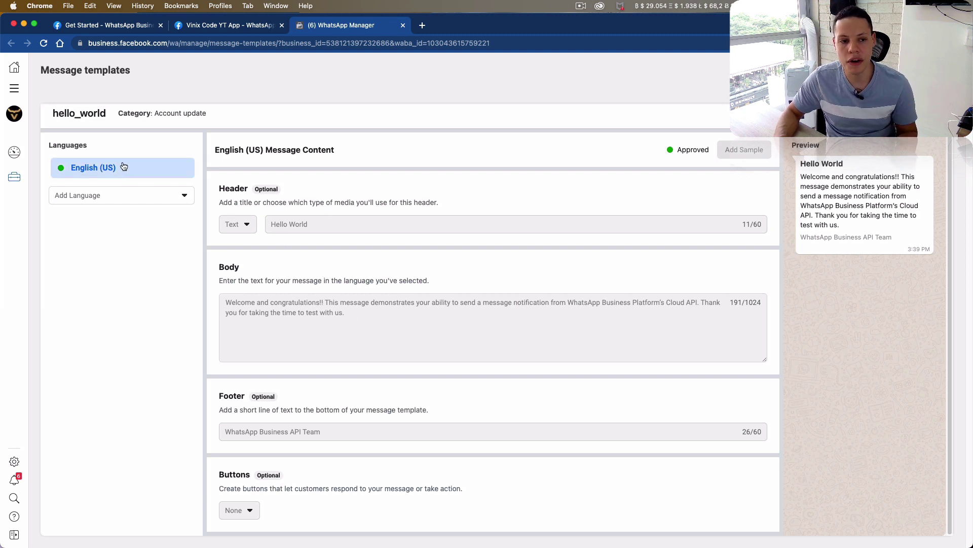
scroll(123, 162, up, 1)
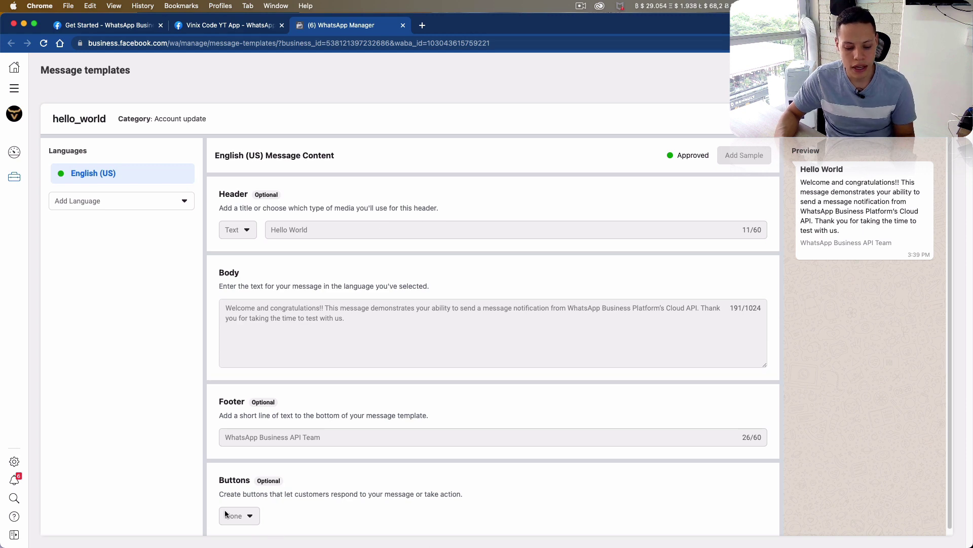
key(super+Tab)
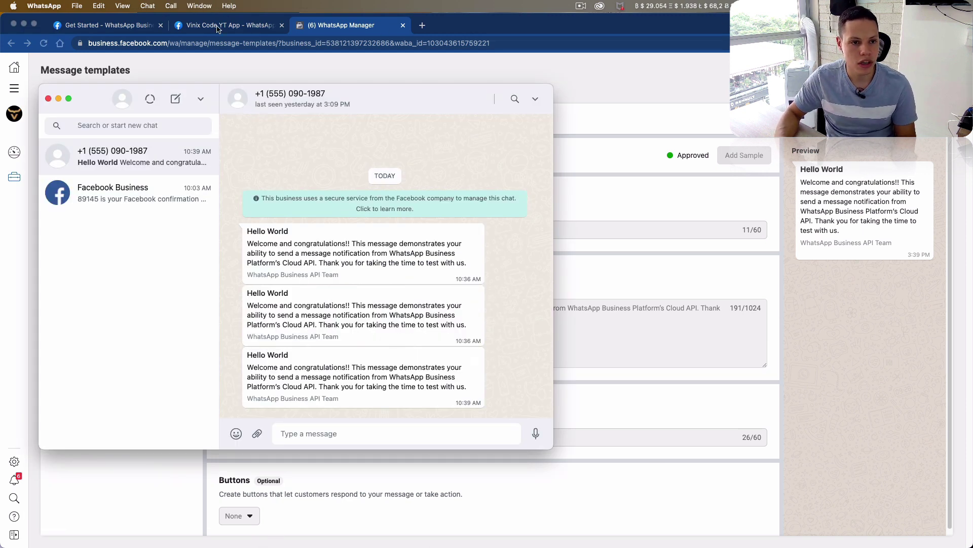
- Go to the Cloud API Messages reference and jump to its Text Messages example
click(138, 33)
scroll(152, 112, up, 5)
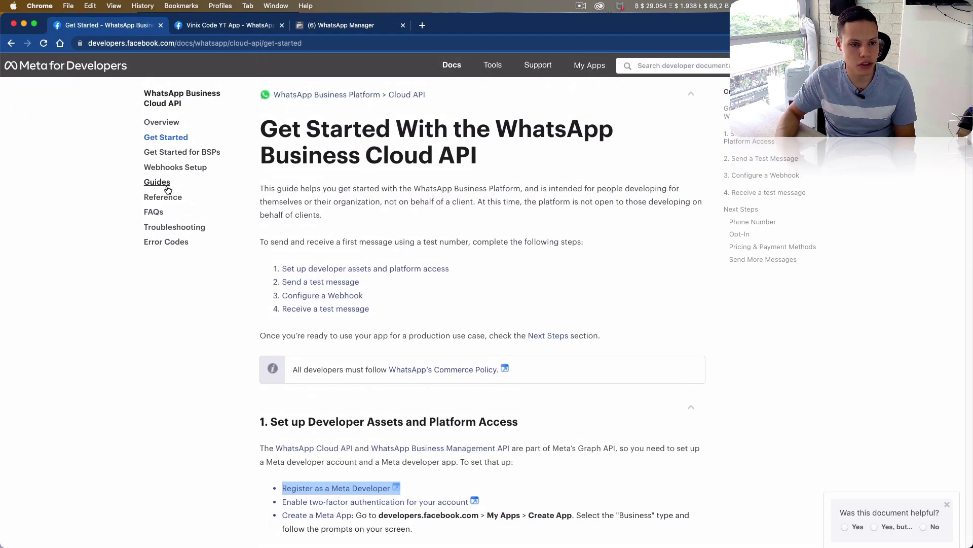
click(167, 197)
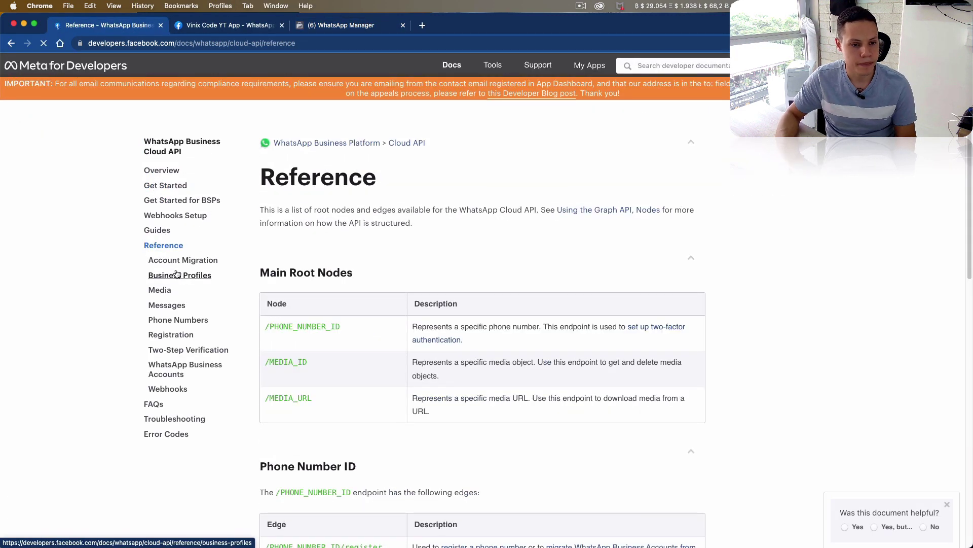
click(176, 307)
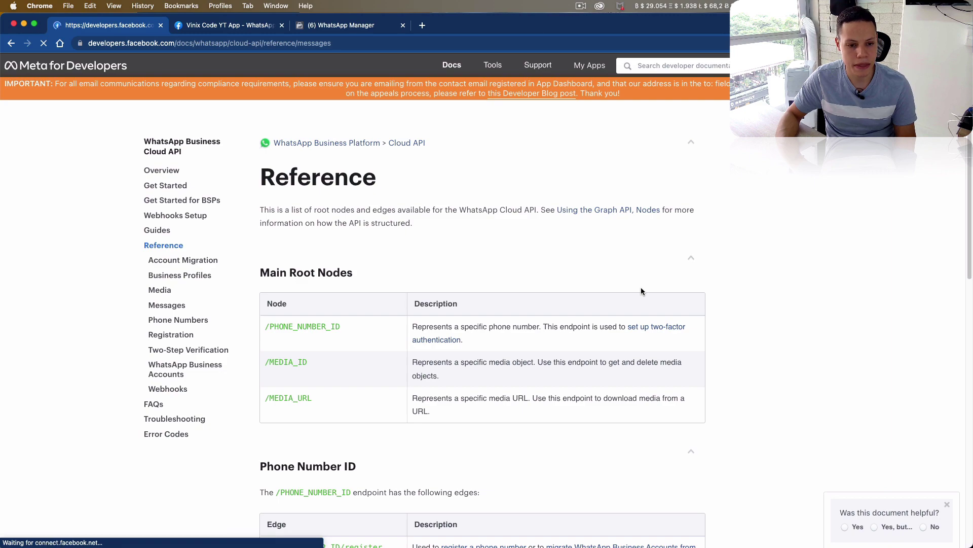
scroll(615, 272, down, 10)
scroll(621, 271, down, 4)
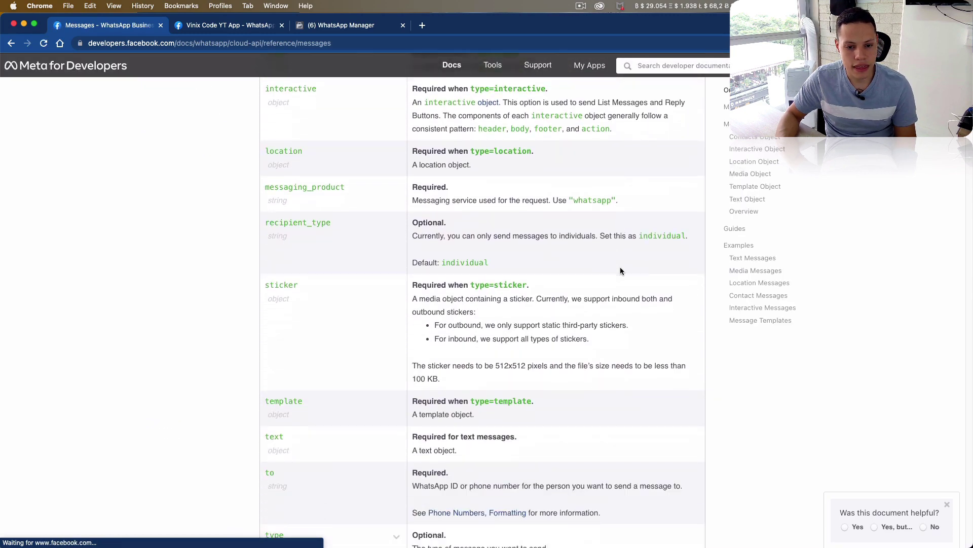
click(751, 258)
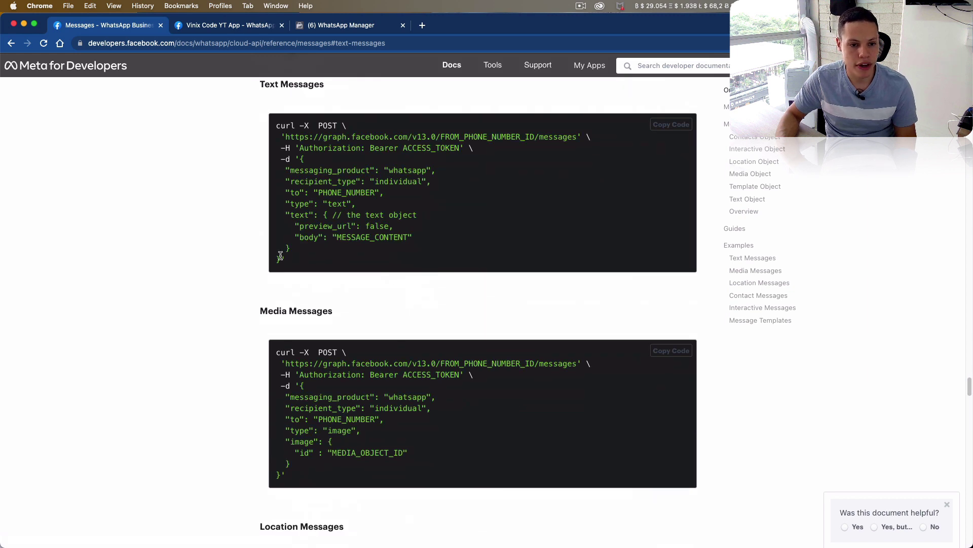
- Copy the Text Messages example's JSON request body
drag(282, 259, 302, 159)
key(super+c)
key(super+Tab)
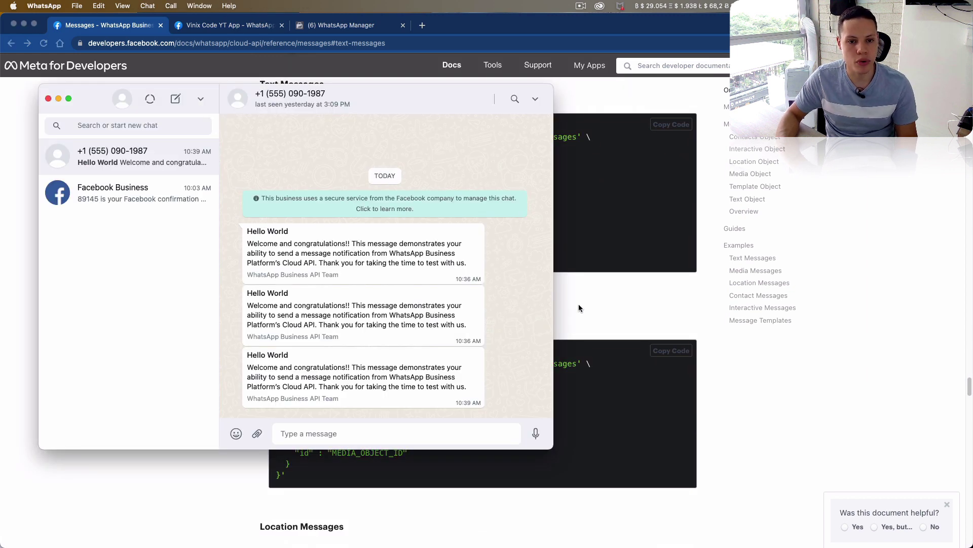
key(super+Tab)
key(super+Tab)
double_click(303, 199)
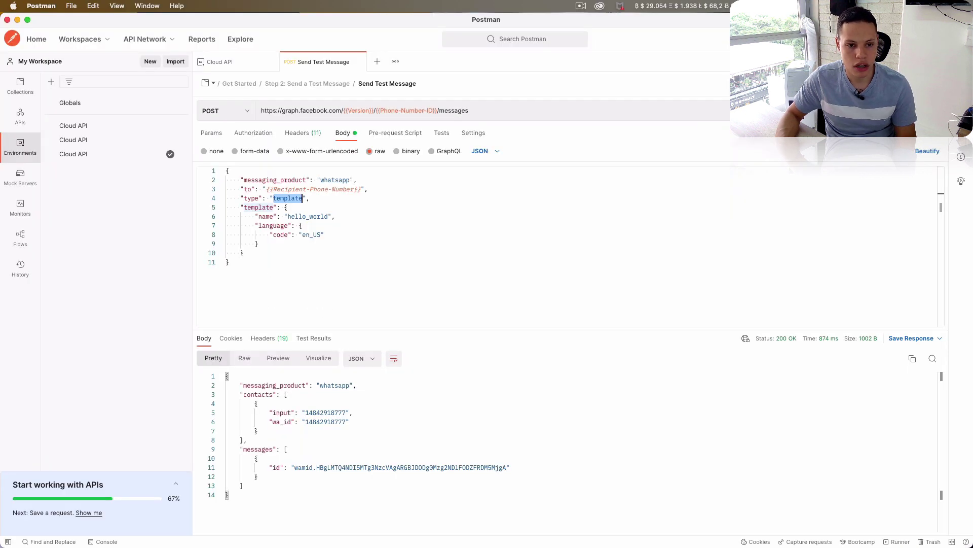
- Paste the text-message JSON below the template body and set its recipient to {{Recipient-Phone-Number}}
click(332, 244)
key(super+a)
key(super+v)
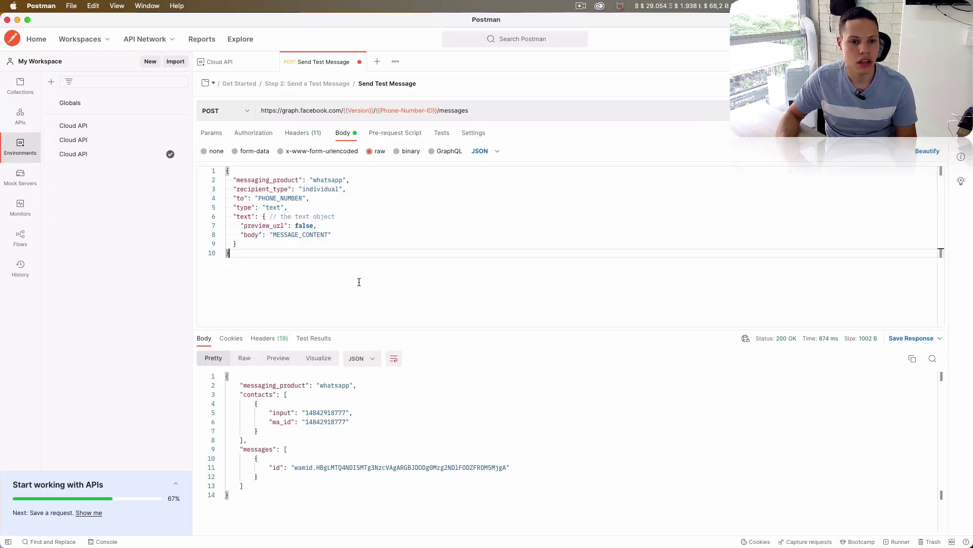
double_click(273, 199)
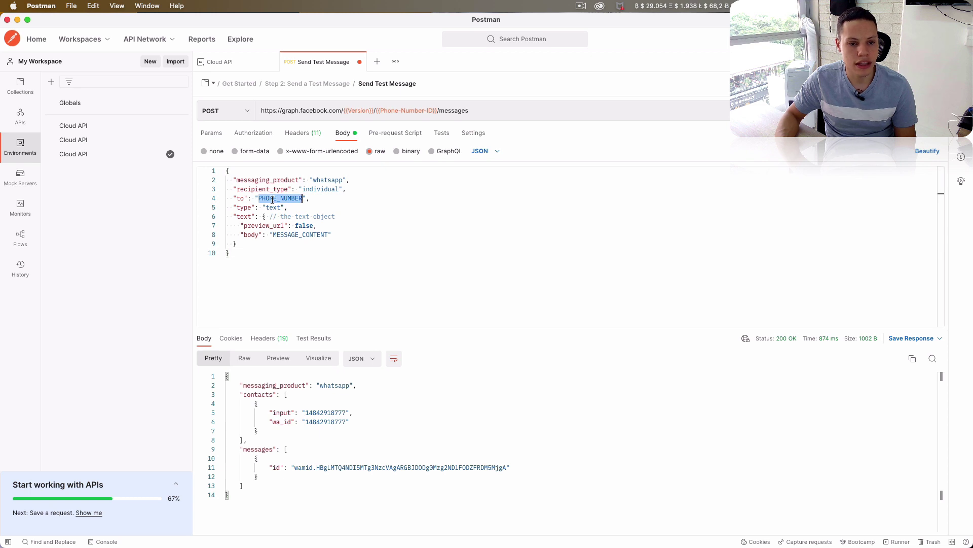
key(super+z)
click(267, 274)
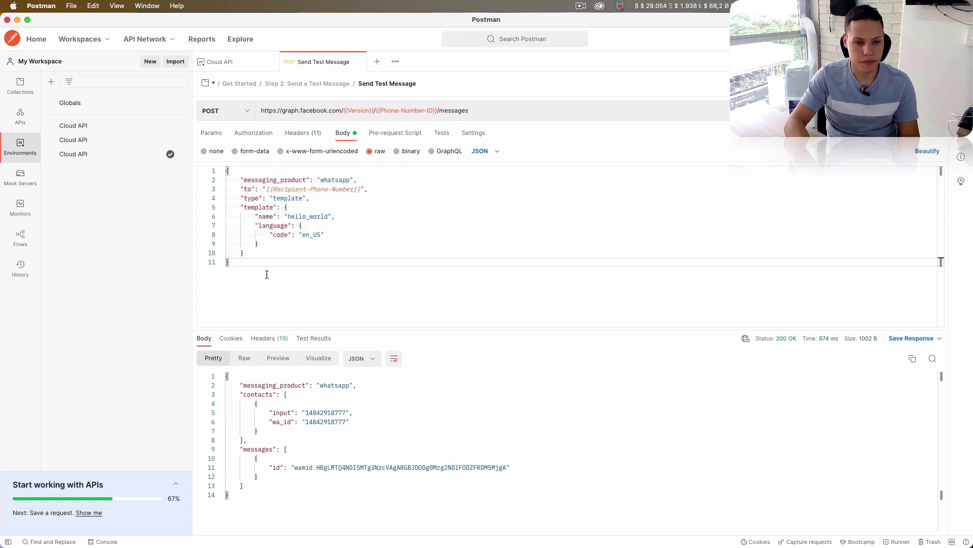
key(Return)
key(Return)
key(super+v)
scroll(278, 189, up, 5)
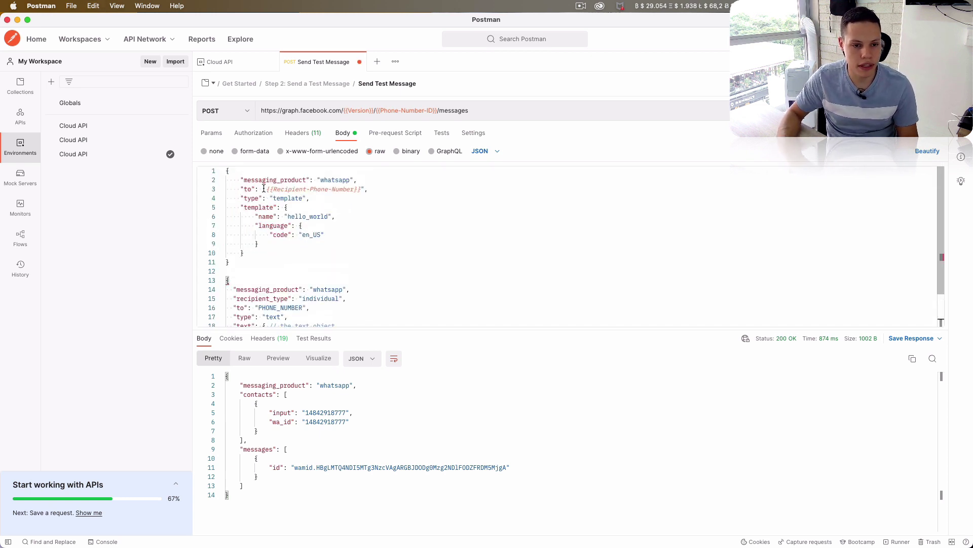
drag(266, 189, 361, 189)
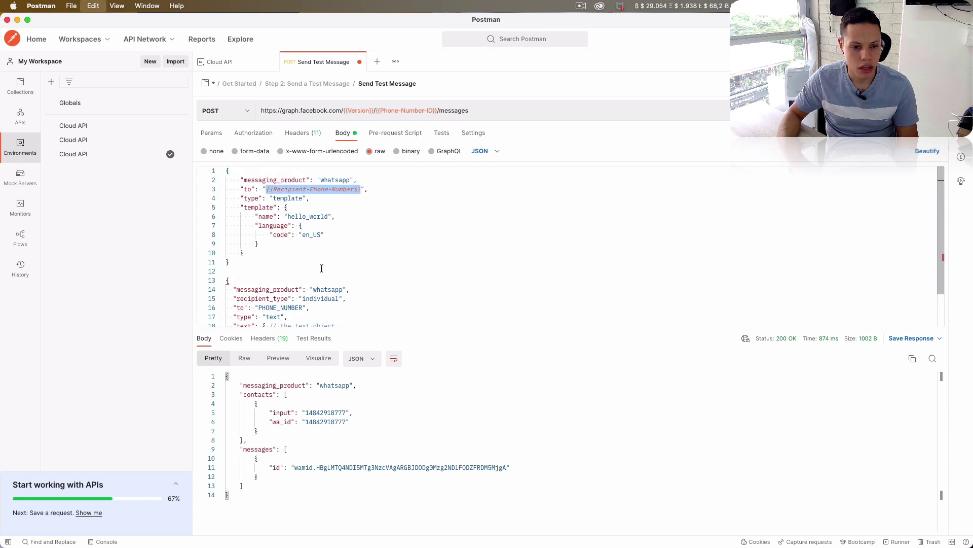
double_click(291, 307)
key(super+v)
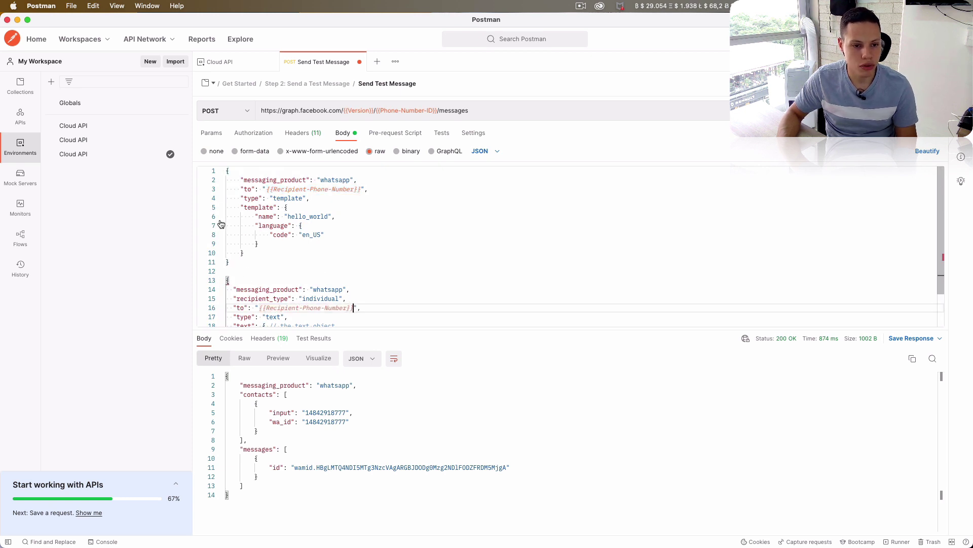
- Delete the old template JSON and comment, and set the message body to 'A text message'
drag(227, 171, 228, 275)
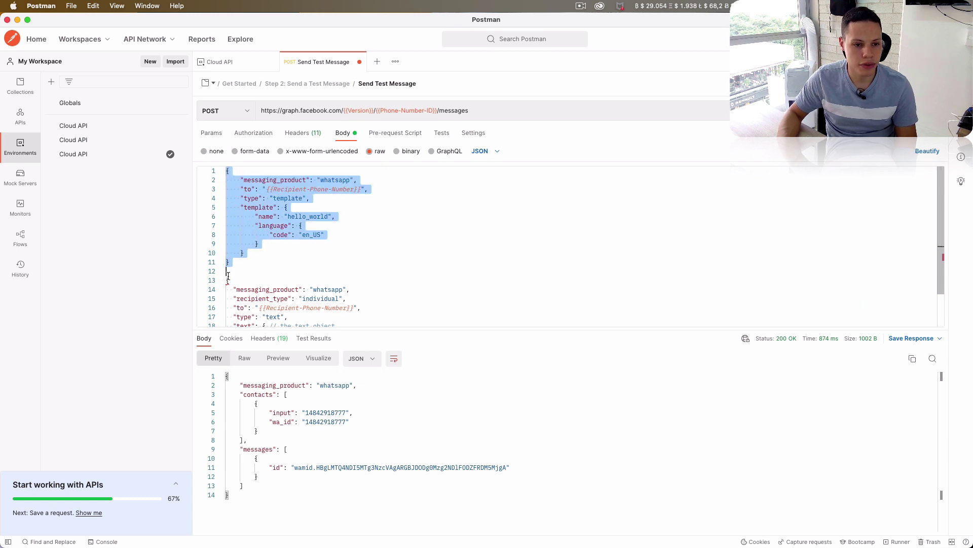
key(BackSpace)
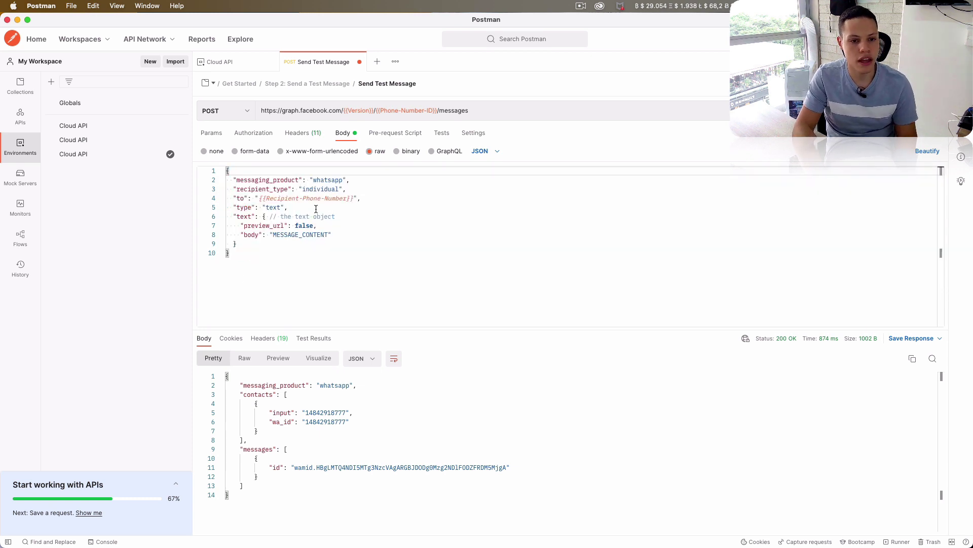
drag(267, 216, 337, 217)
key(BackSpace)
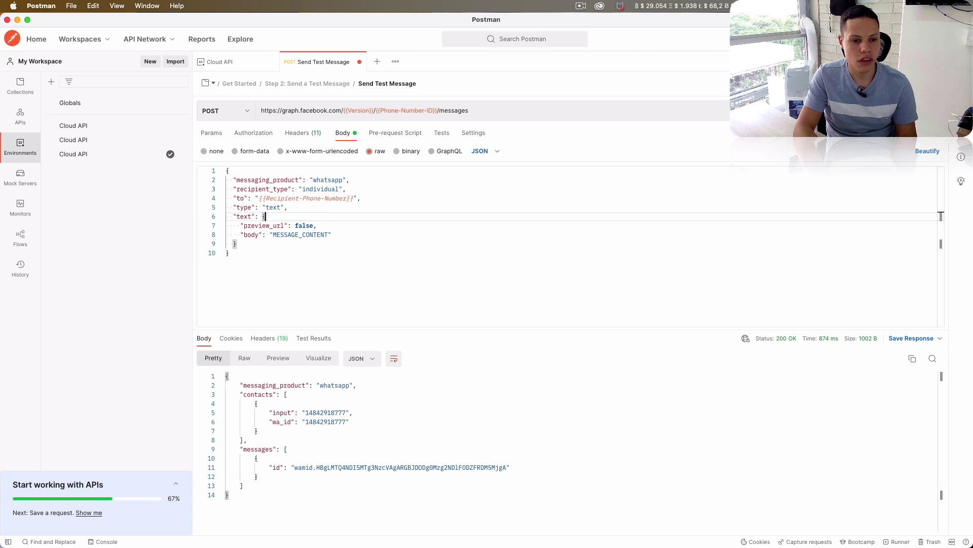
double_click(304, 234)
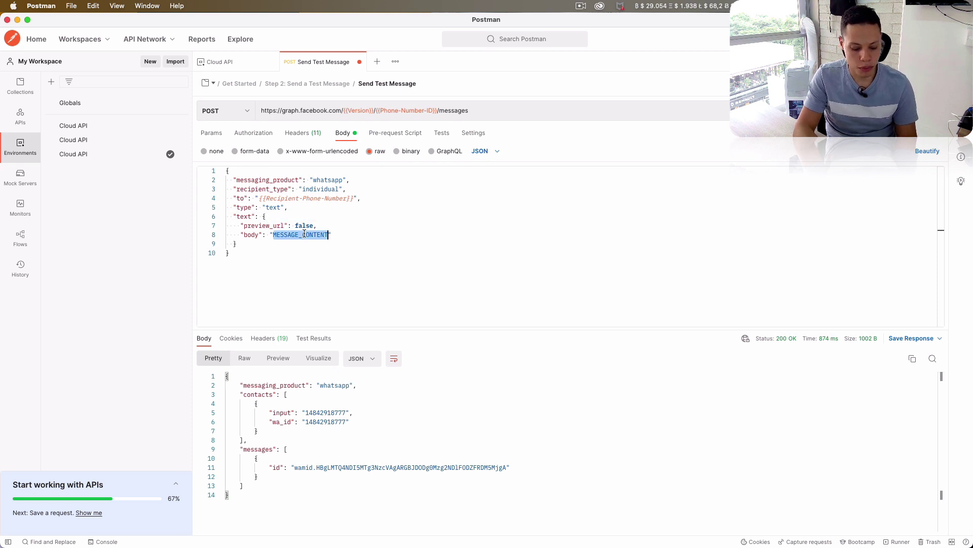
text(A text mess)
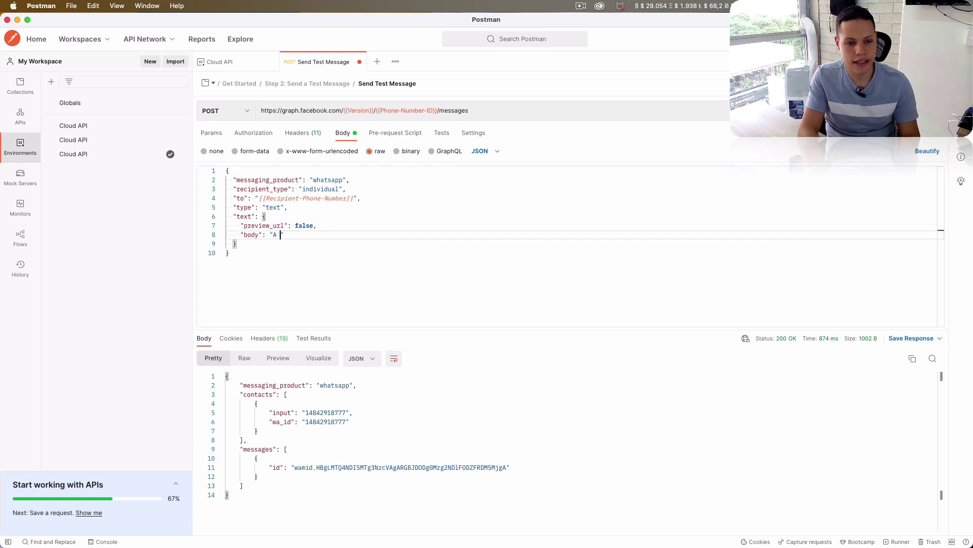
text(age)
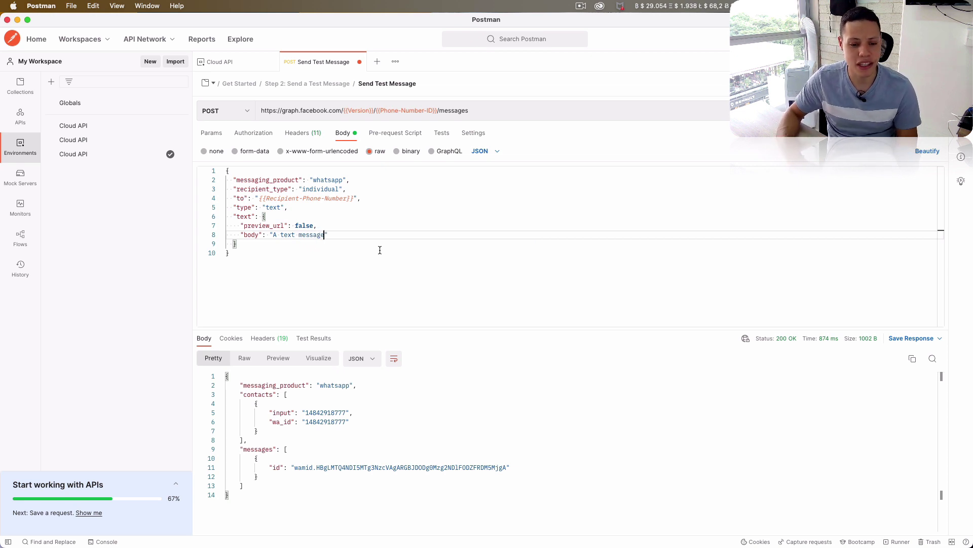
key(super+Tab)
key(super+Tab)
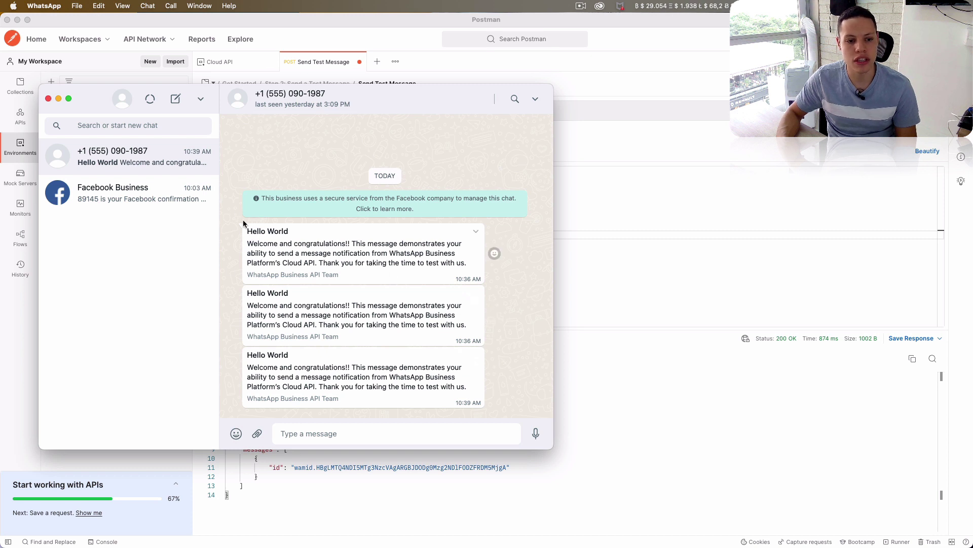
- Compare the Postman body with the received messages and reply 'Hey, how' in the WhatsApp chat
drag(247, 229, 354, 378)
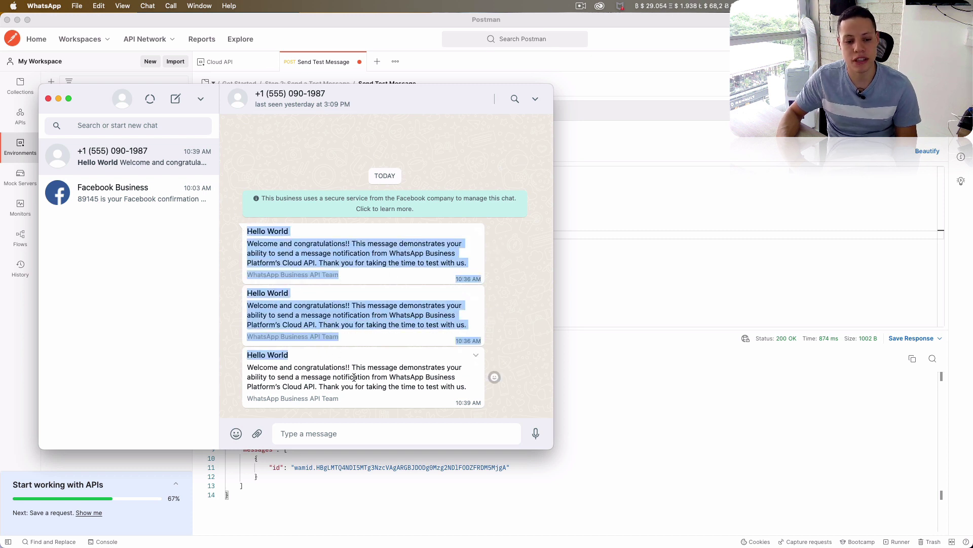
click(593, 284)
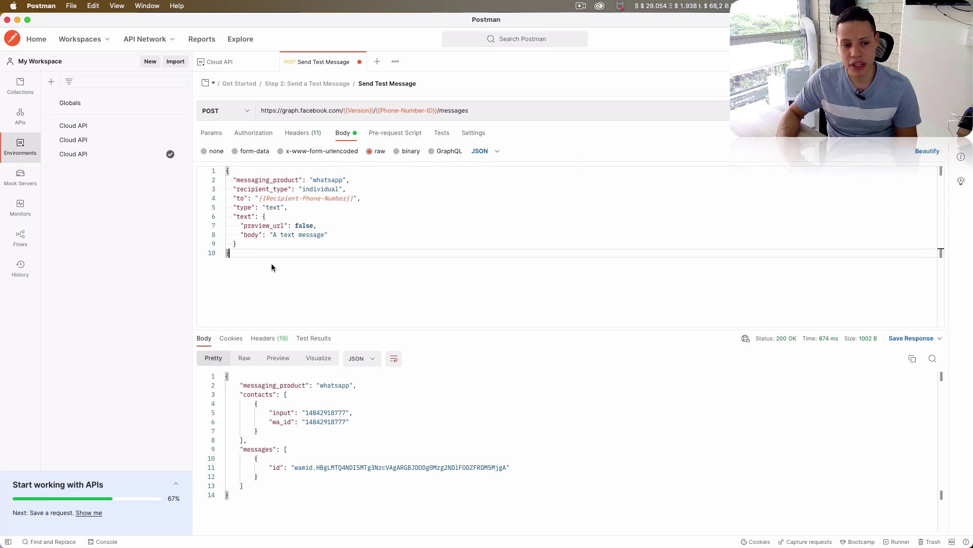
drag(272, 263, 228, 172)
key(super+Tab)
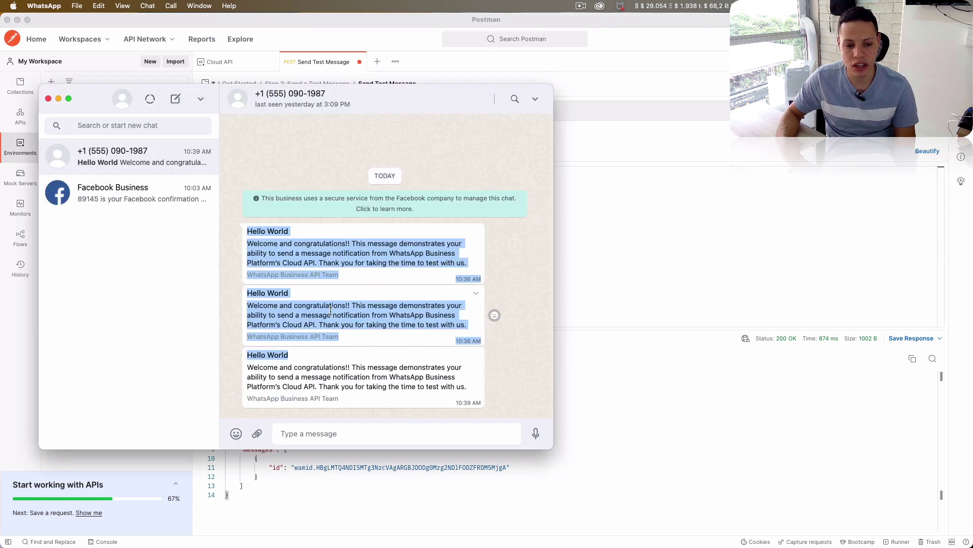
click(359, 433)
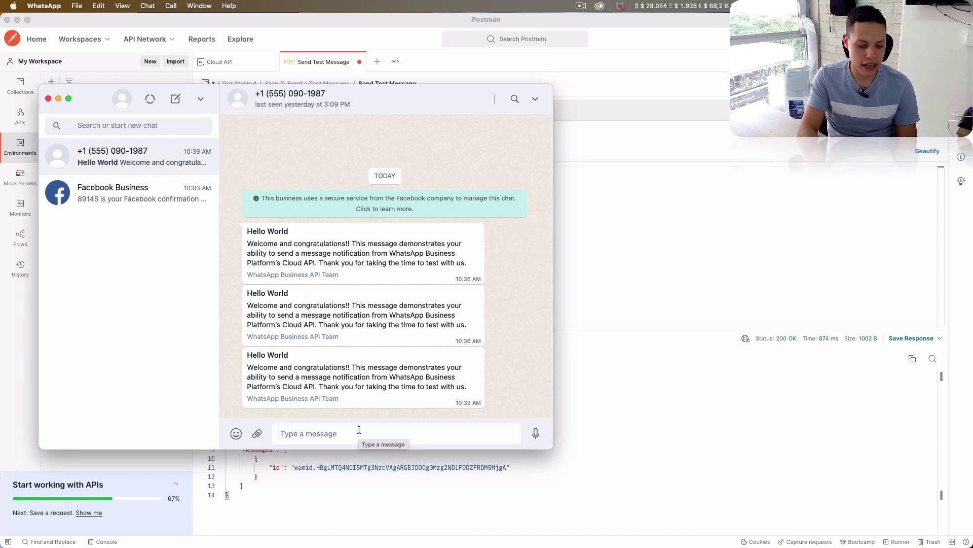
click(358, 429)
text(Hey)
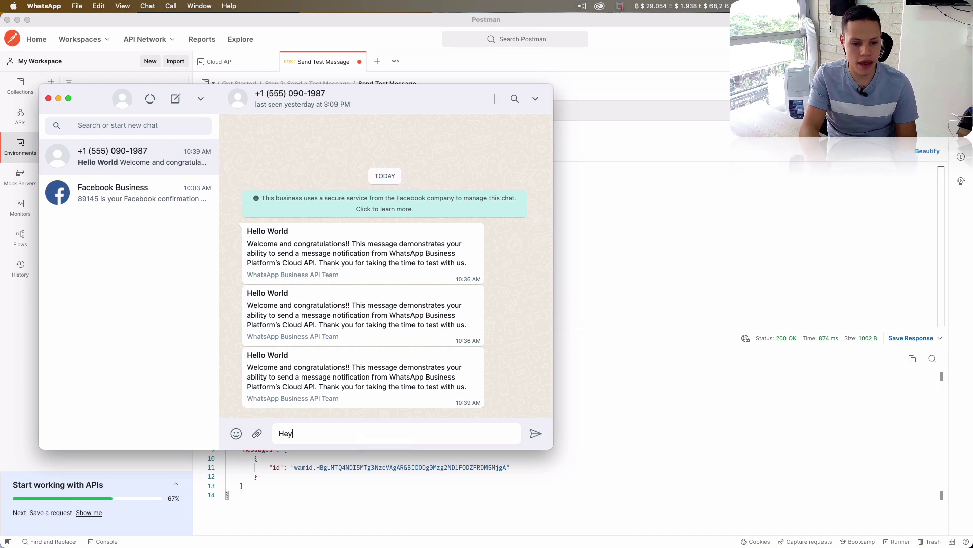
text(, how's it going?)
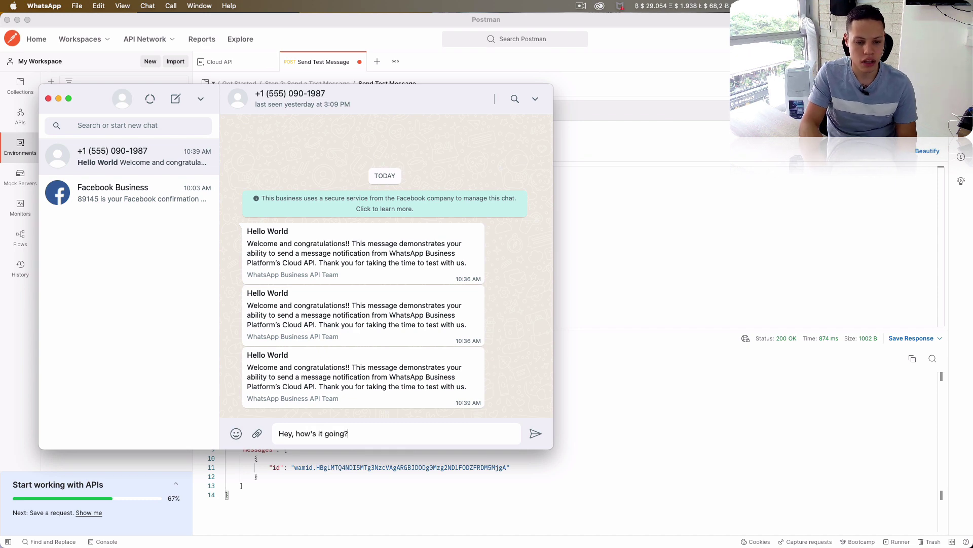
key(Return)
- Send the text-message request and confirm 'A text message' arrives in WhatsApp, then return to Chrome
click(831, 254)
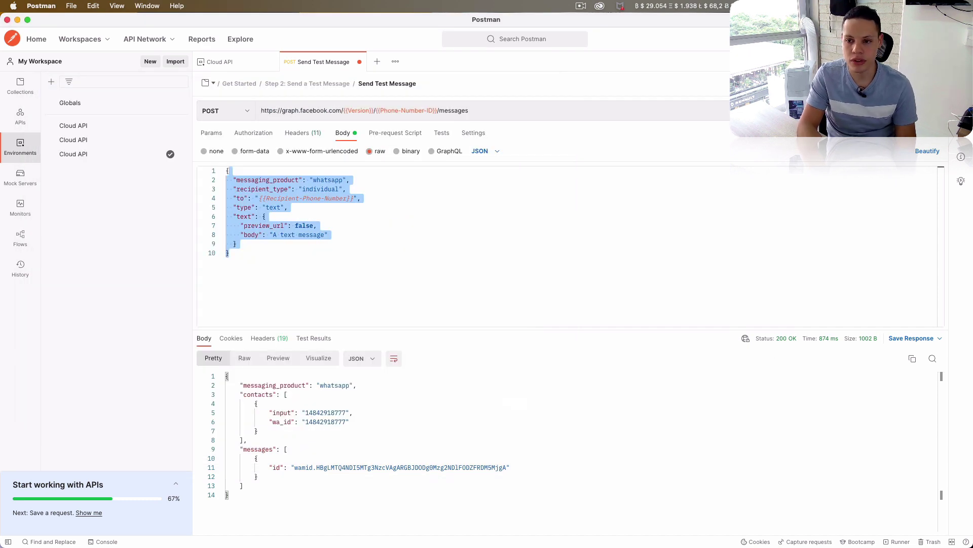
key(super+Return)
key(super+Tab)
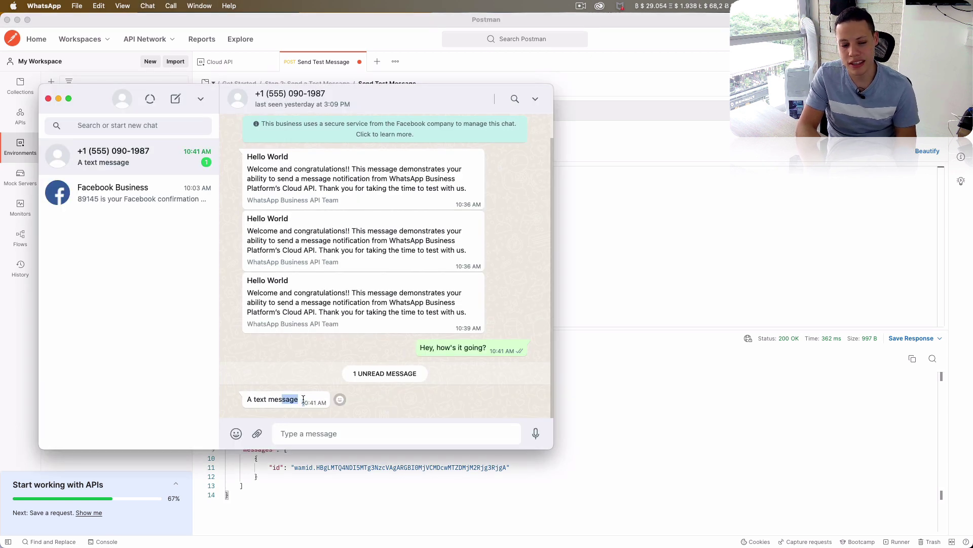
key(super+Tab)
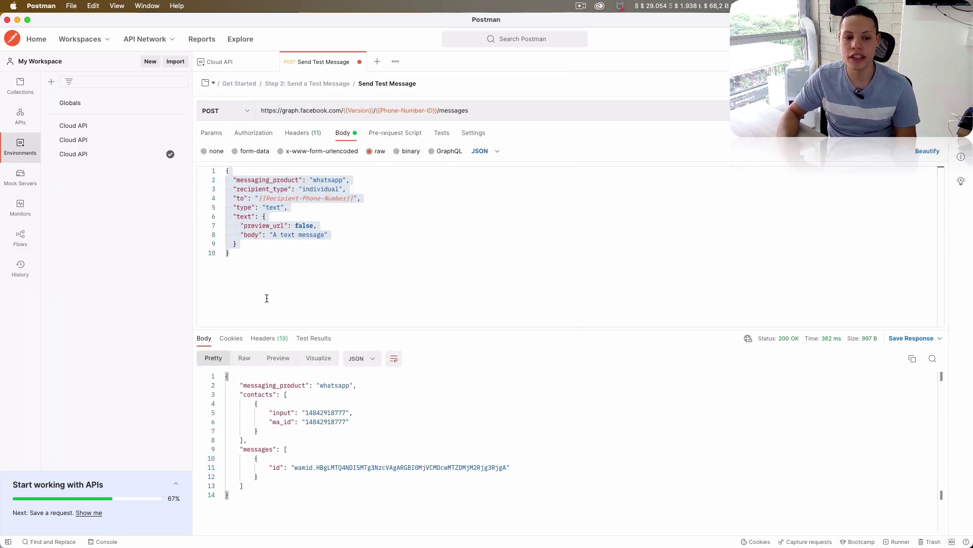
key(super+Tab)
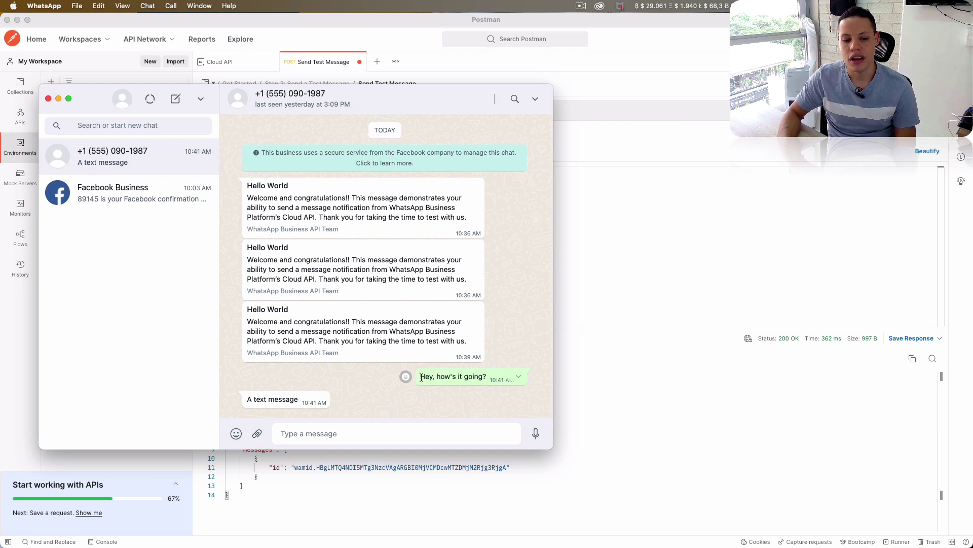
drag(422, 378, 487, 376)
click(618, 303)
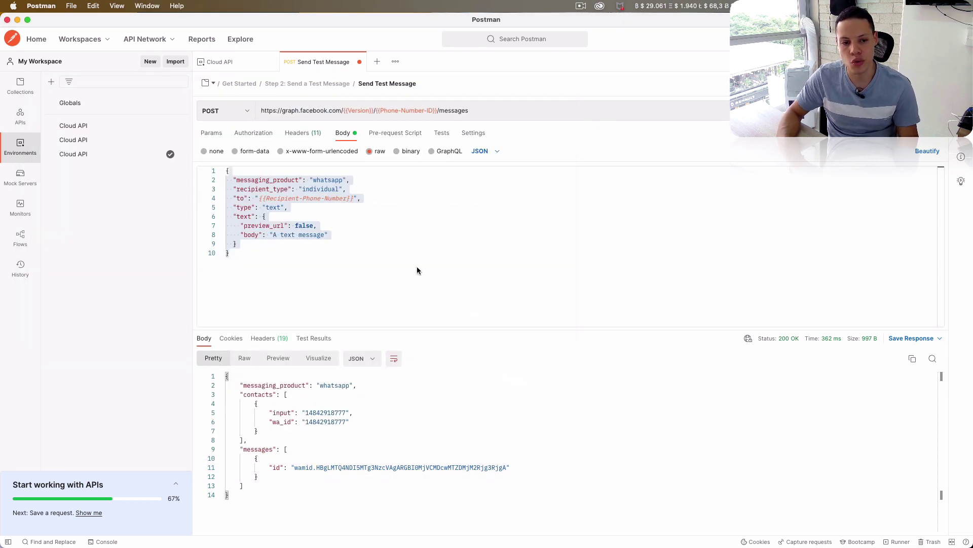
key(super+Tab)
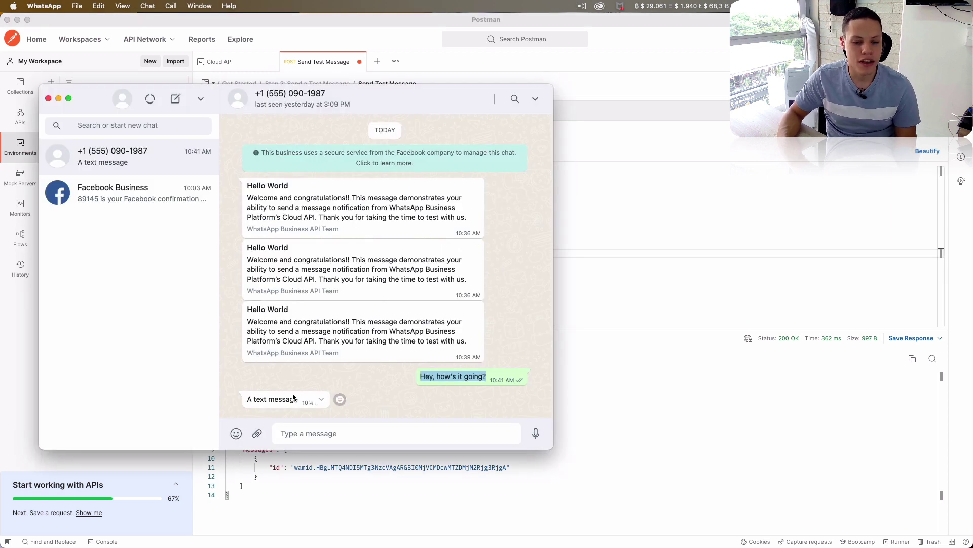
click(684, 381)
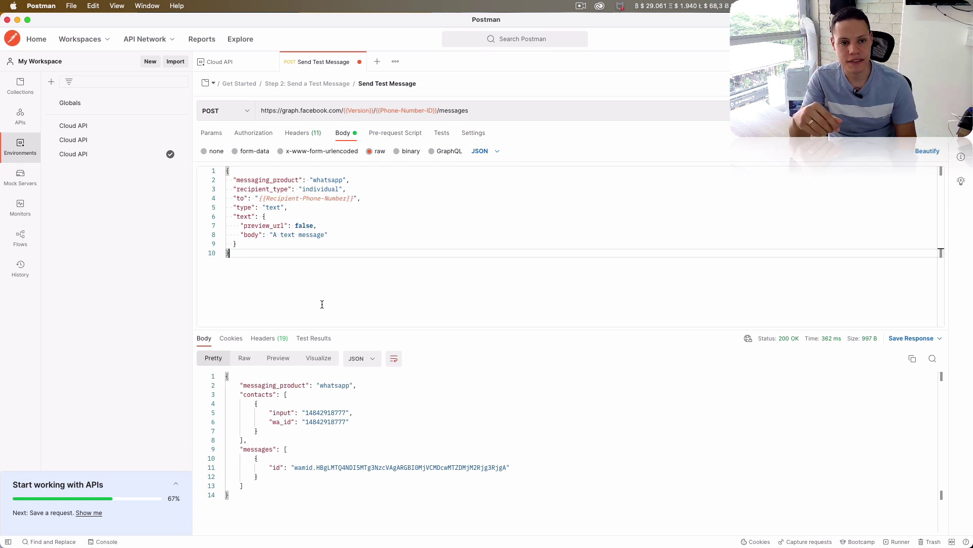
key(super+Tab)
mouse_move(1, 546)
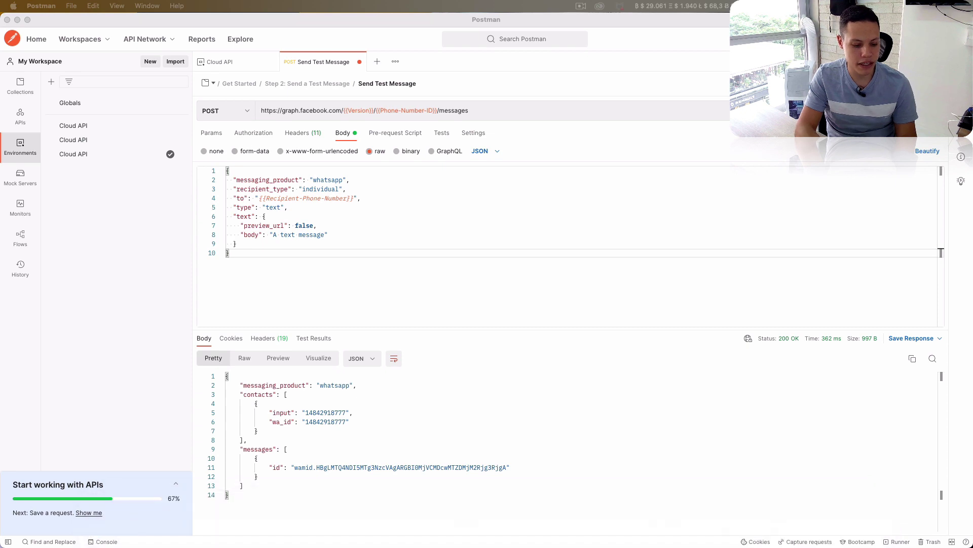
key(super+Tab)
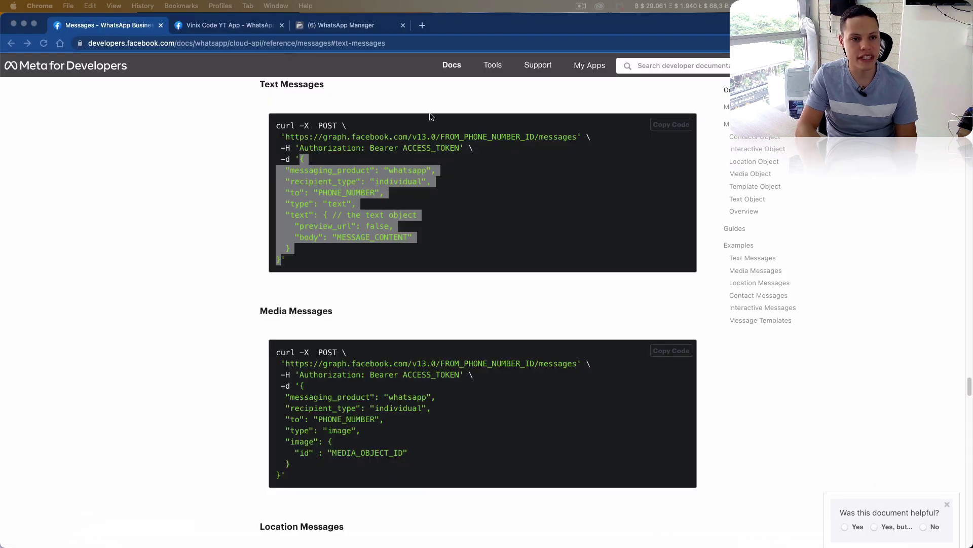
- Return to the app's Getting Started page and open the WhatsApp Configuration settings
click(248, 28)
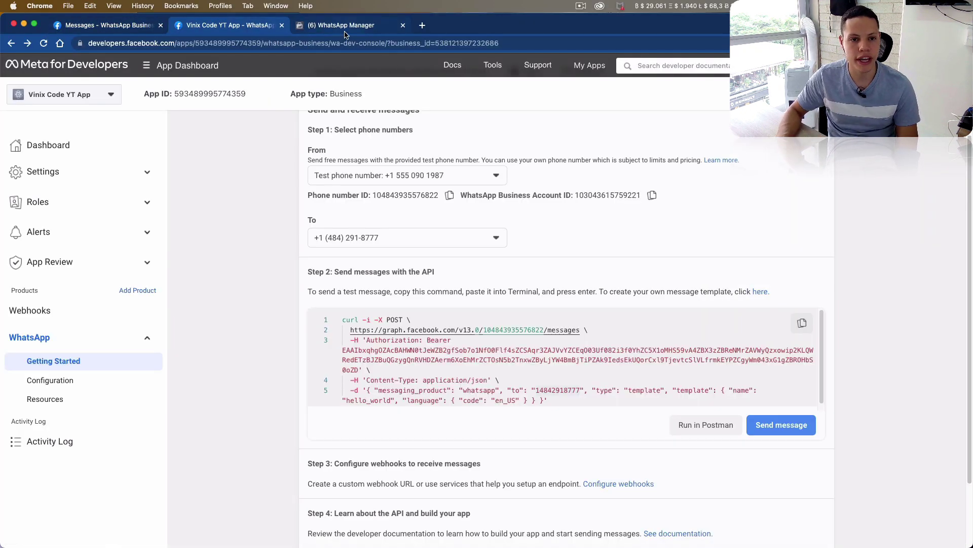
click(346, 31)
click(93, 25)
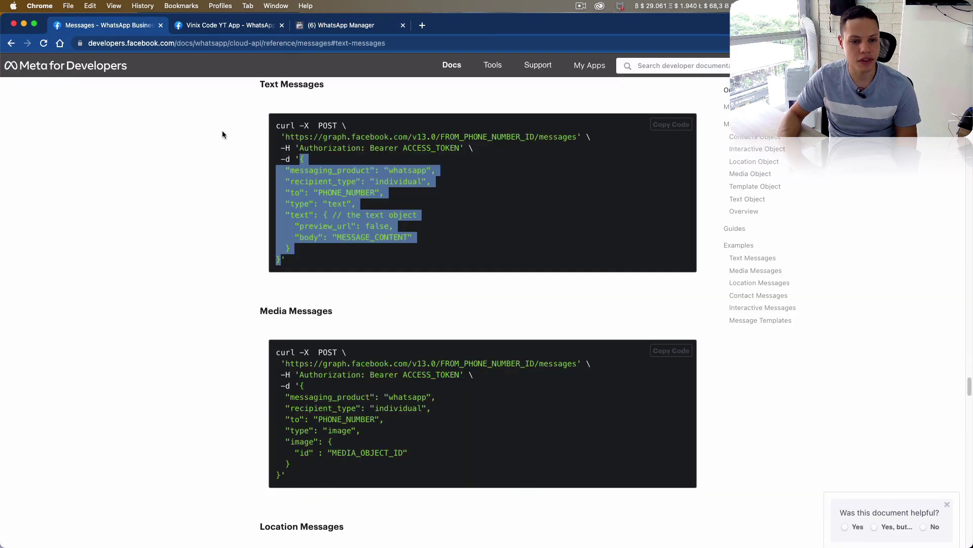
scroll(222, 132, up, 10)
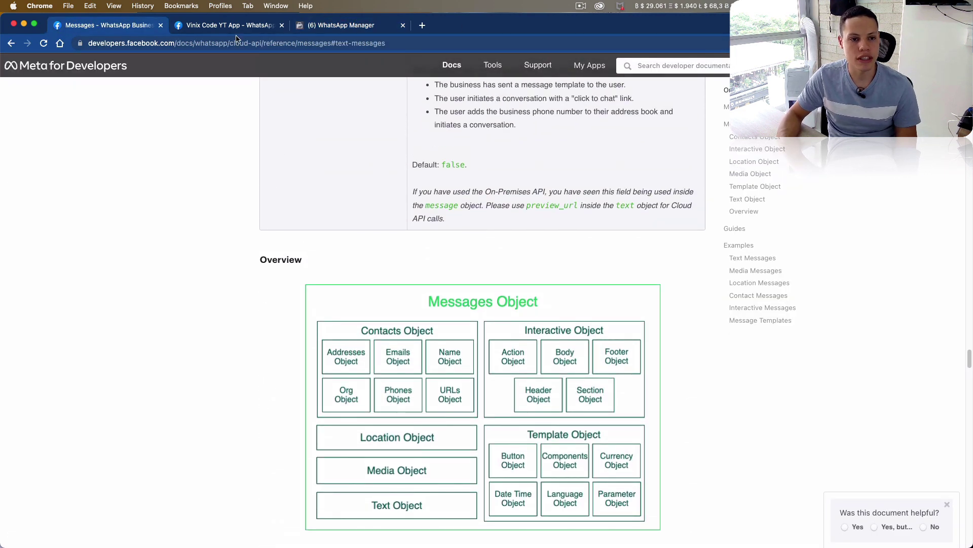
click(236, 28)
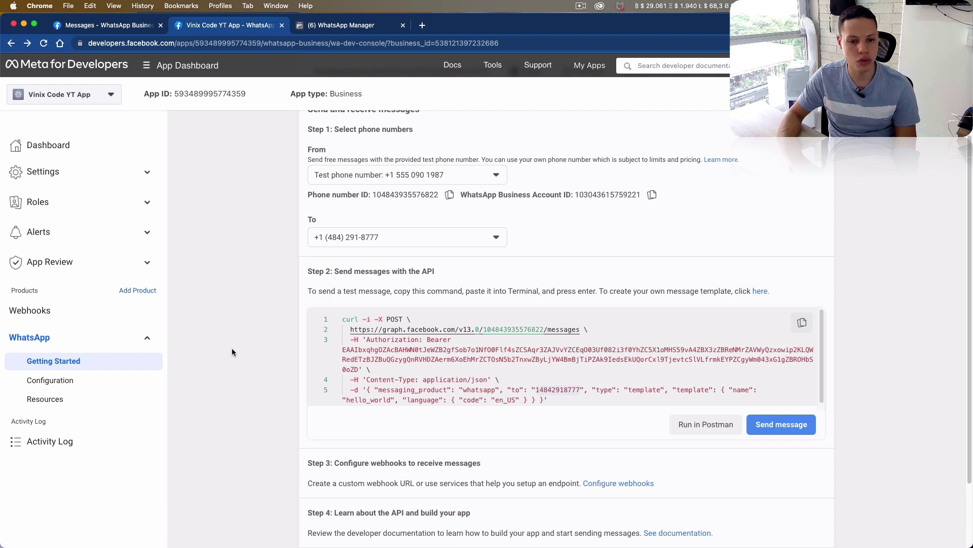
click(101, 379)
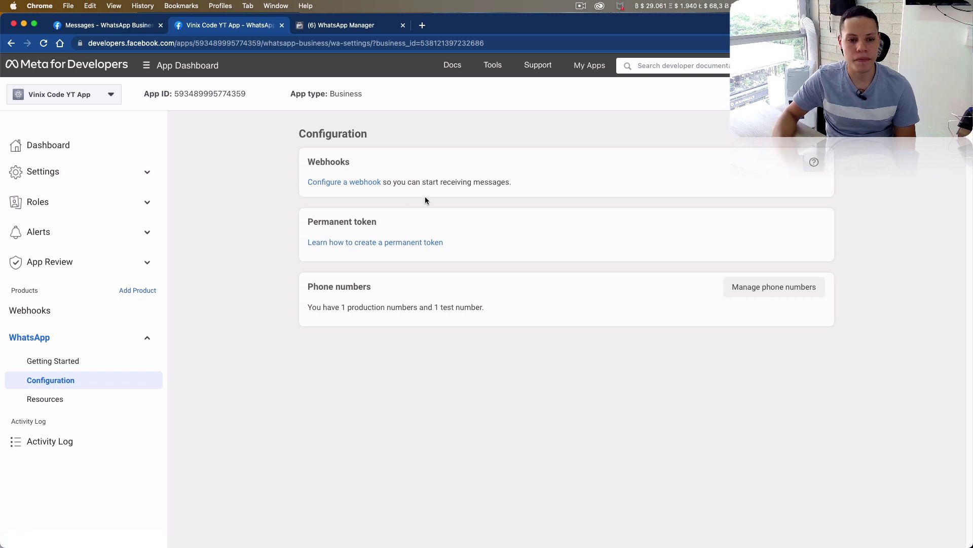
- Open the Webhooks help docs and follow the Glitch sample app endpoint guide link
double_click(324, 163)
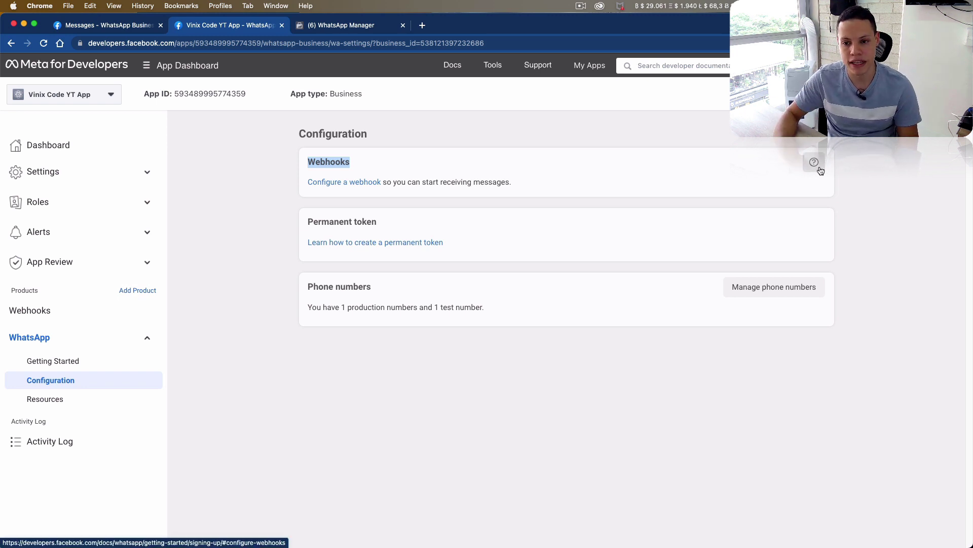
click(819, 169)
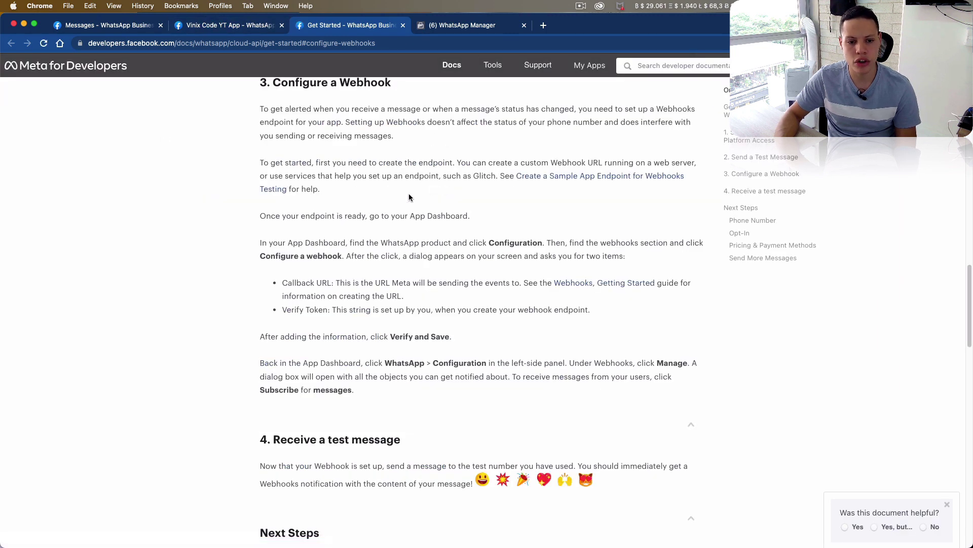
double_click(486, 176)
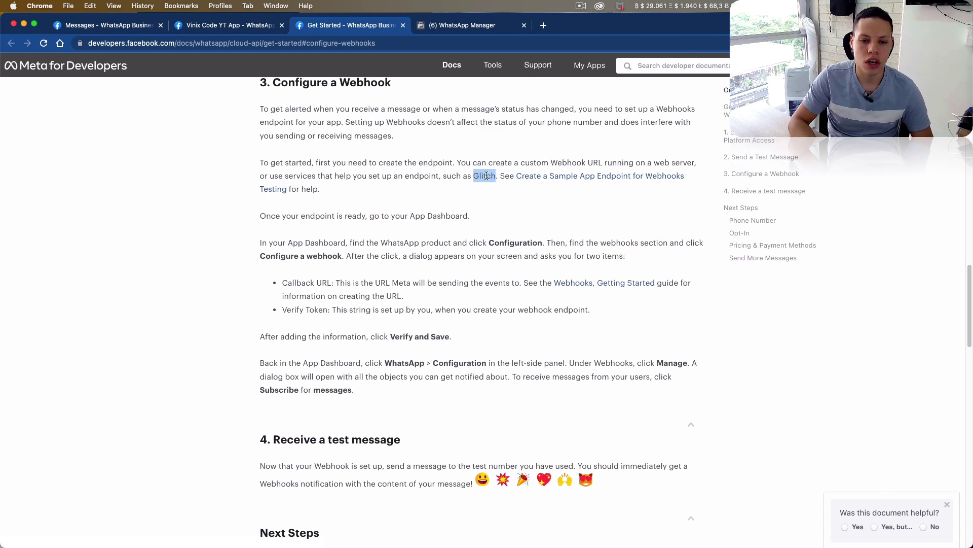
click(535, 181)
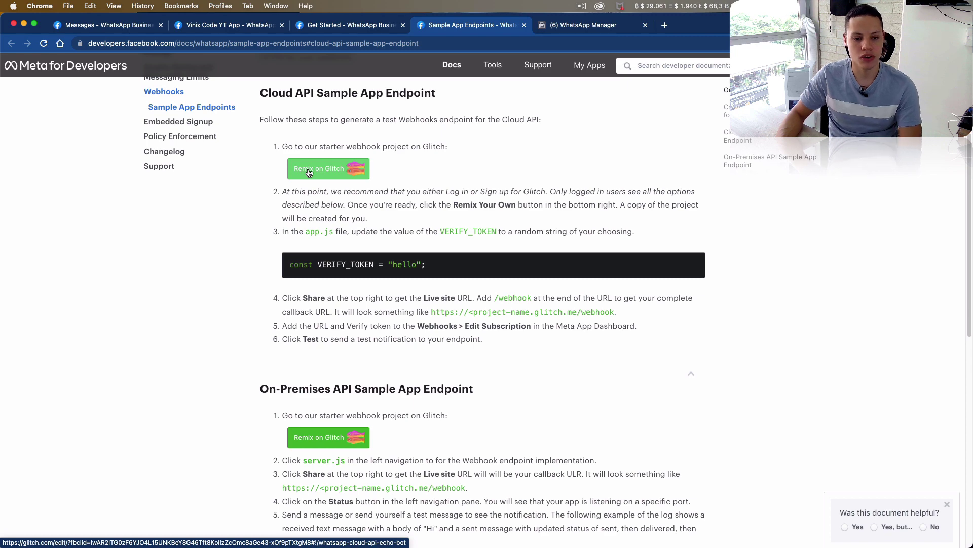
- Open the whatsapp-cloud-api-echo-bot starter on Glitch and examine its POST /webhook route in app.js
click(308, 172)
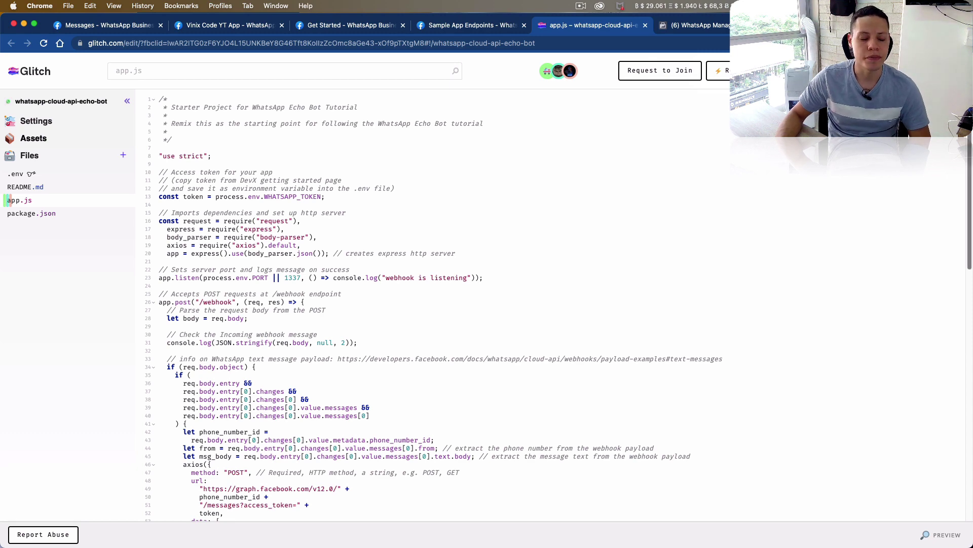
scroll(941, 358, down, 10)
scroll(941, 358, up, 10)
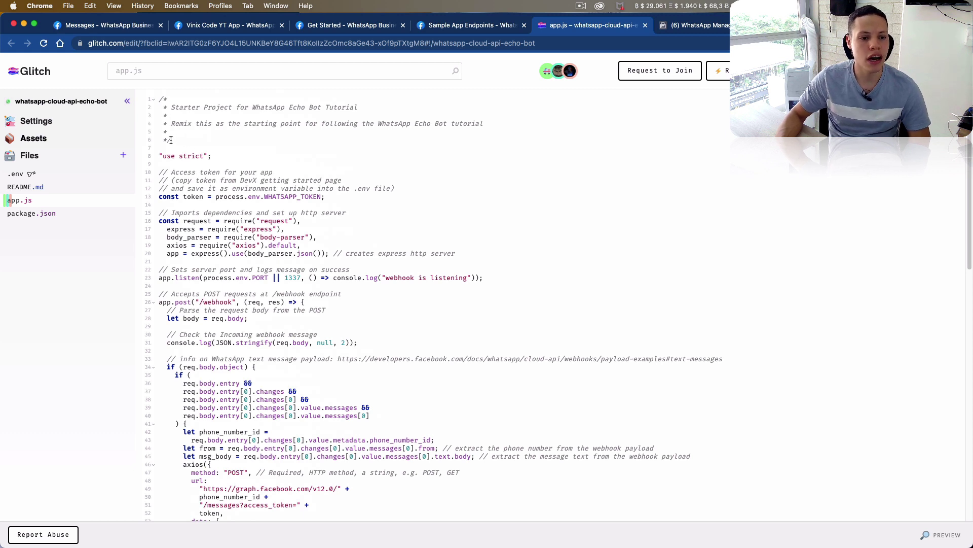
click(159, 303)
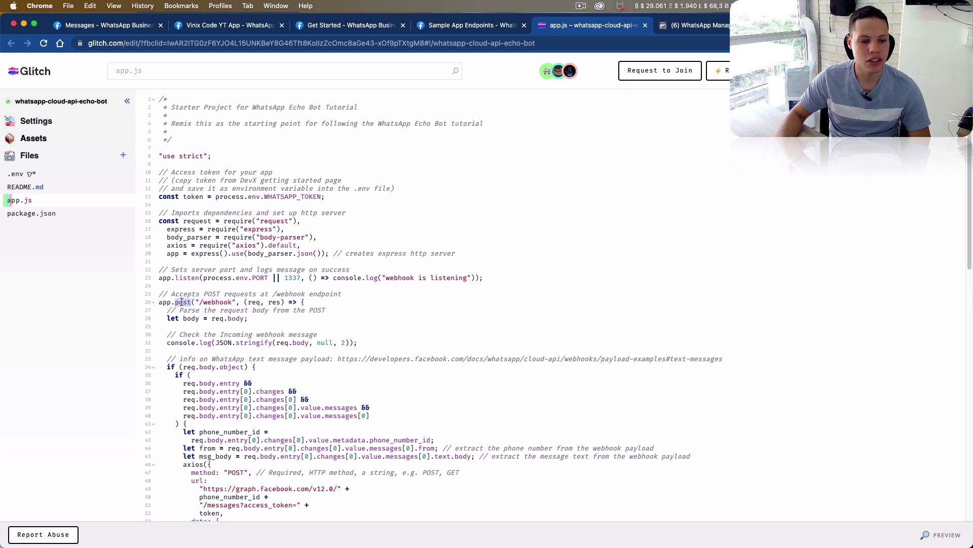
double_click(218, 302)
double_click(179, 304)
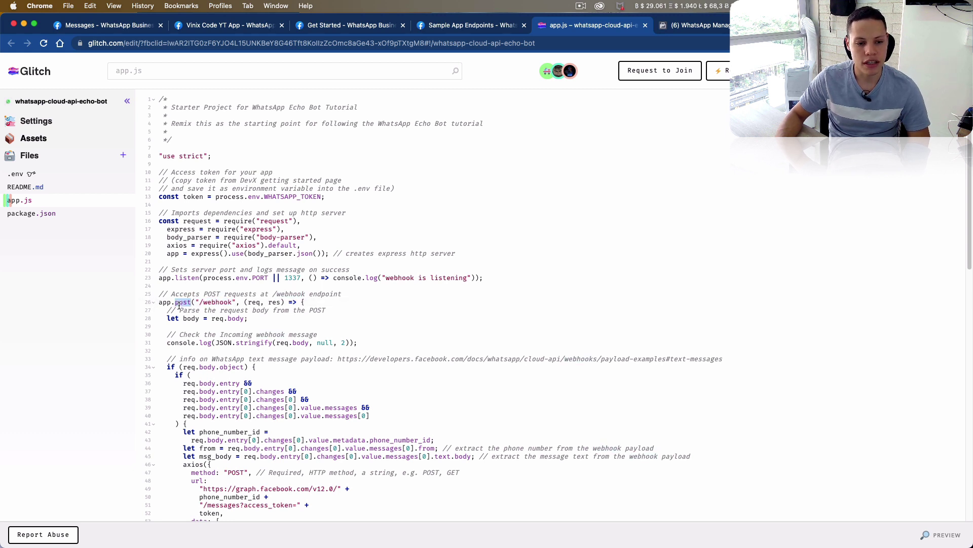
double_click(212, 303)
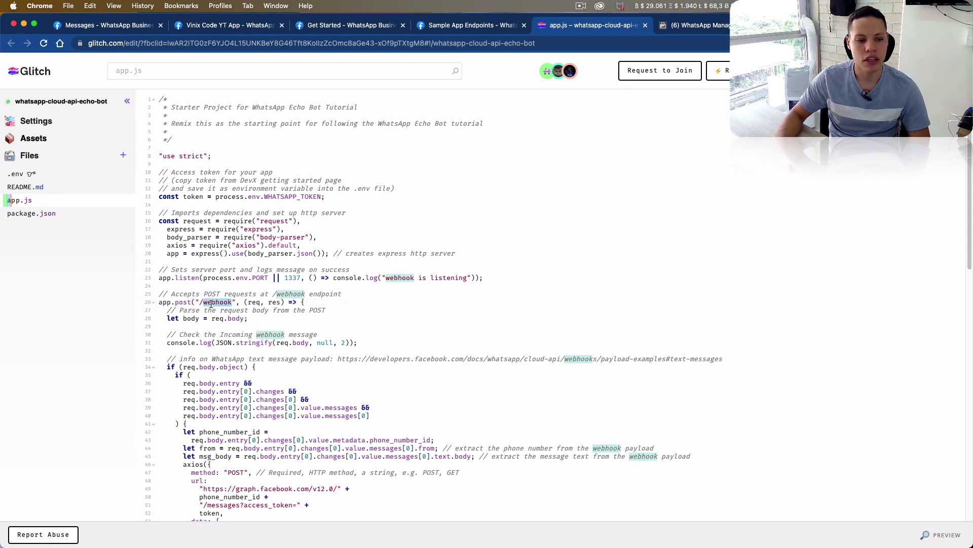
- Look at the GET /webhook route, then view the project's .env file
scroll(229, 330, down, 10)
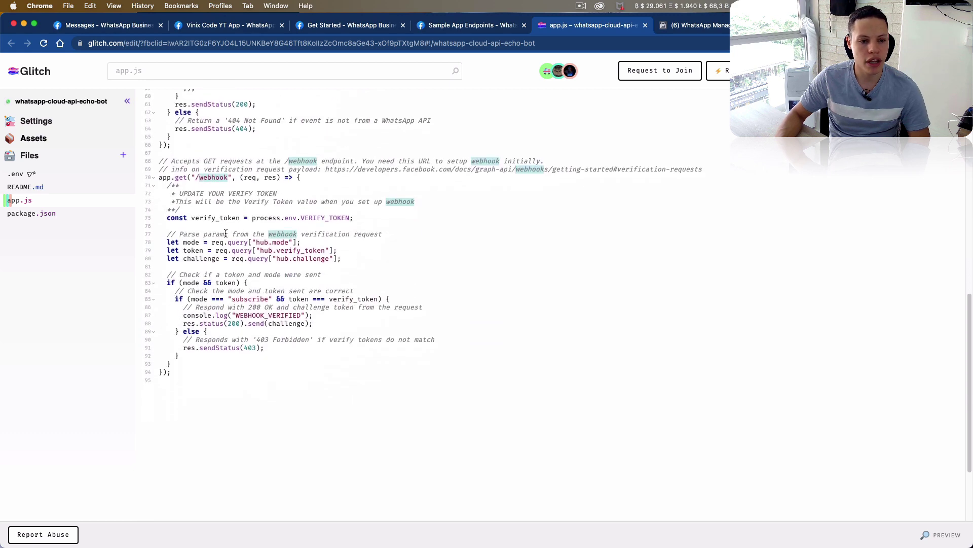
double_click(208, 177)
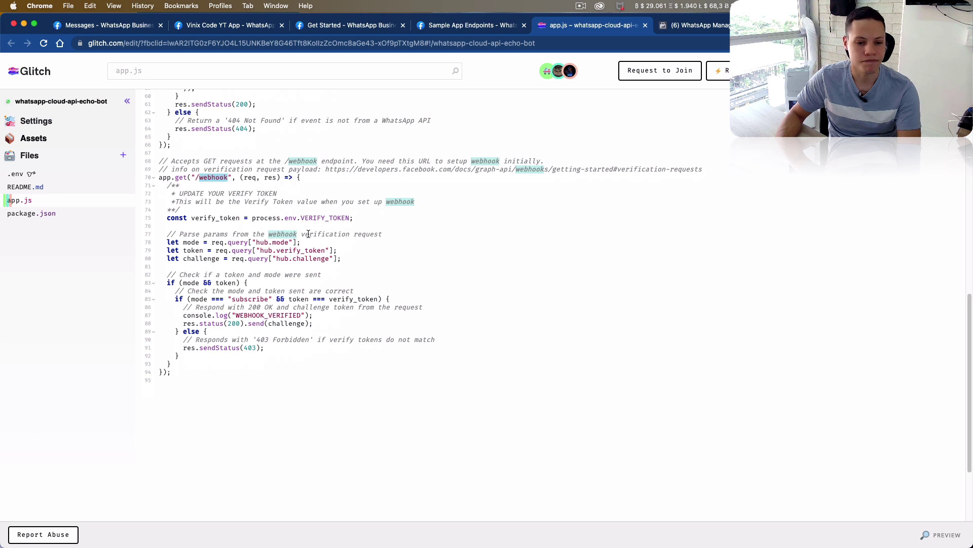
click(58, 175)
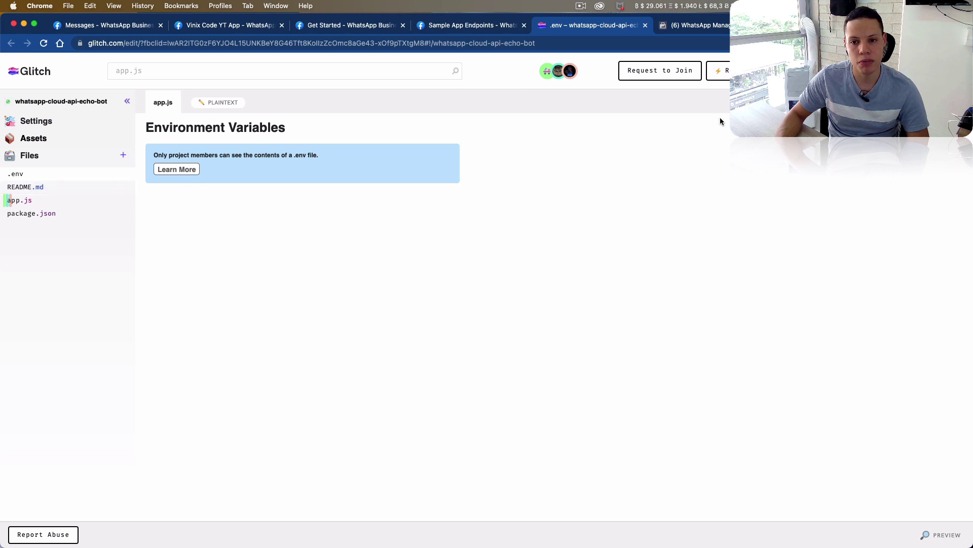
- Remix the starter into abalone-balsam-twig and find the VERIFY_TOKEN and WHATSAPP_TOKEN variables in .env
click(716, 73)
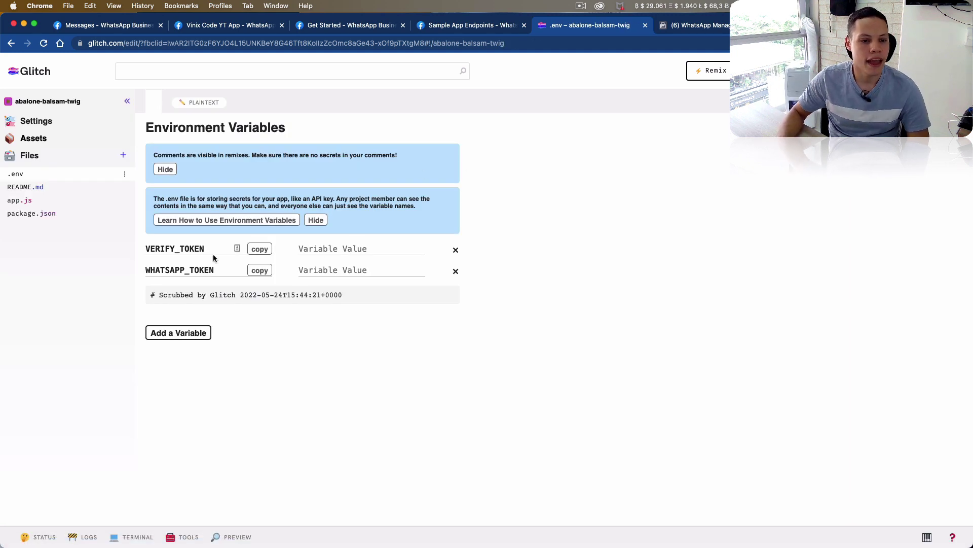
double_click(169, 249)
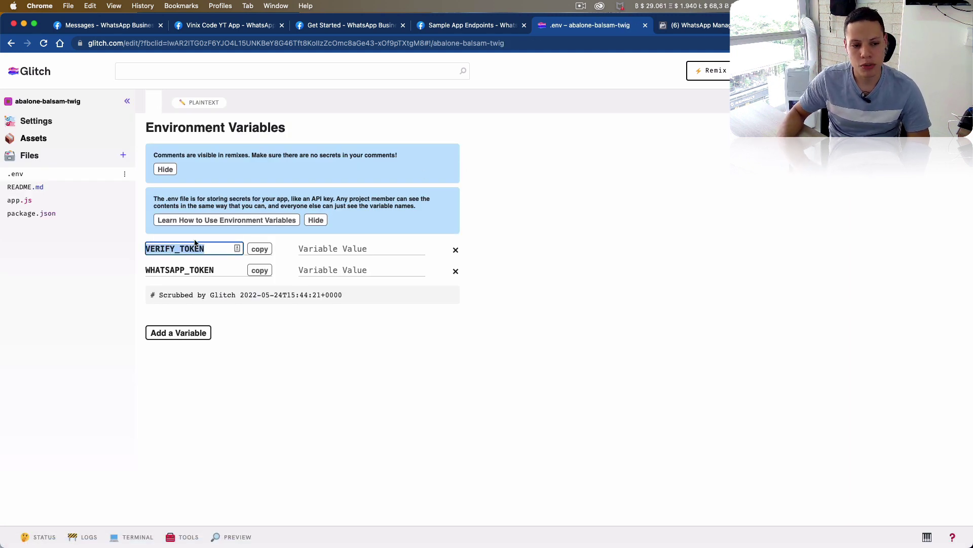
double_click(196, 270)
click(200, 249)
double_click(200, 249)
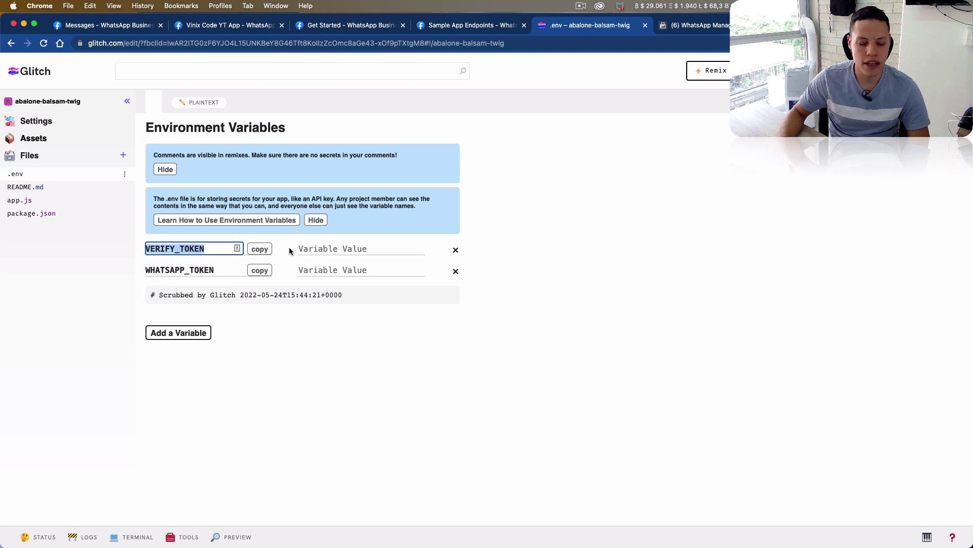
- Enter the chosen verify token as the VERIFY_TOKEN value
click(317, 249)
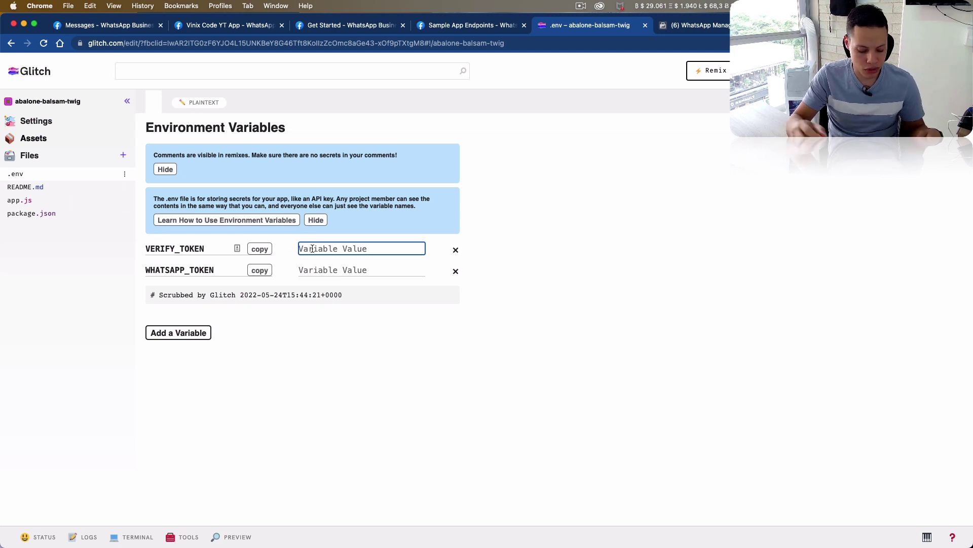
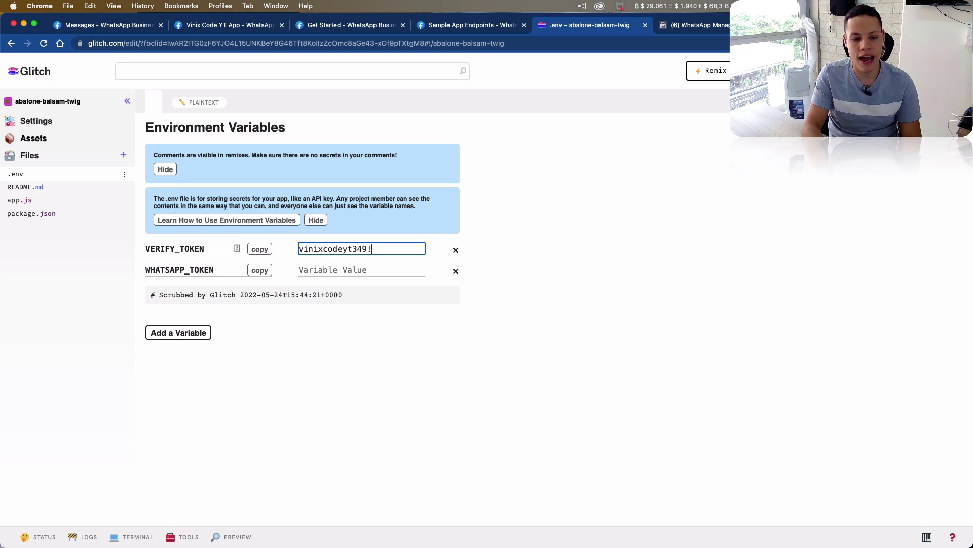
triple_click(349, 252)
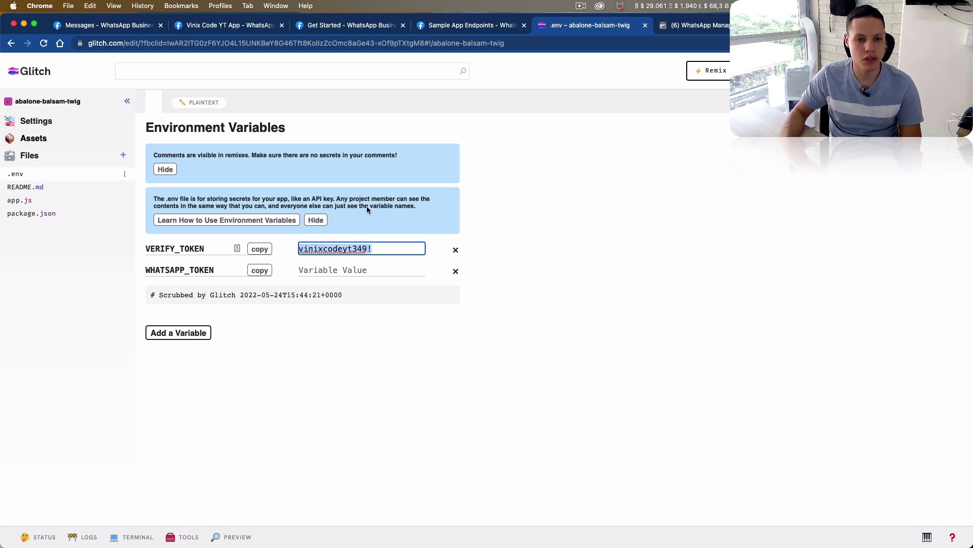
click(394, 321)
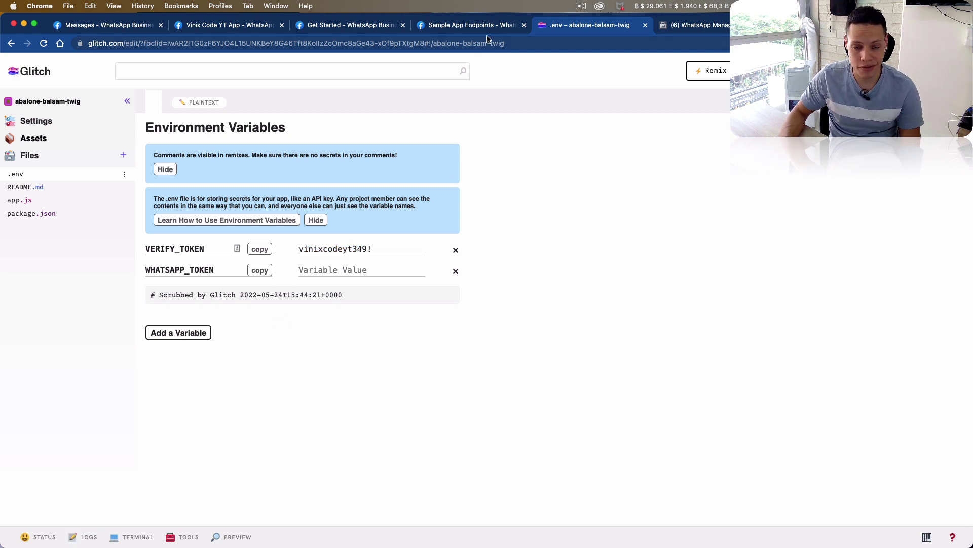
click(468, 26)
- Start configuring a webhook in WhatsApp Configuration and enter the Glitch verify token
click(384, 30)
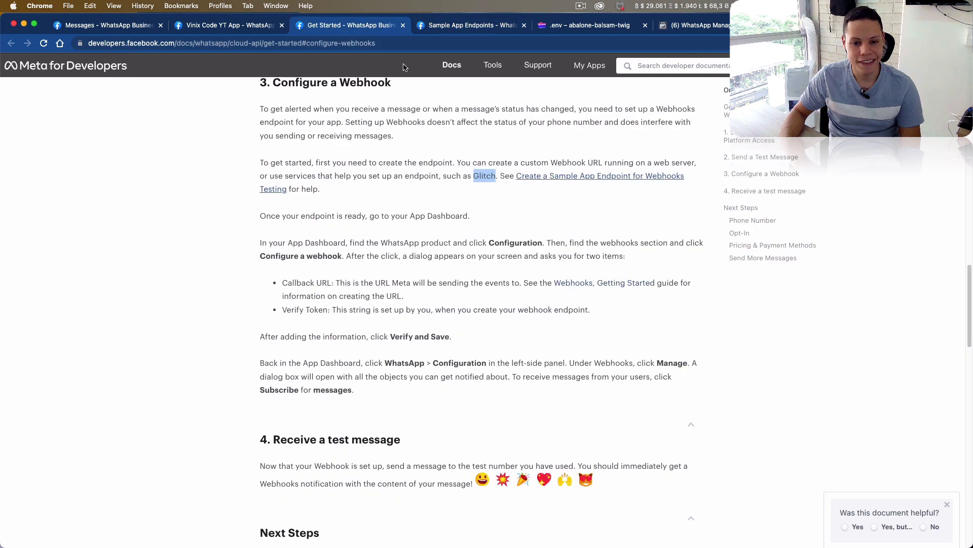
click(454, 31)
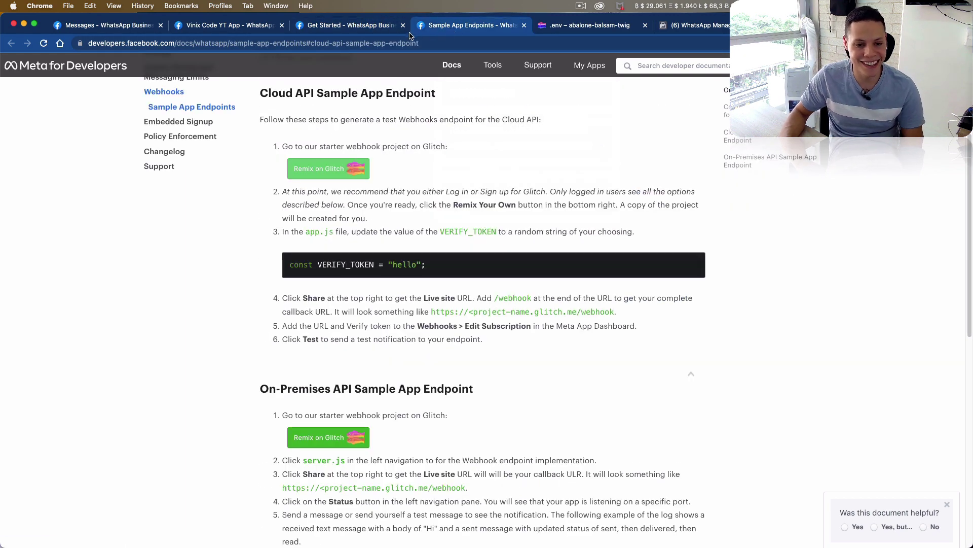
click(350, 31)
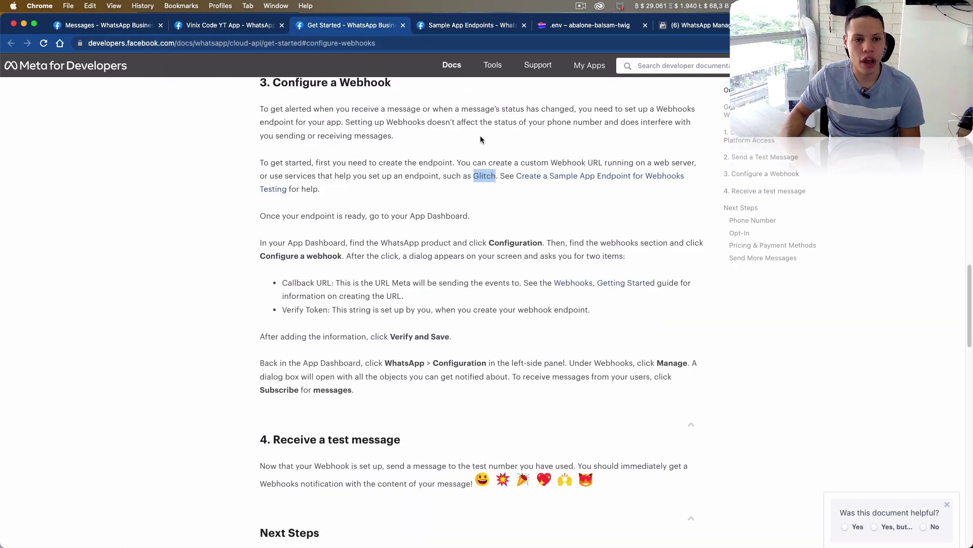
click(252, 33)
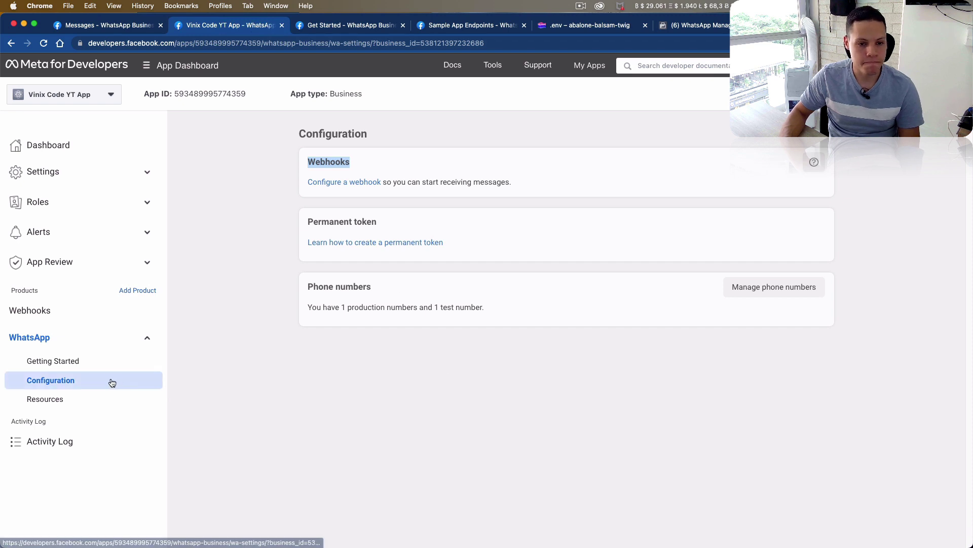
click(343, 183)
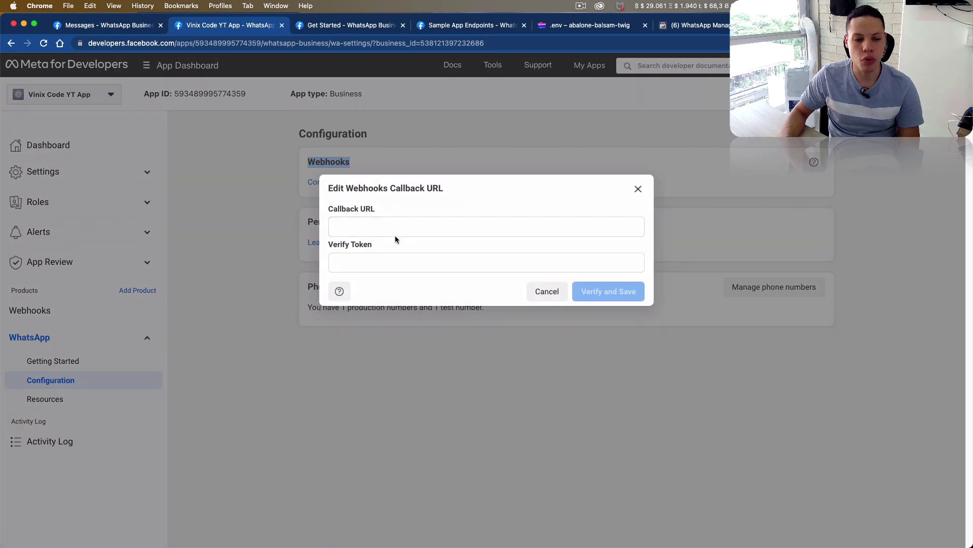
click(407, 229)
click(393, 263)
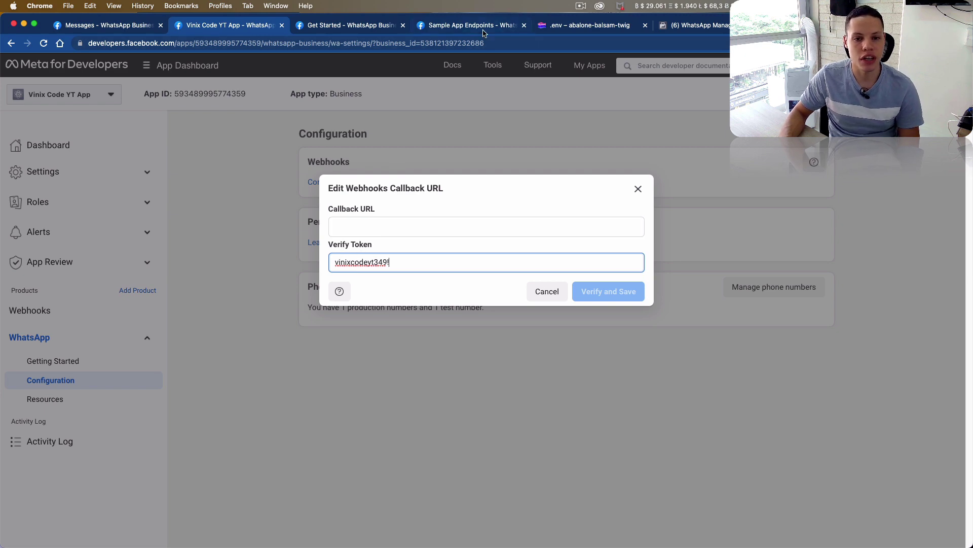
click(477, 26)
click(350, 25)
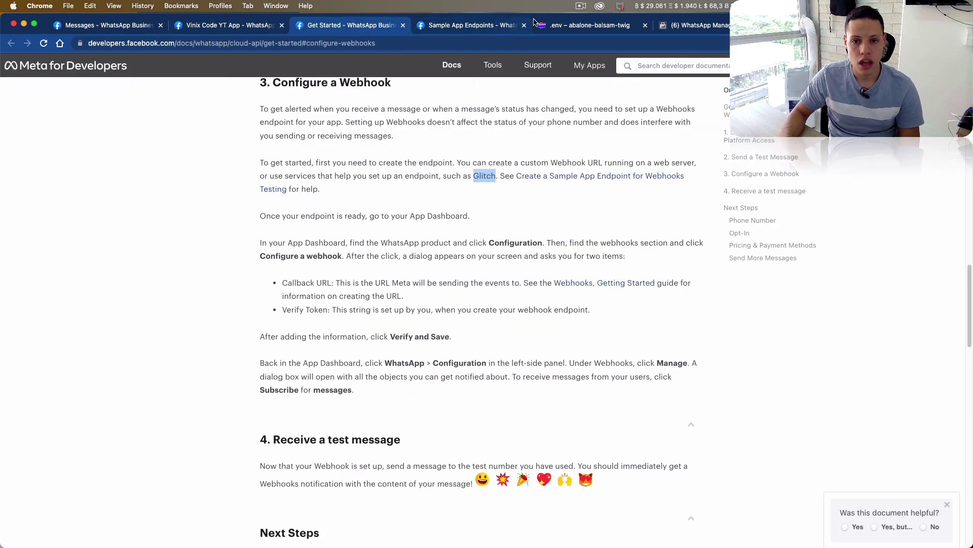
click(587, 28)
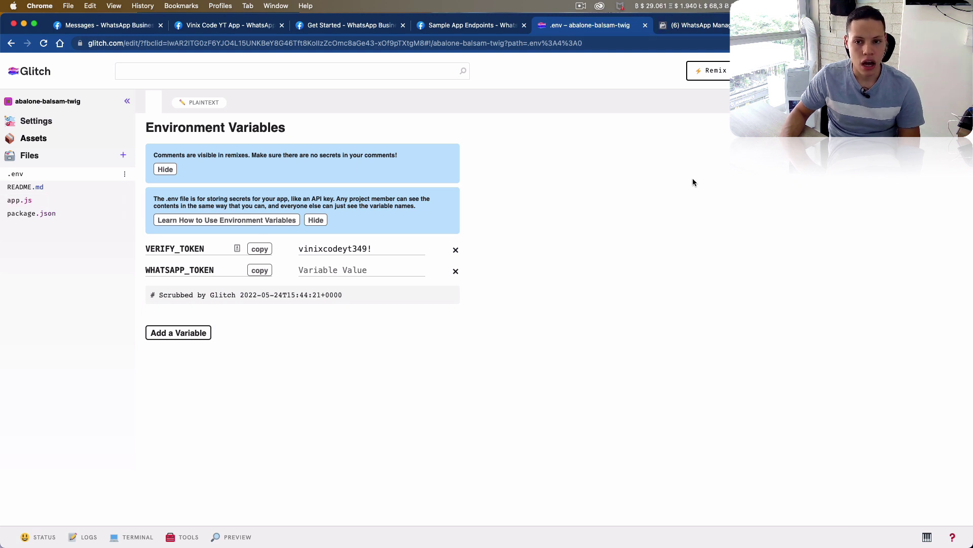
click(750, 71)
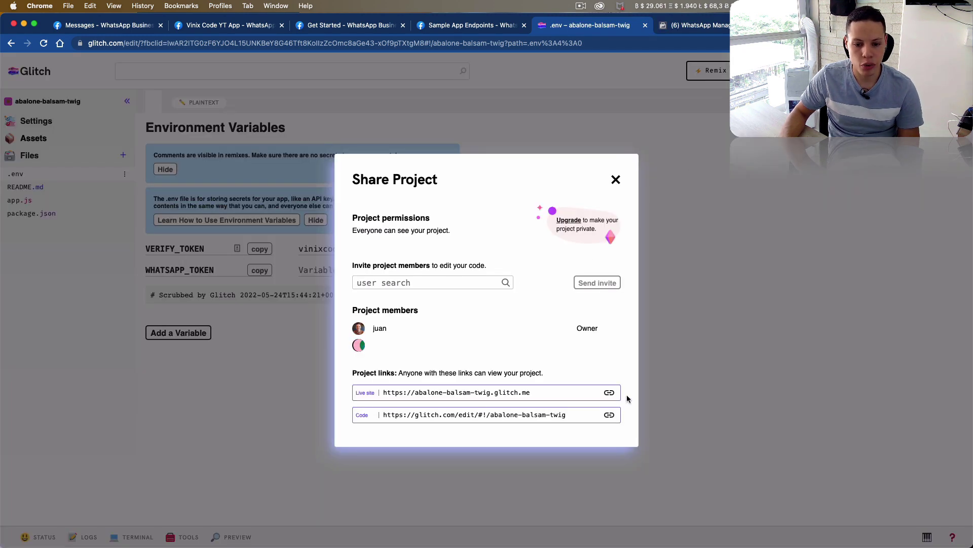
click(610, 394)
click(350, 25)
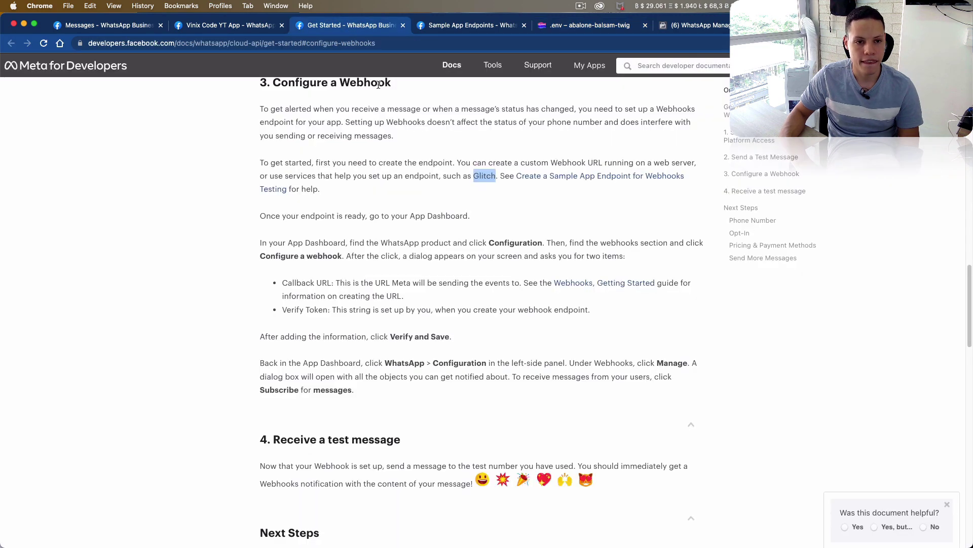
click(233, 33)
click(447, 228)
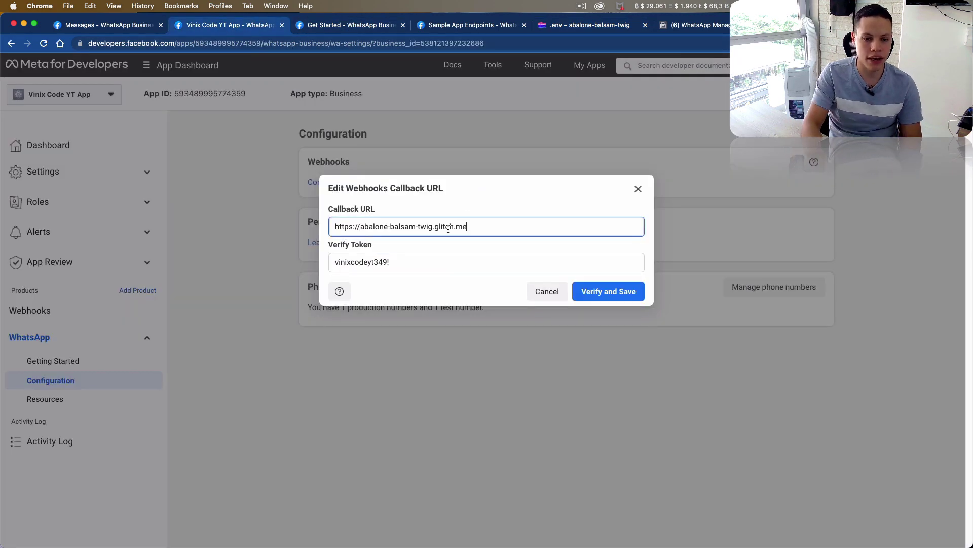
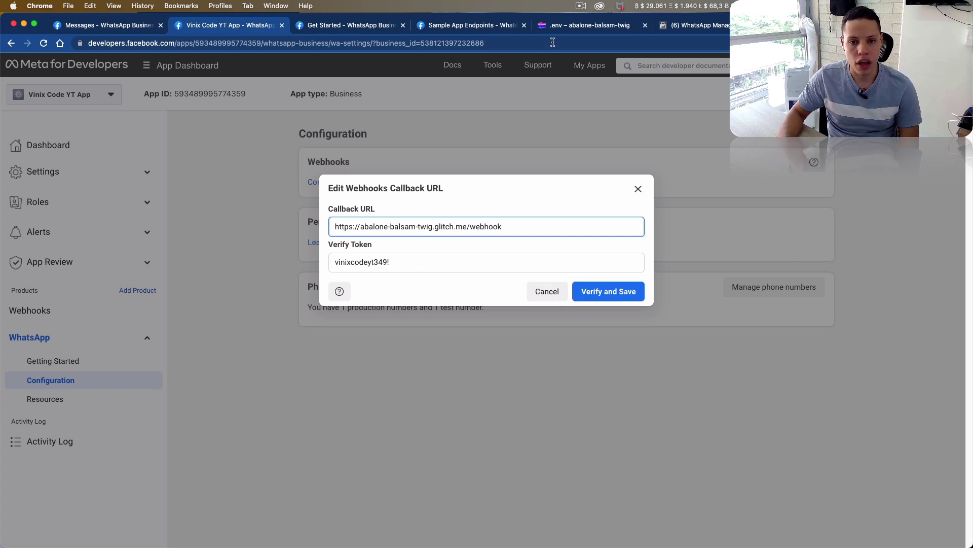
- Open the Glitch project's logs, then verify and save the webhook settings
click(583, 25)
click(645, 242)
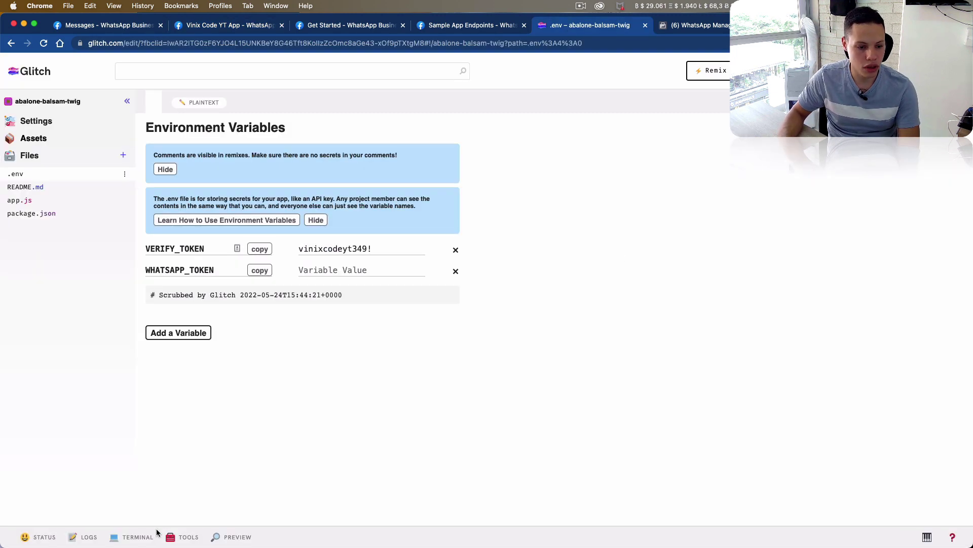
click(86, 537)
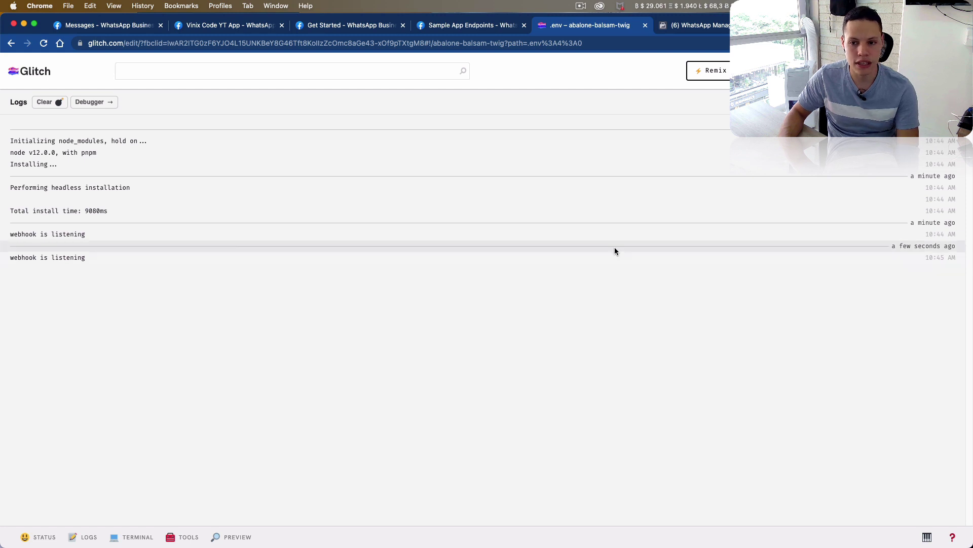
click(386, 29)
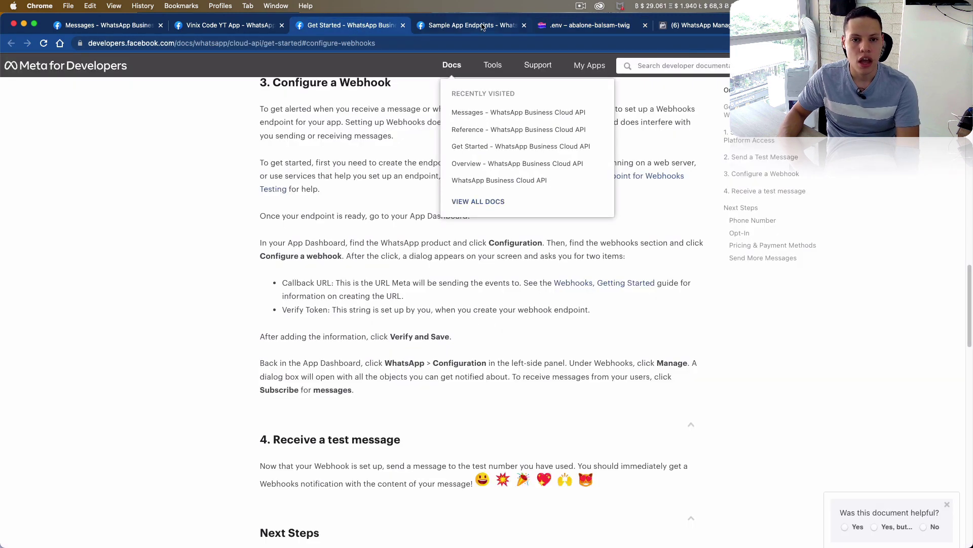
click(482, 27)
click(229, 27)
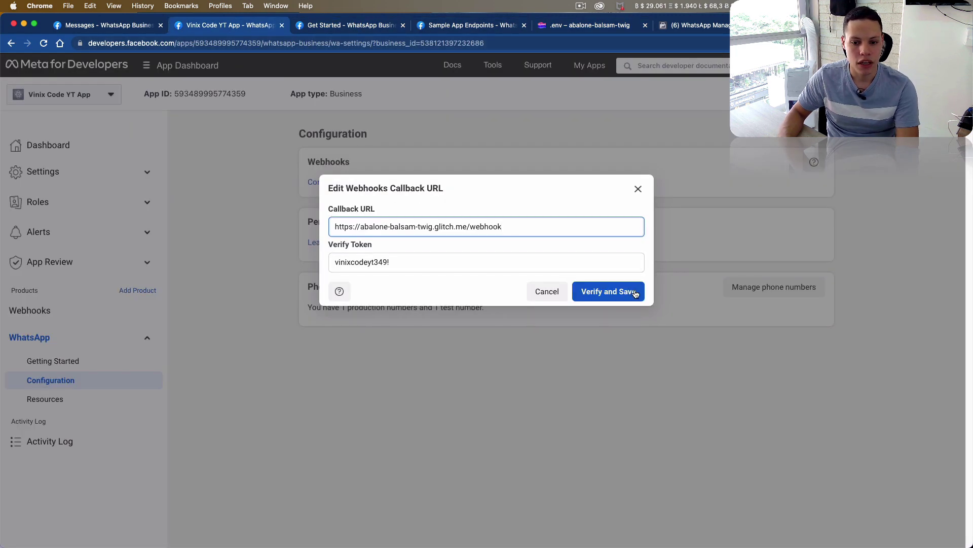
click(611, 292)
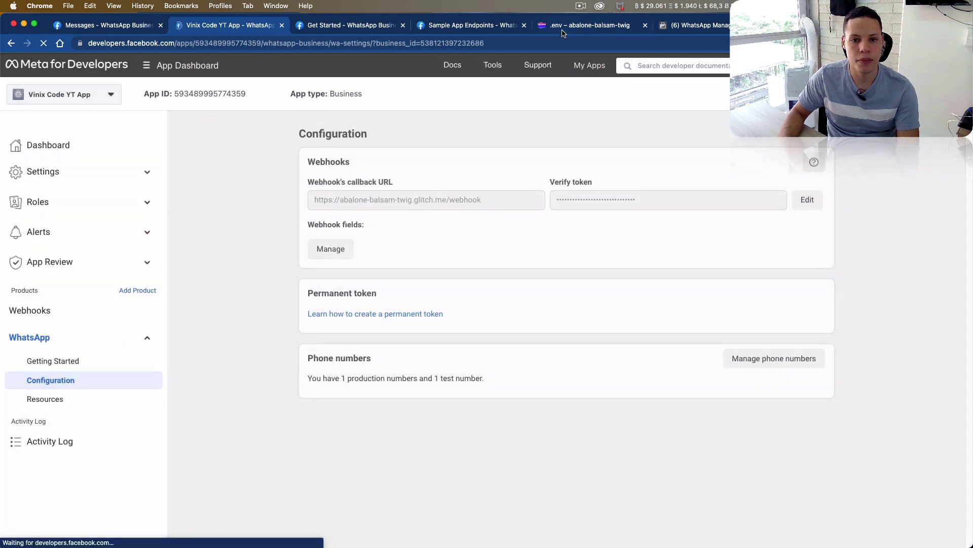
- Confirm the WEBHOOK_VERIFIED entry in Glitch logs and the saved verify token in Meta
click(562, 26)
triple_click(42, 287)
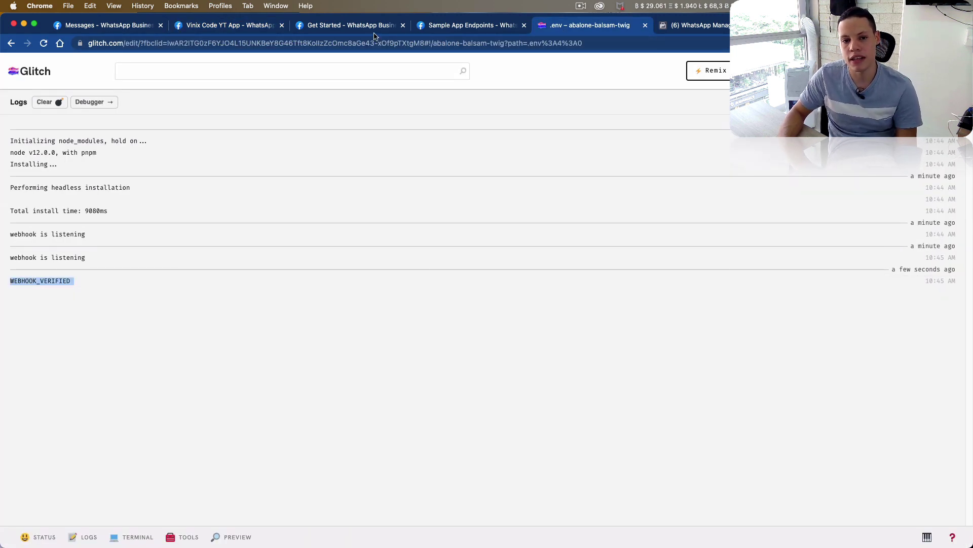
click(266, 27)
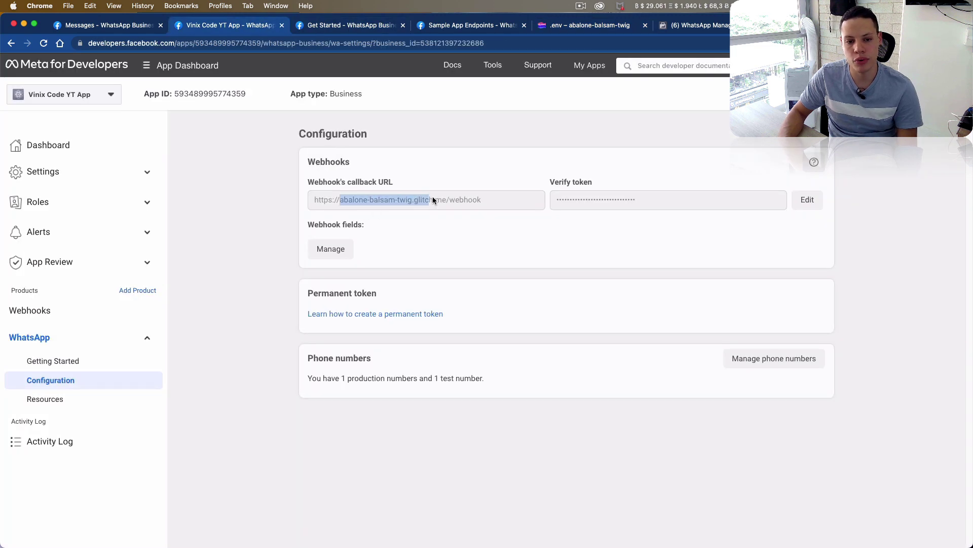
drag(554, 199, 662, 201)
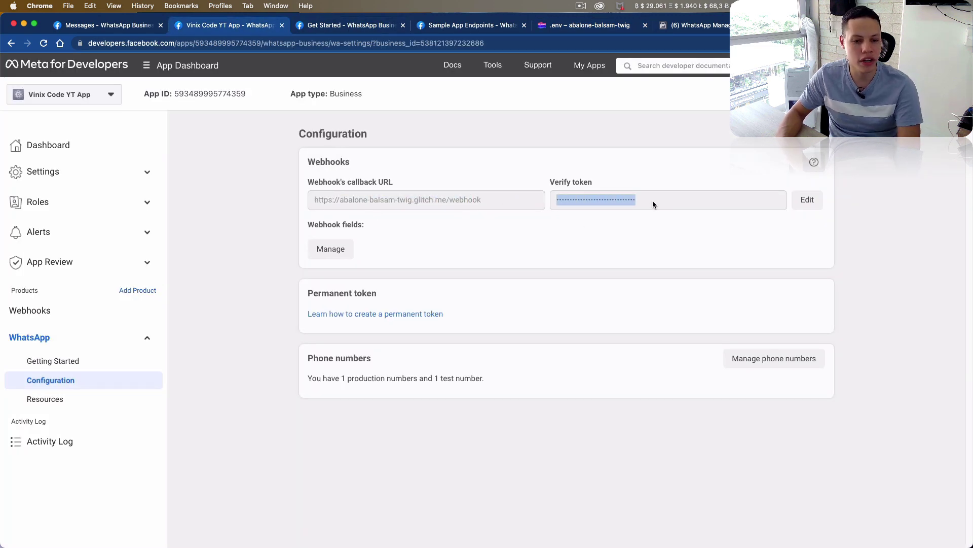
click(494, 247)
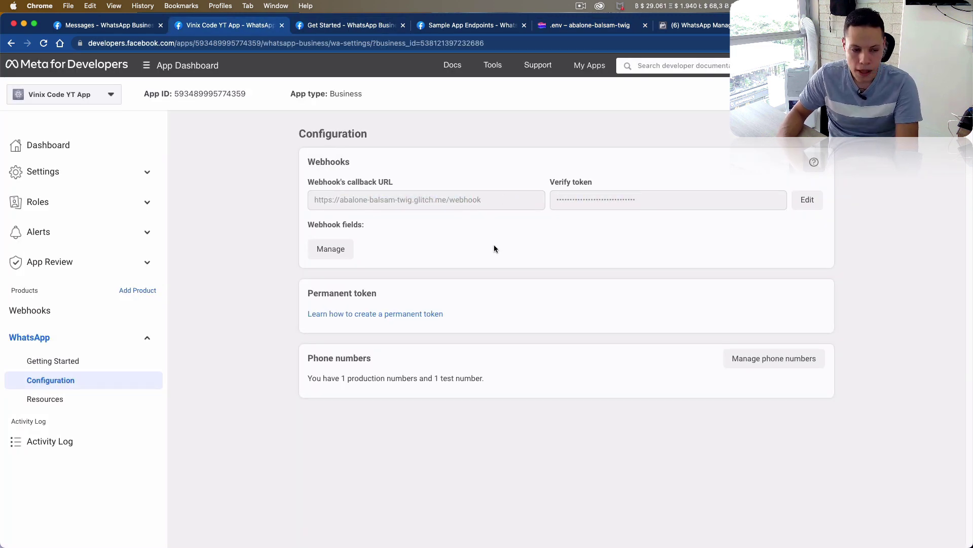
- Subscribe the Webhooks settings to the messages field and dismiss the confirmation
click(78, 312)
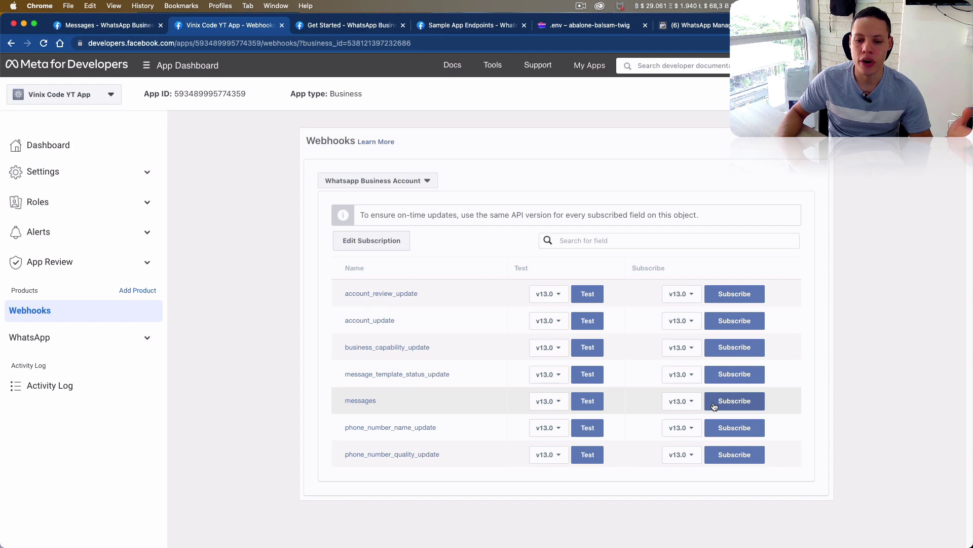
click(715, 403)
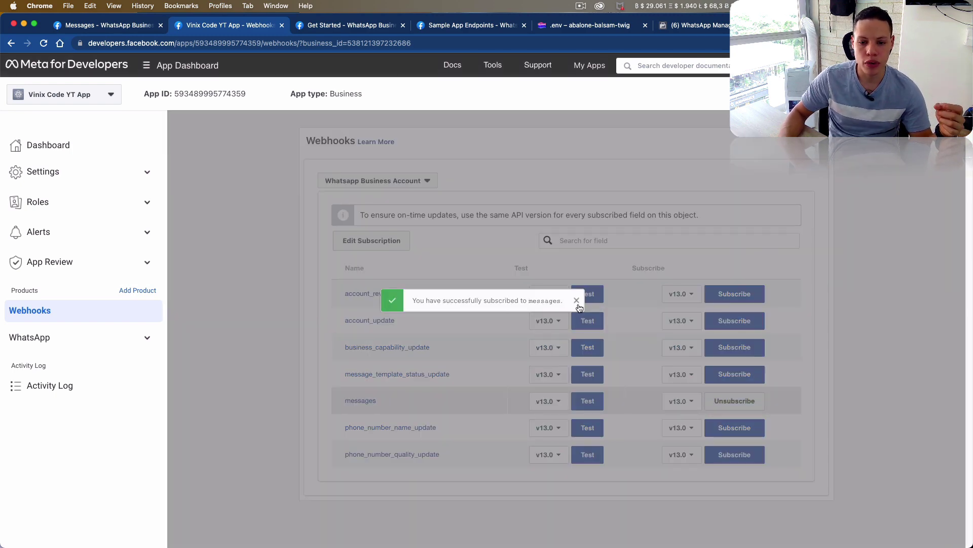
click(578, 304)
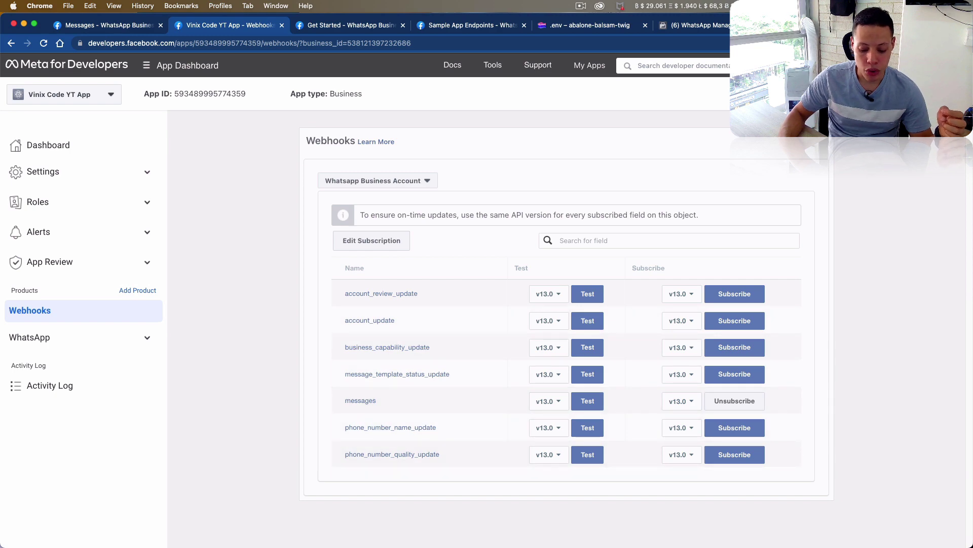
- Empty the Glitch Logs panel with Clear, reopen it, and switch to the WhatsApp desktop app
key(super+Tab)
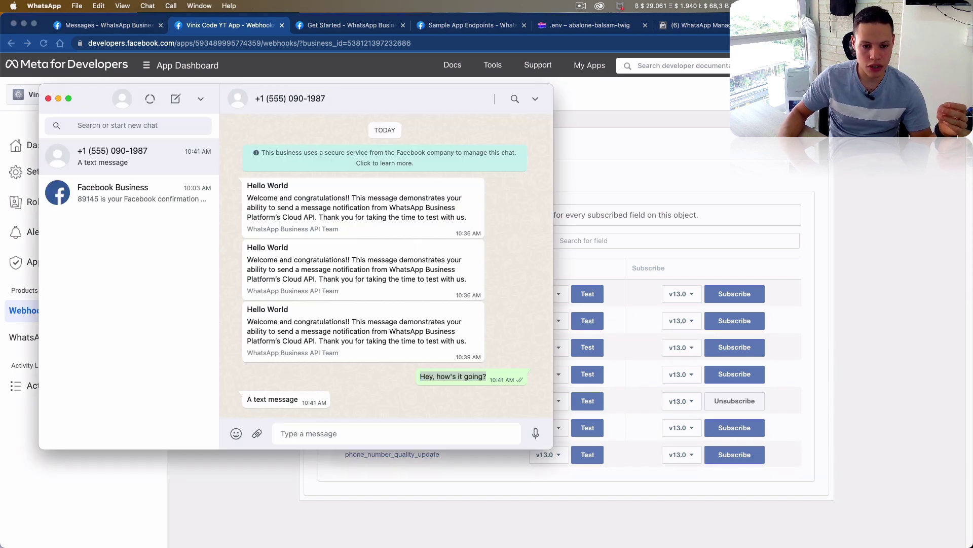
click(375, 30)
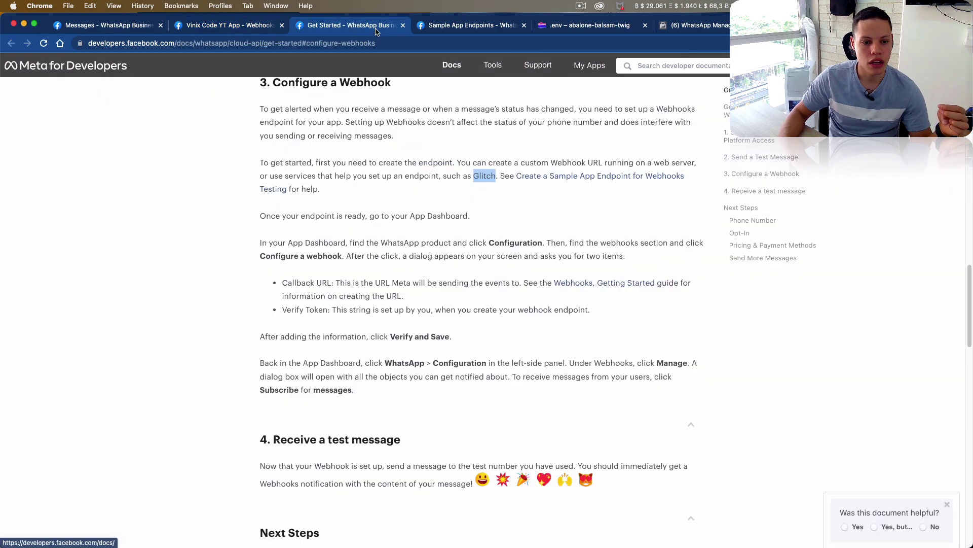
click(421, 29)
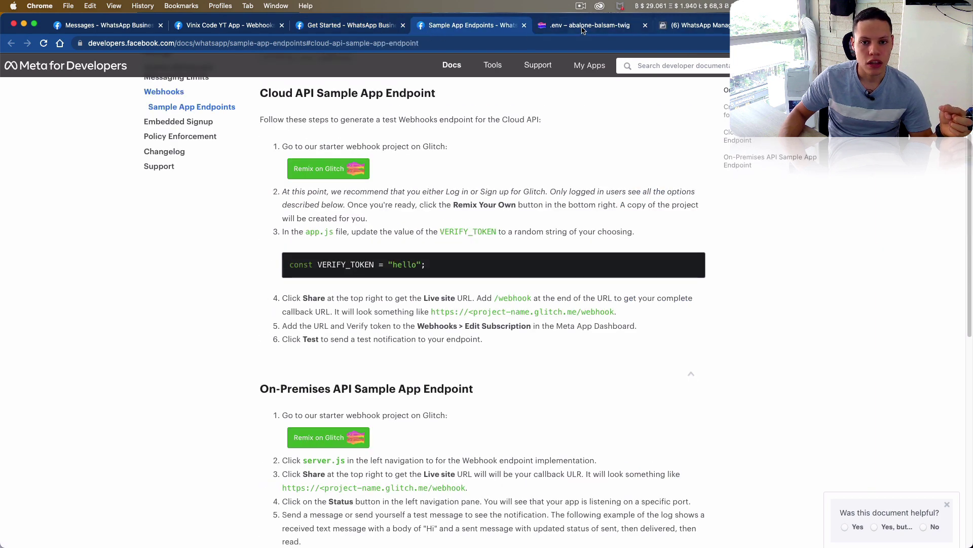
click(584, 29)
click(41, 102)
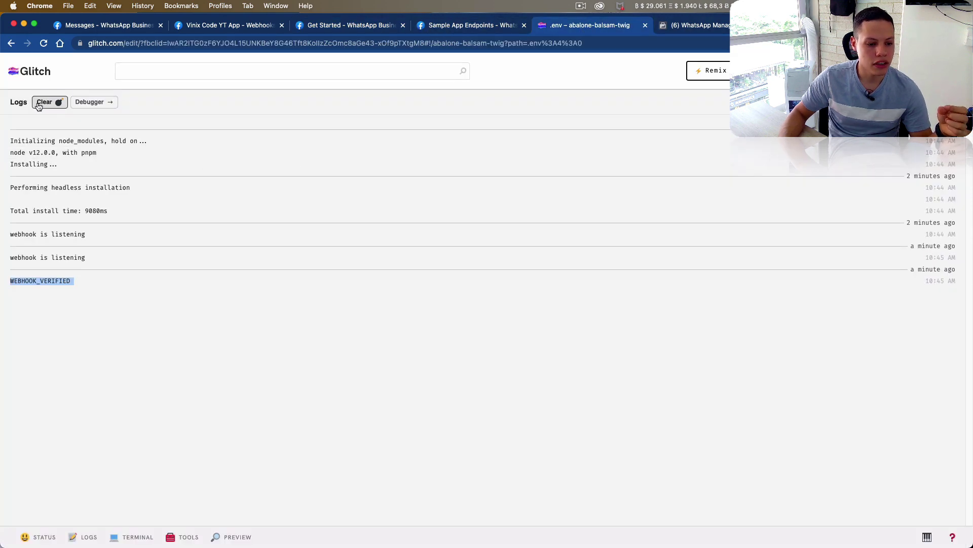
click(89, 537)
click(85, 538)
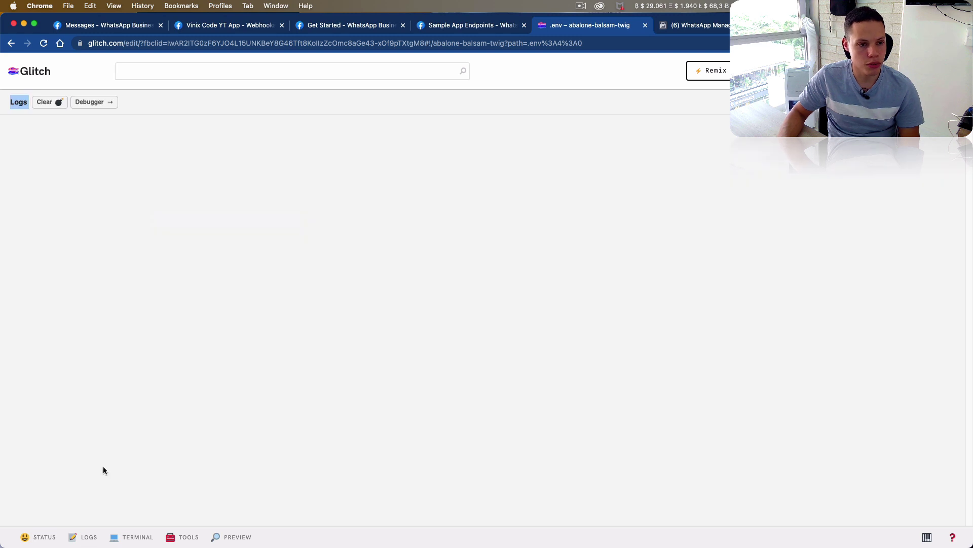
key(super+Tab)
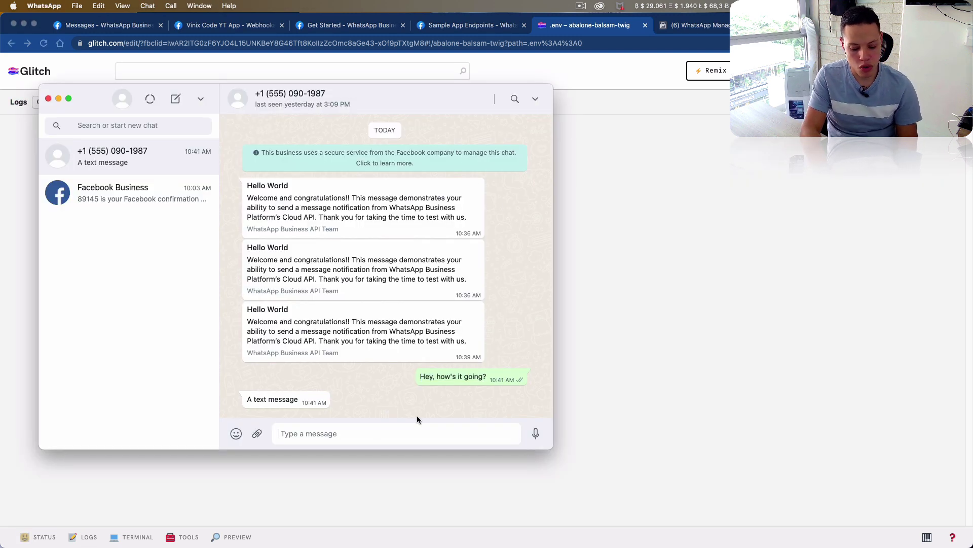
- Send "Hey, it's me" in the WhatsApp test chat
text(Hey)
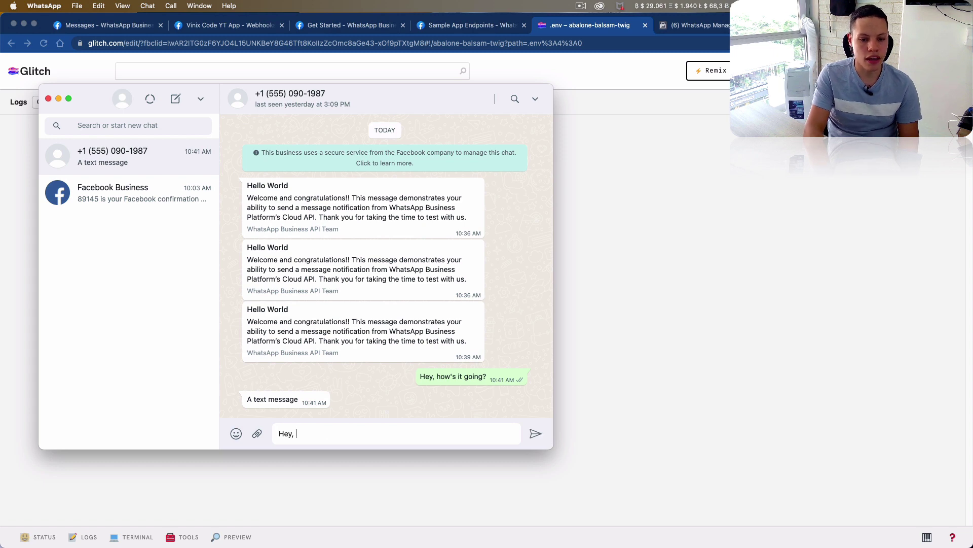
text(, it's me)
key(Return)
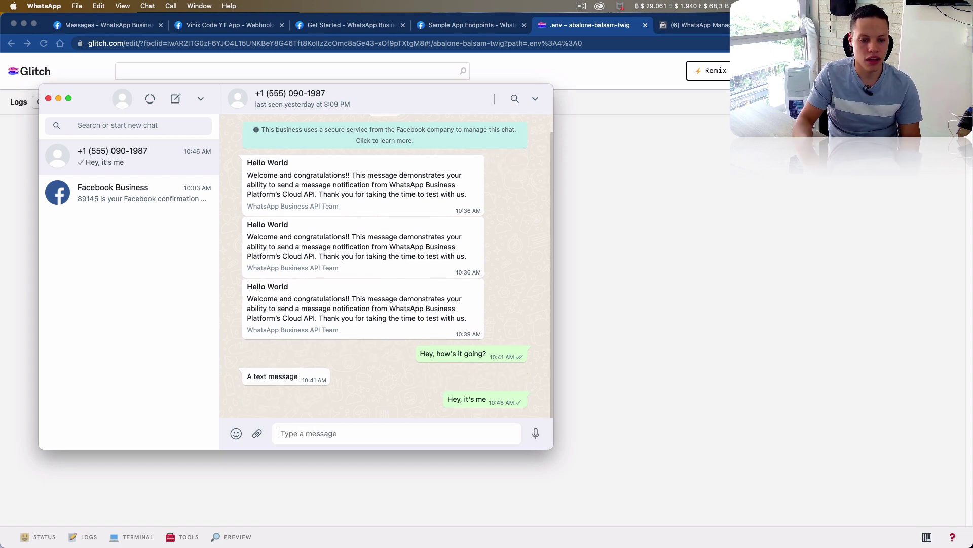
key(super+Tab)
- Inspect the logged messages array and message id in Glitch, then return to Postman
scroll(268, 312, up, 3)
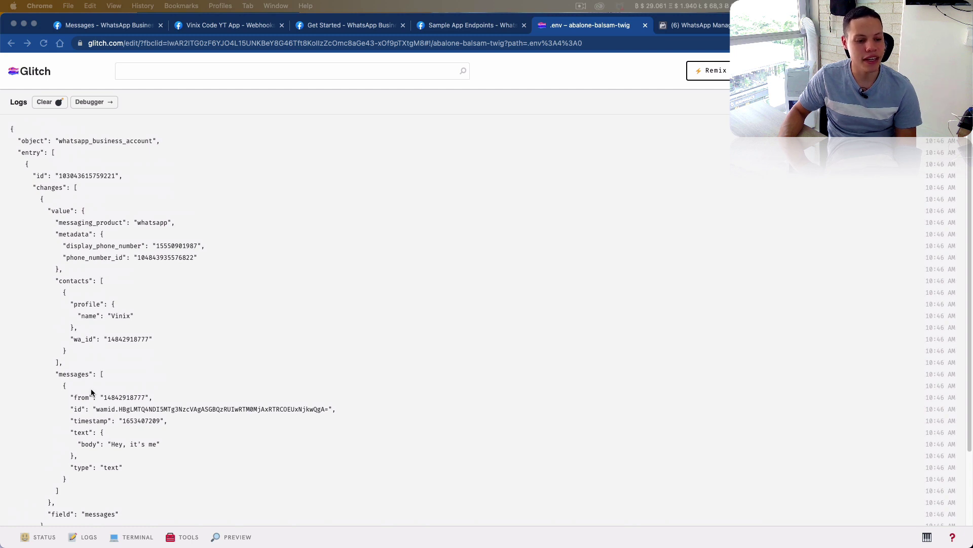
drag(57, 374, 102, 374)
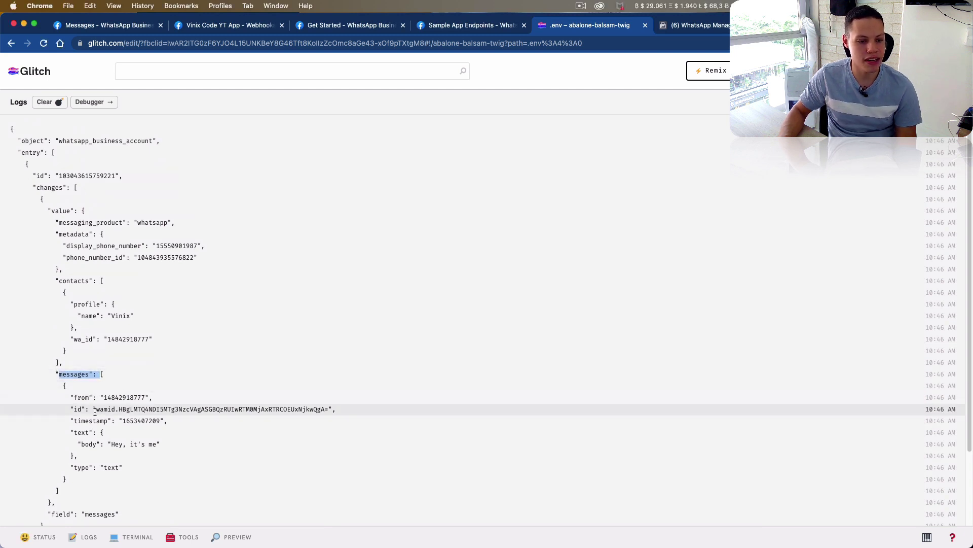
drag(94, 411, 323, 408)
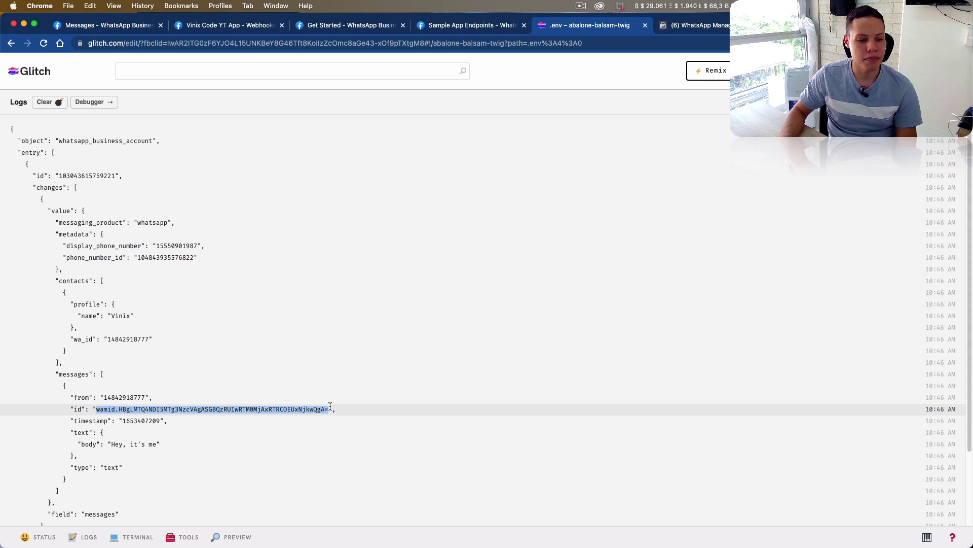
scroll(119, 421, down, 2)
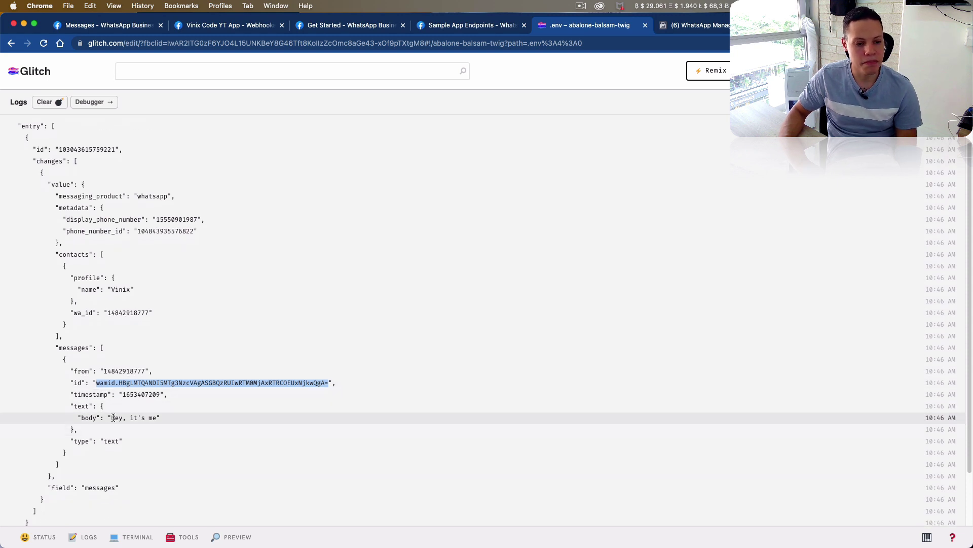
drag(110, 418, 163, 420)
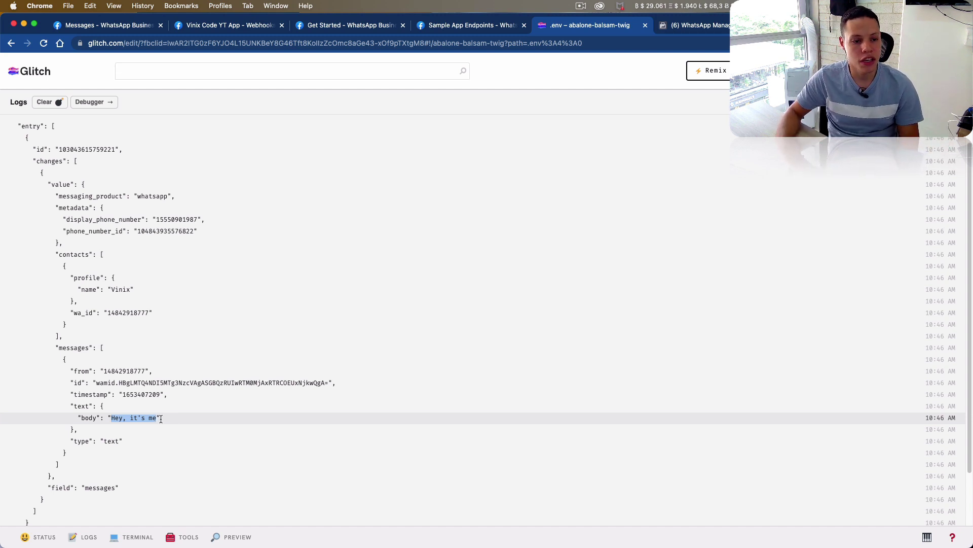
key(super+Tab)
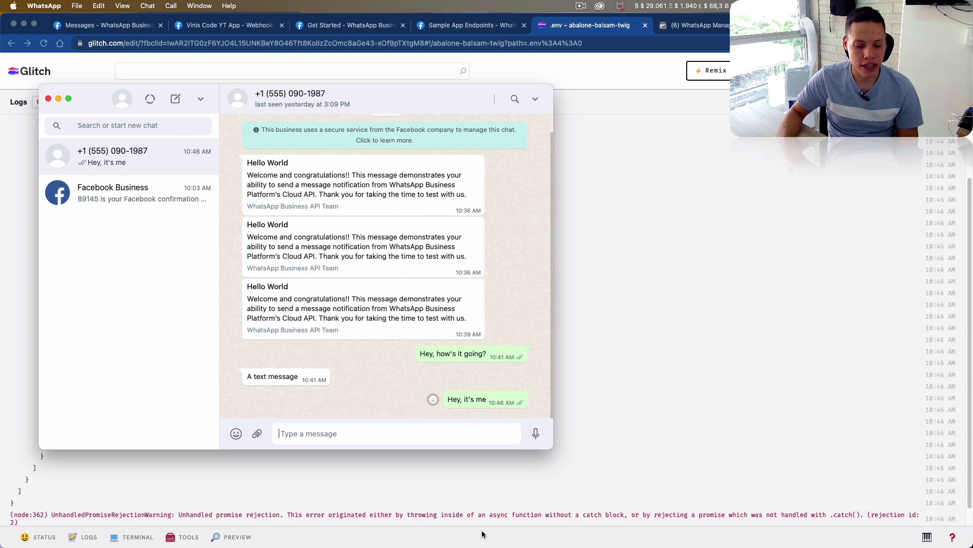
key(super+Tab)
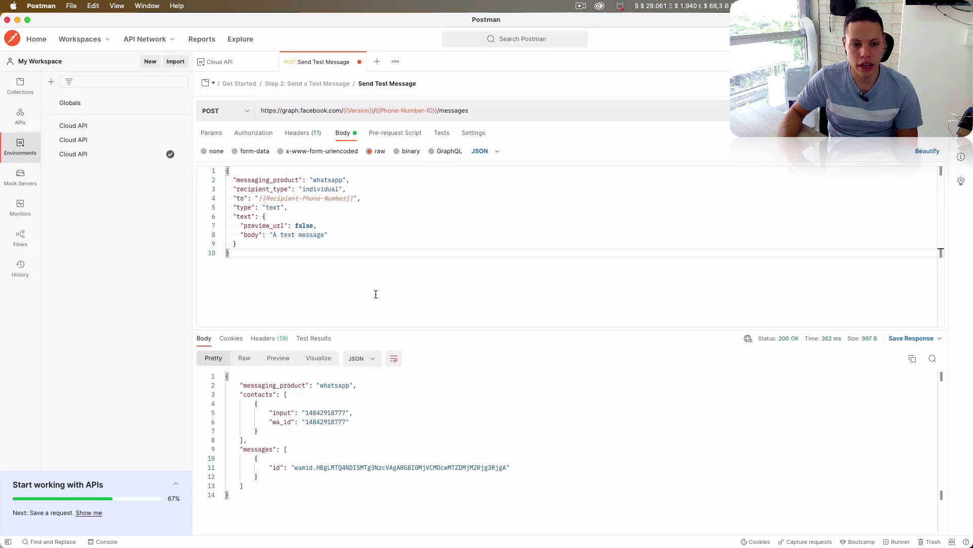
- Change the Postman message body to "A text message x2" and send the request
click(323, 235)
text(x2)
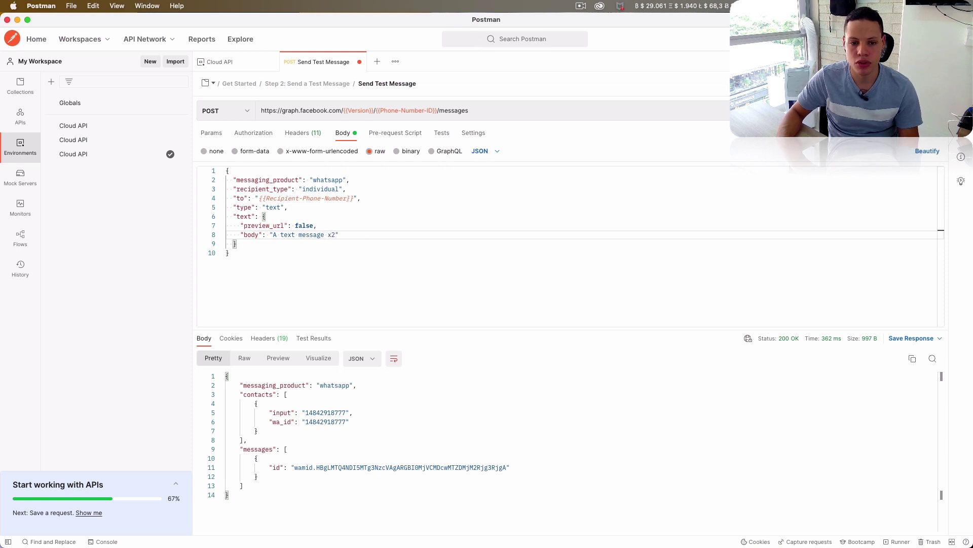
key(super+Return)
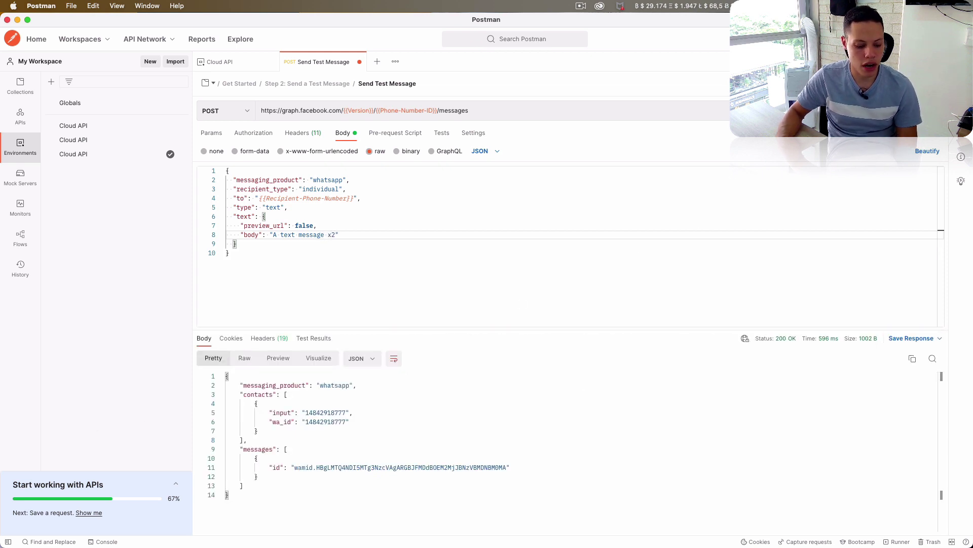
- Clear the Glitch webhook logs and switch to WhatsApp
key(super+Tab)
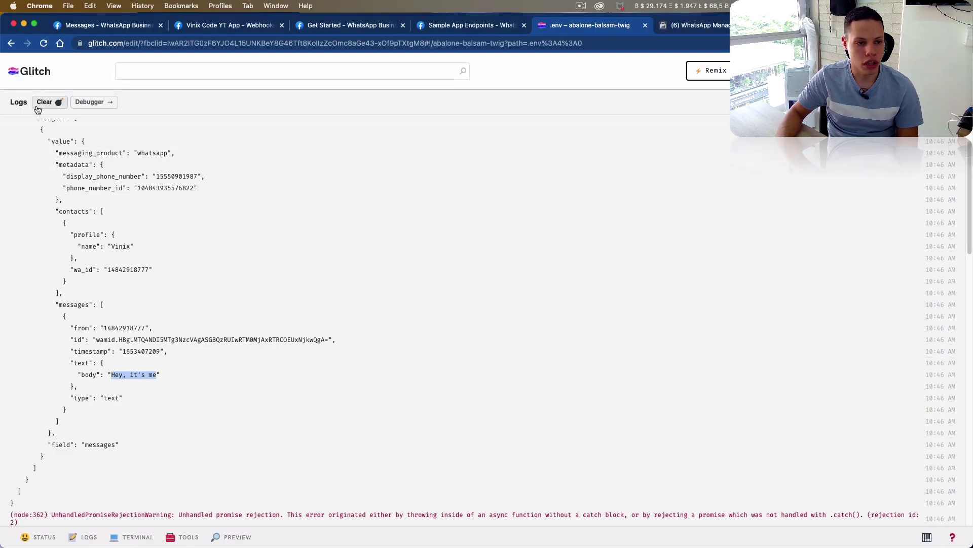
click(45, 102)
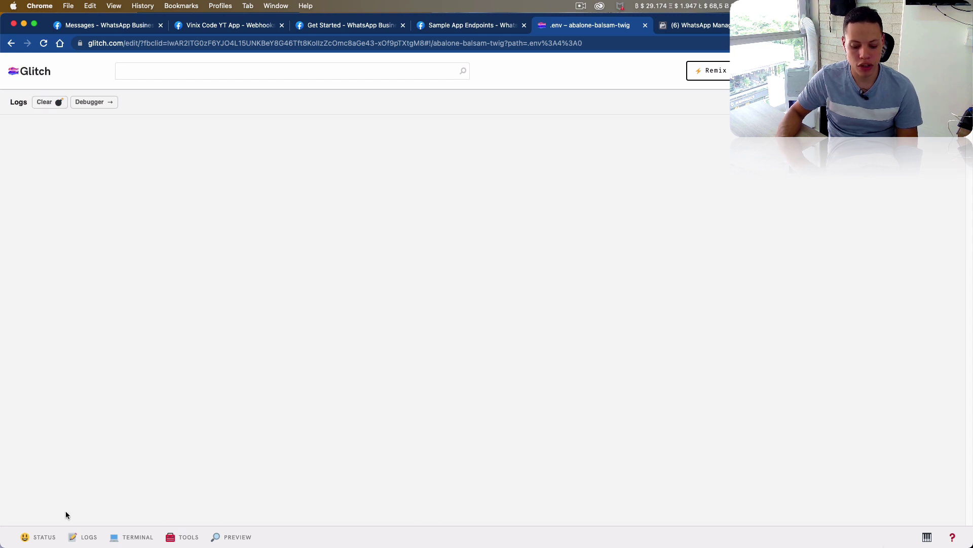
key(super+Tab)
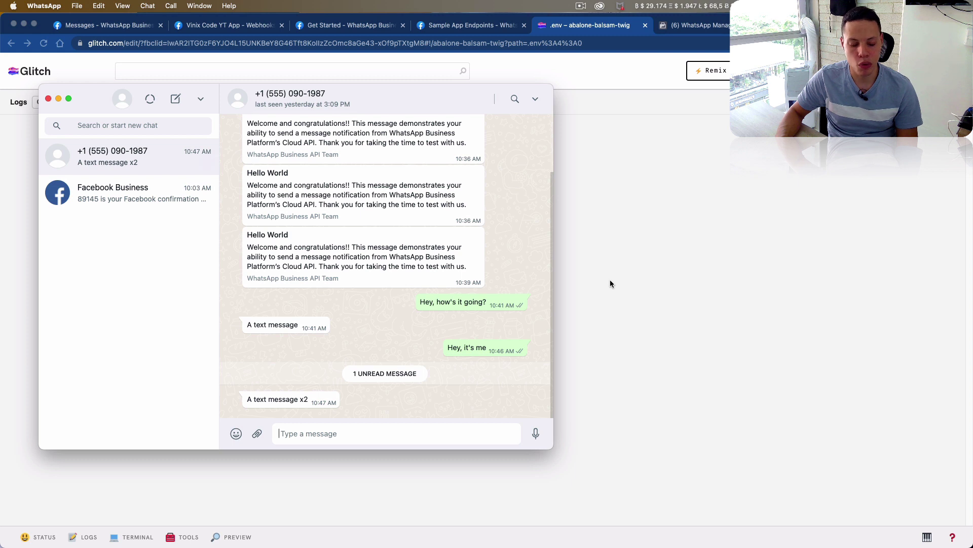
- Read the "A text message x2" message and find the "read" status in Glitch logs
drag(246, 399, 280, 398)
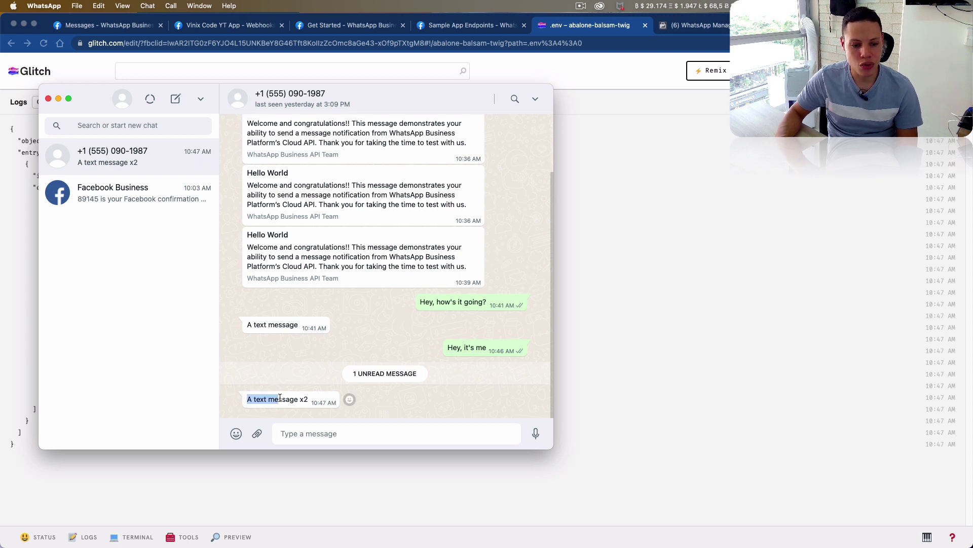
key(super+Tab)
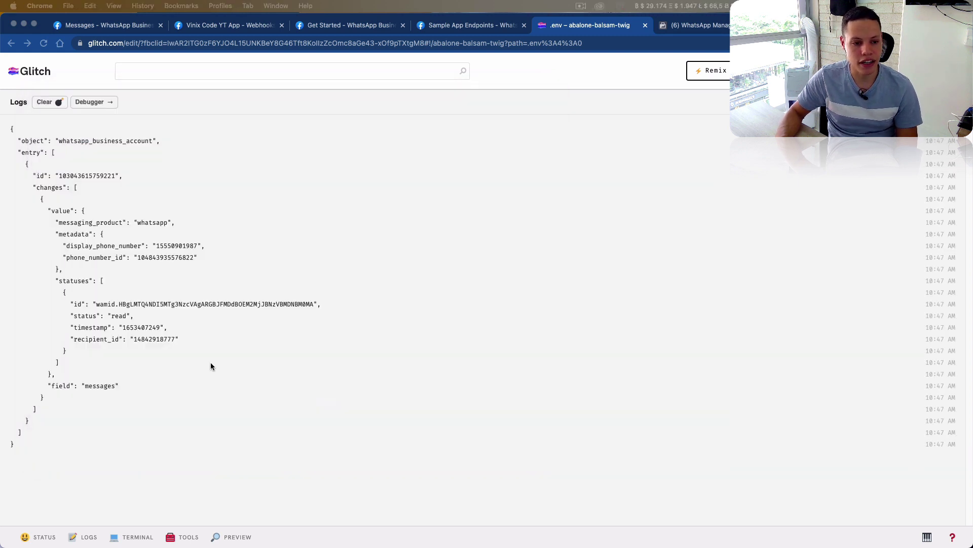
double_click(116, 316)
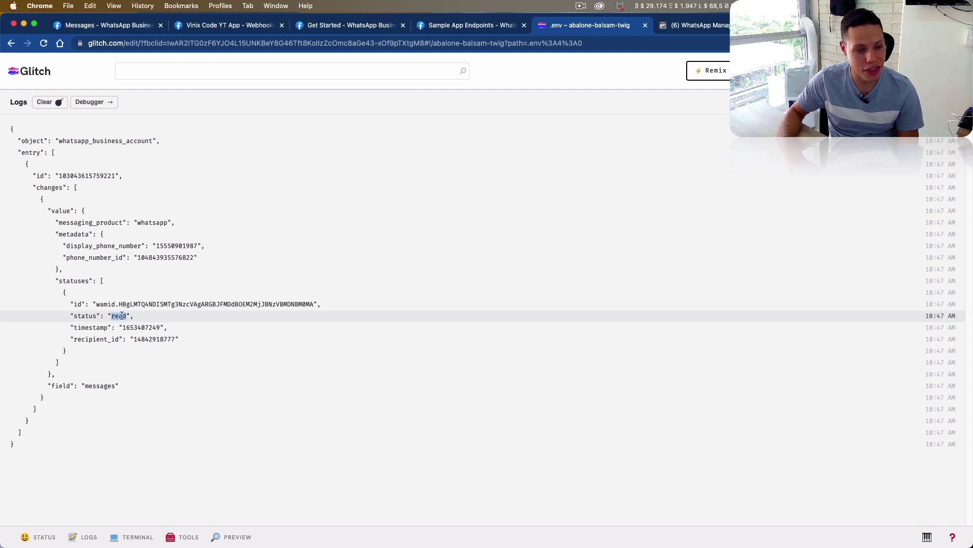
click(122, 315)
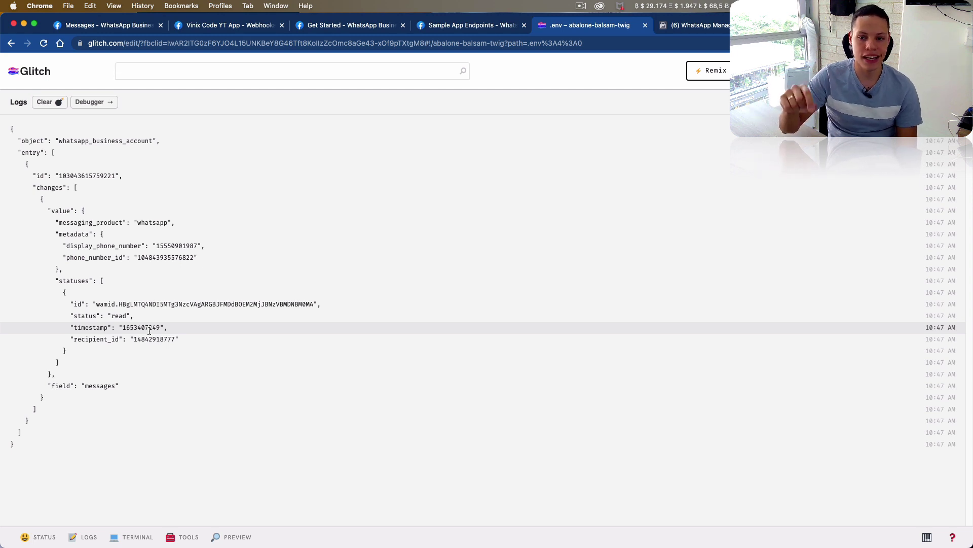
key(super+Tab)
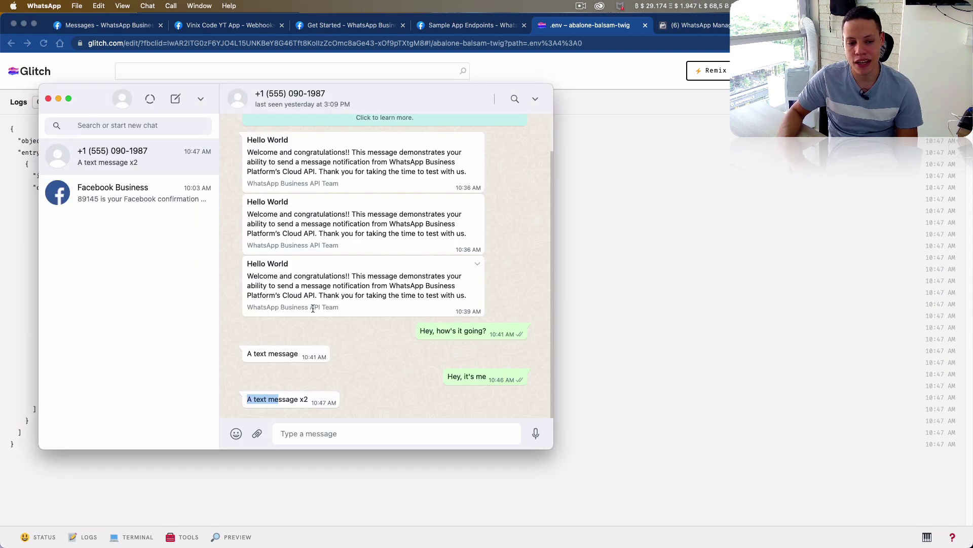
key(super+Tab)
double_click(118, 316)
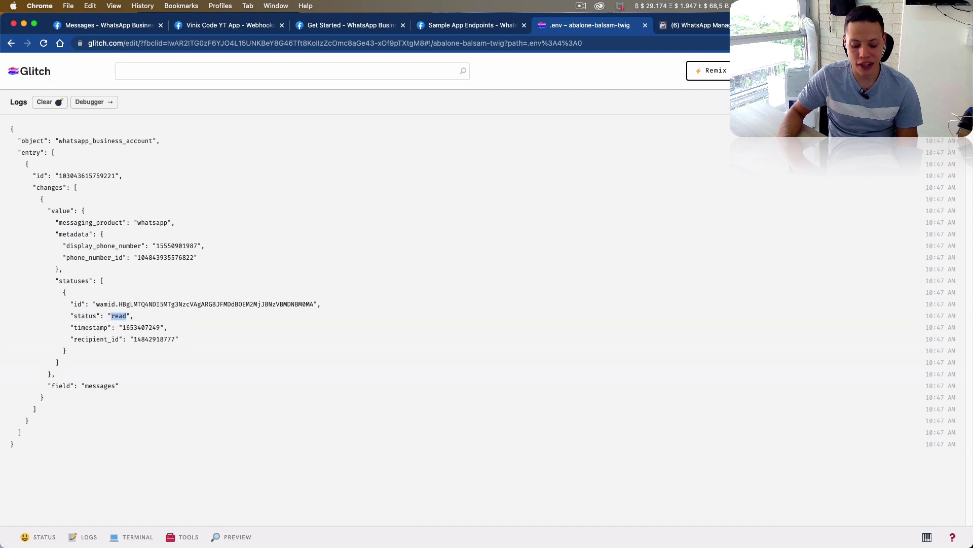
- Reply "OK, cool" in the WhatsApp chat and check the Glitch logs for it
key(super+Tab)
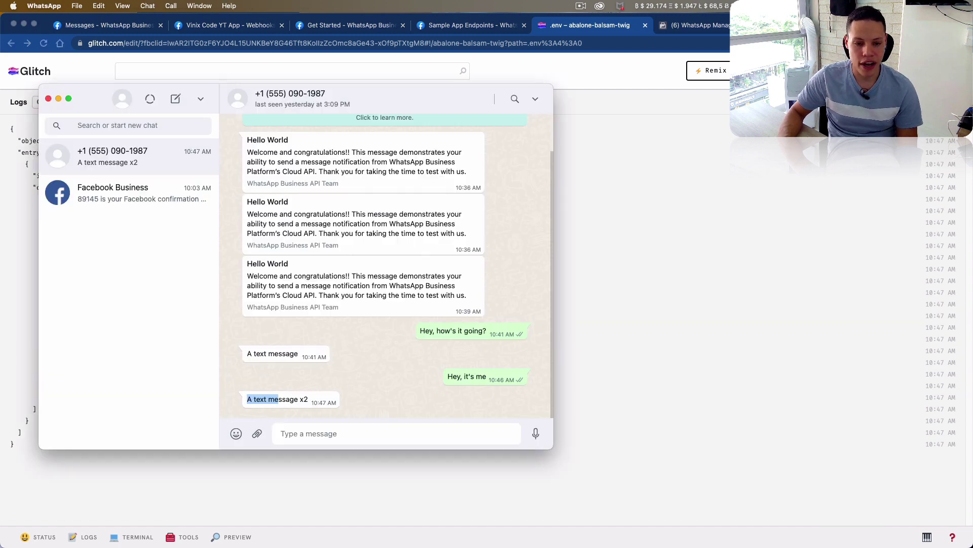
click(372, 434)
text(H)
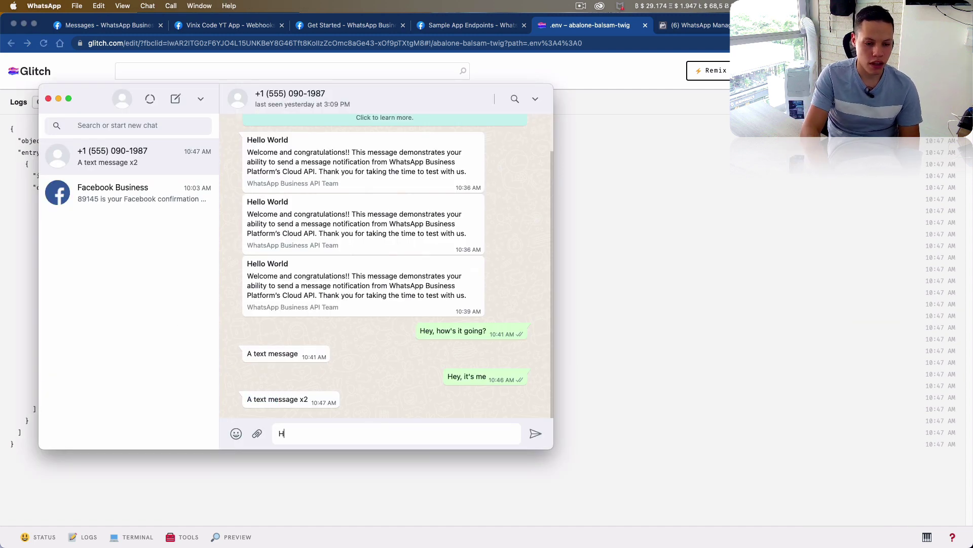
key(BackSpace)
text(OK, cool)
key(Return)
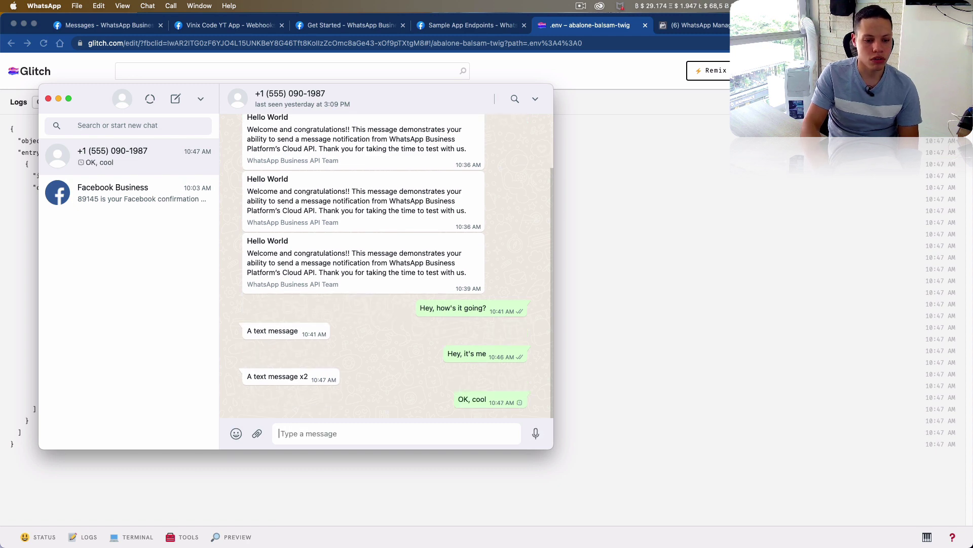
key(super+Tab)
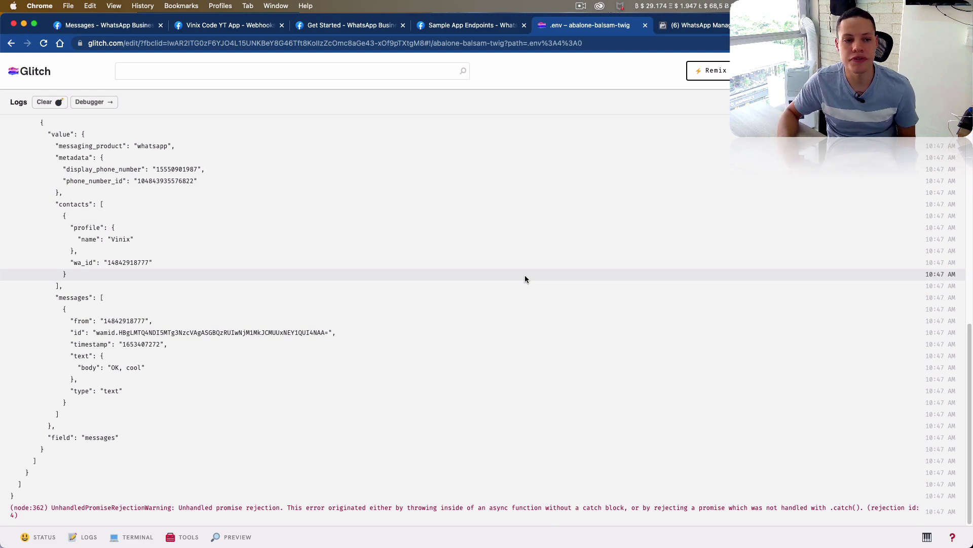
- Open the Get Started guide from the Messages reference docs navigation
click(143, 26)
scroll(193, 126, up, 10)
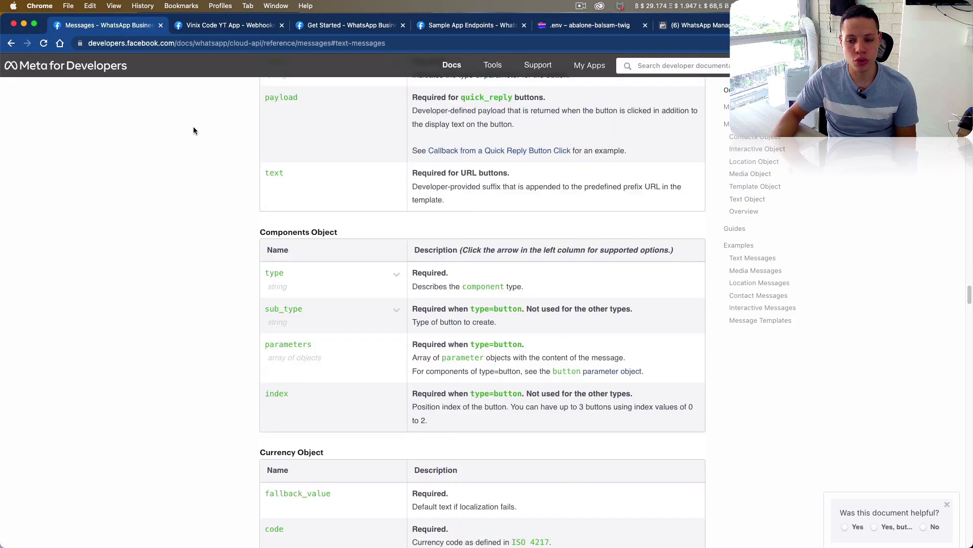
scroll(194, 131, up, 8)
scroll(967, 277, up, 20)
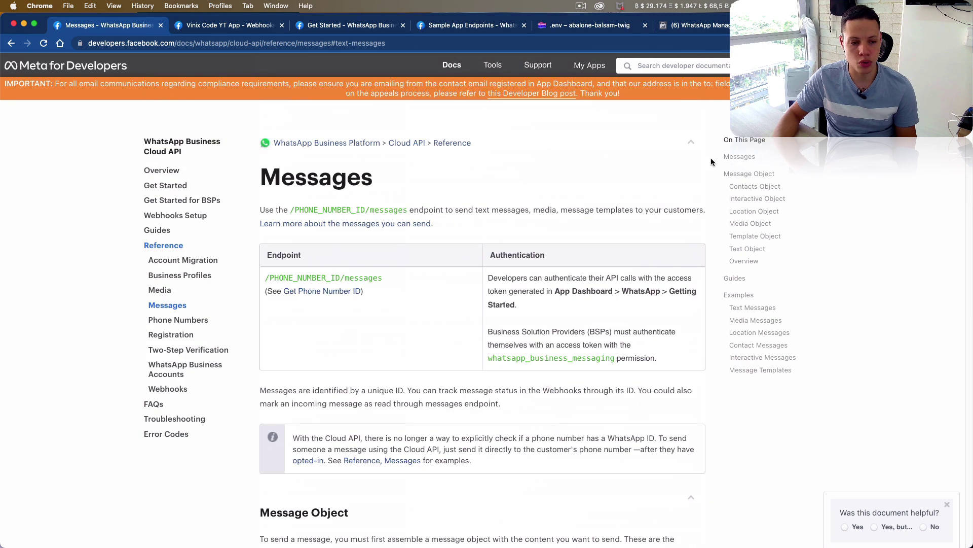
click(165, 186)
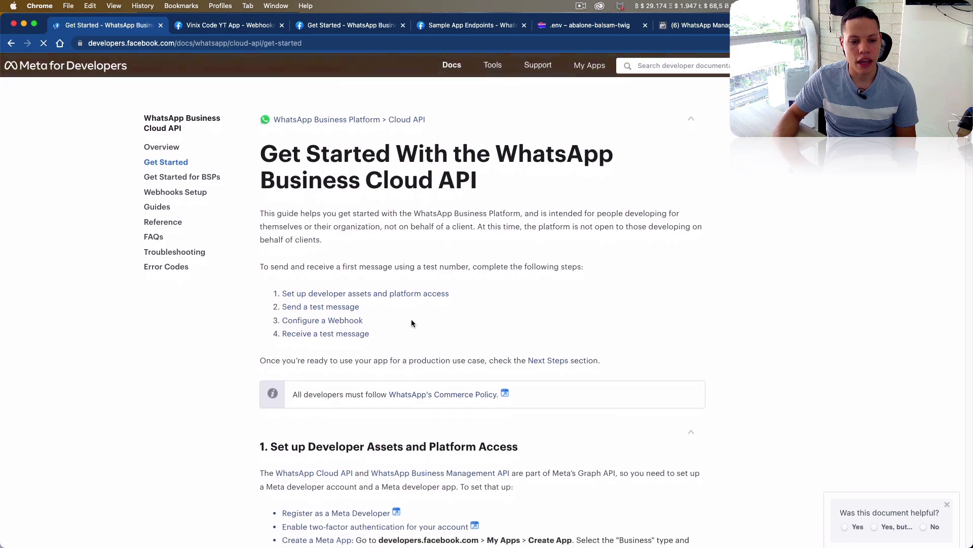
- Scroll to Next Steps and highlight the production use case text
scroll(967, 255, down, 15)
scroll(967, 255, down, 20)
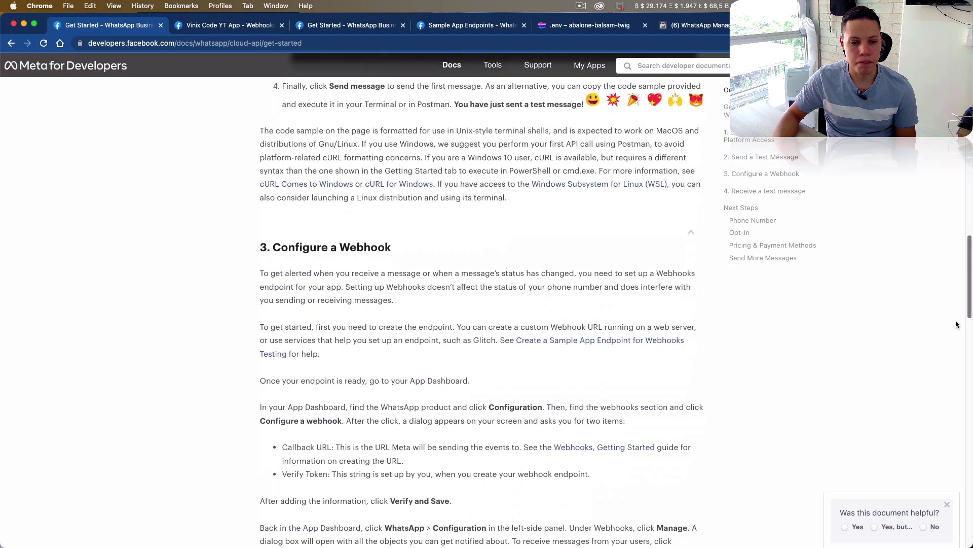
scroll(948, 383, down, 2)
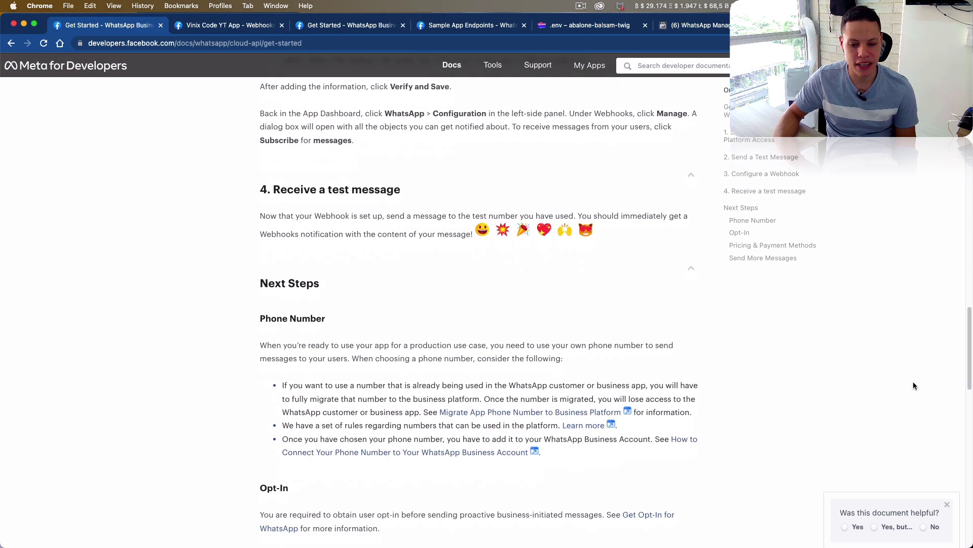
drag(302, 347, 487, 347)
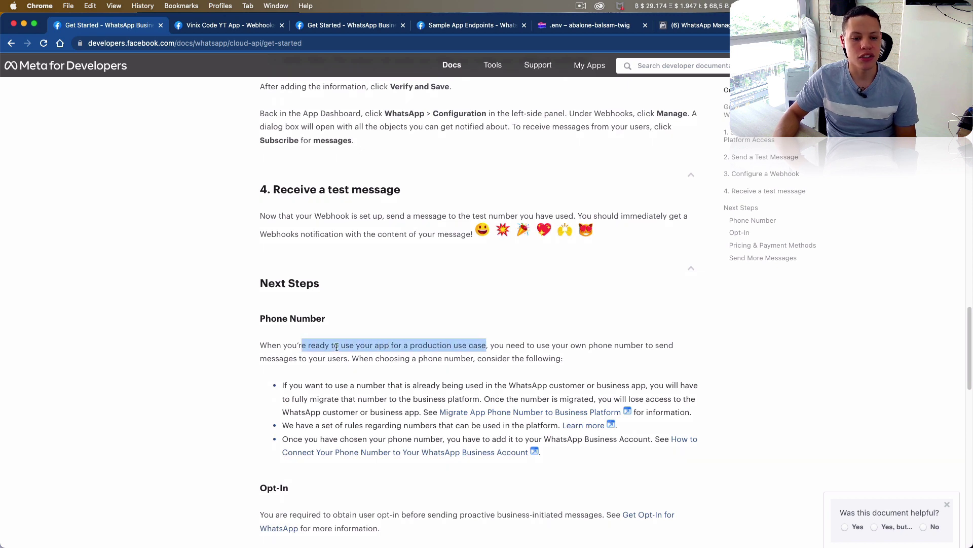
click(295, 348)
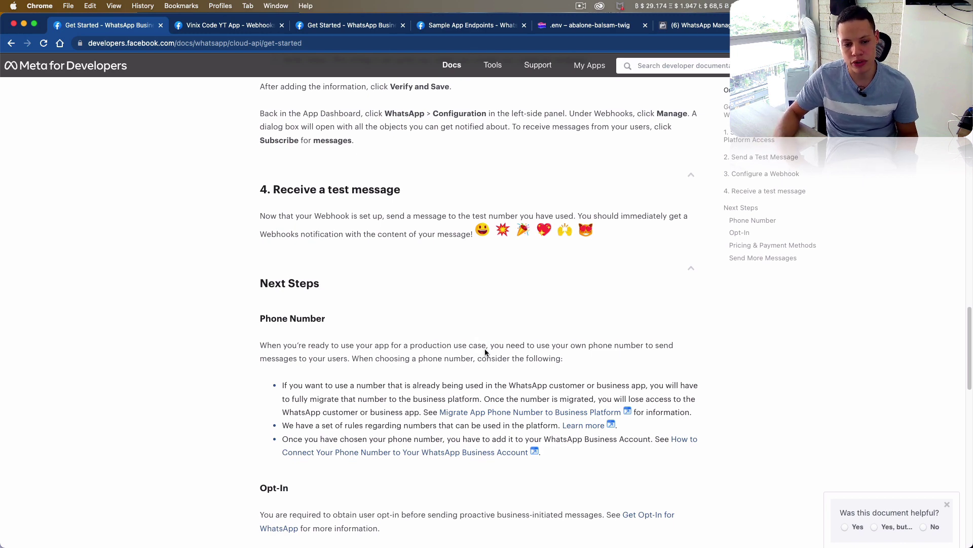
scroll(485, 351, down, 1)
drag(296, 357, 405, 404)
click(406, 404)
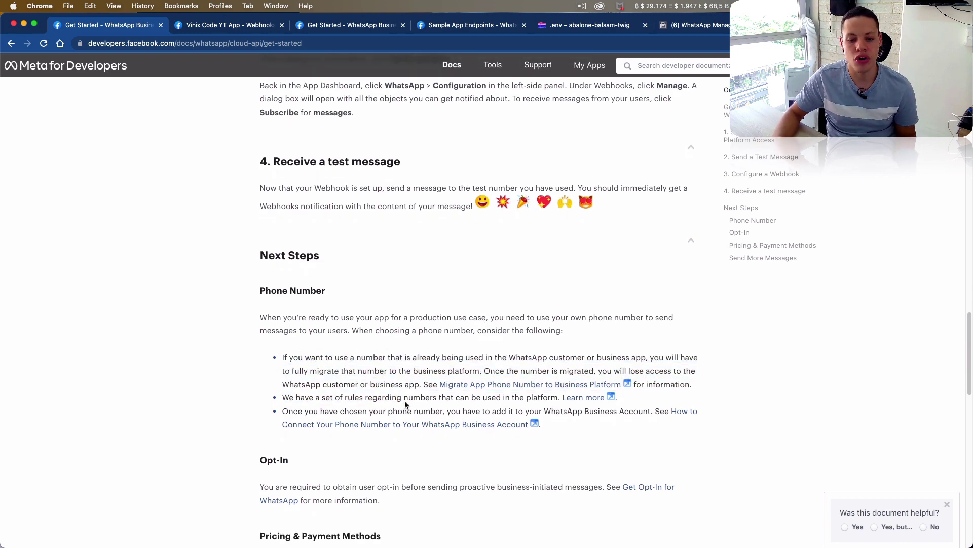